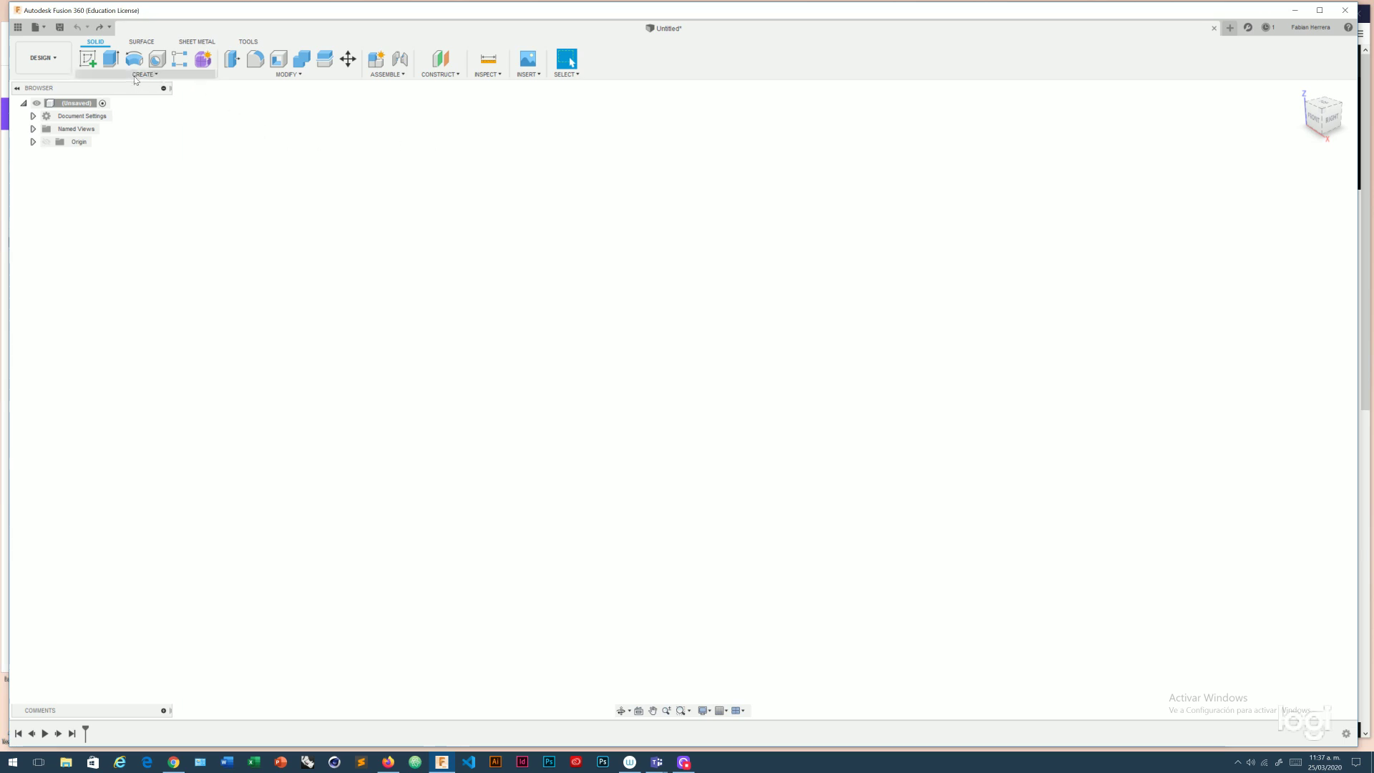
Draw a 5 × 5 mm box base on the XY ground plane from the origin and begin raising its height.
{"action": "left_click", "coordinate": [154, 75]}
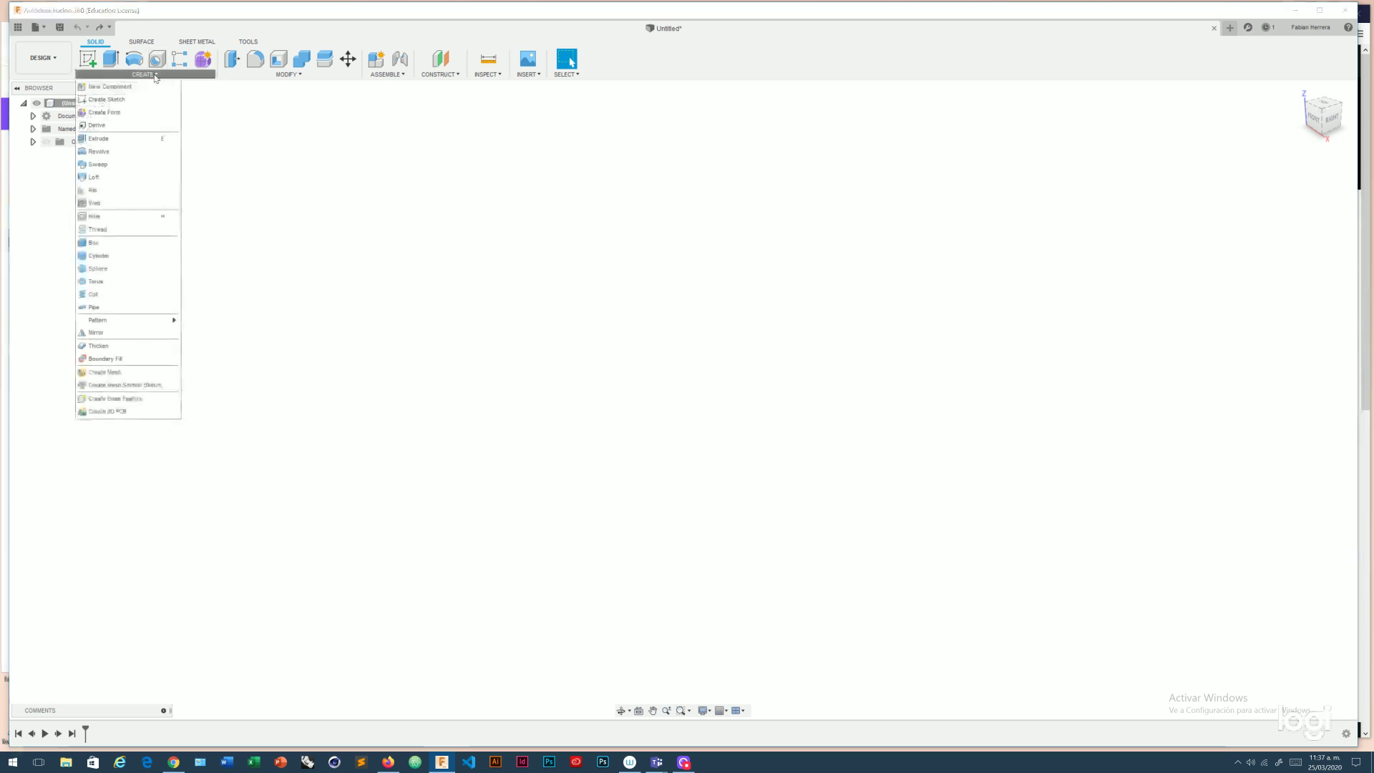
{"action": "left_click", "coordinate": [118, 245]}
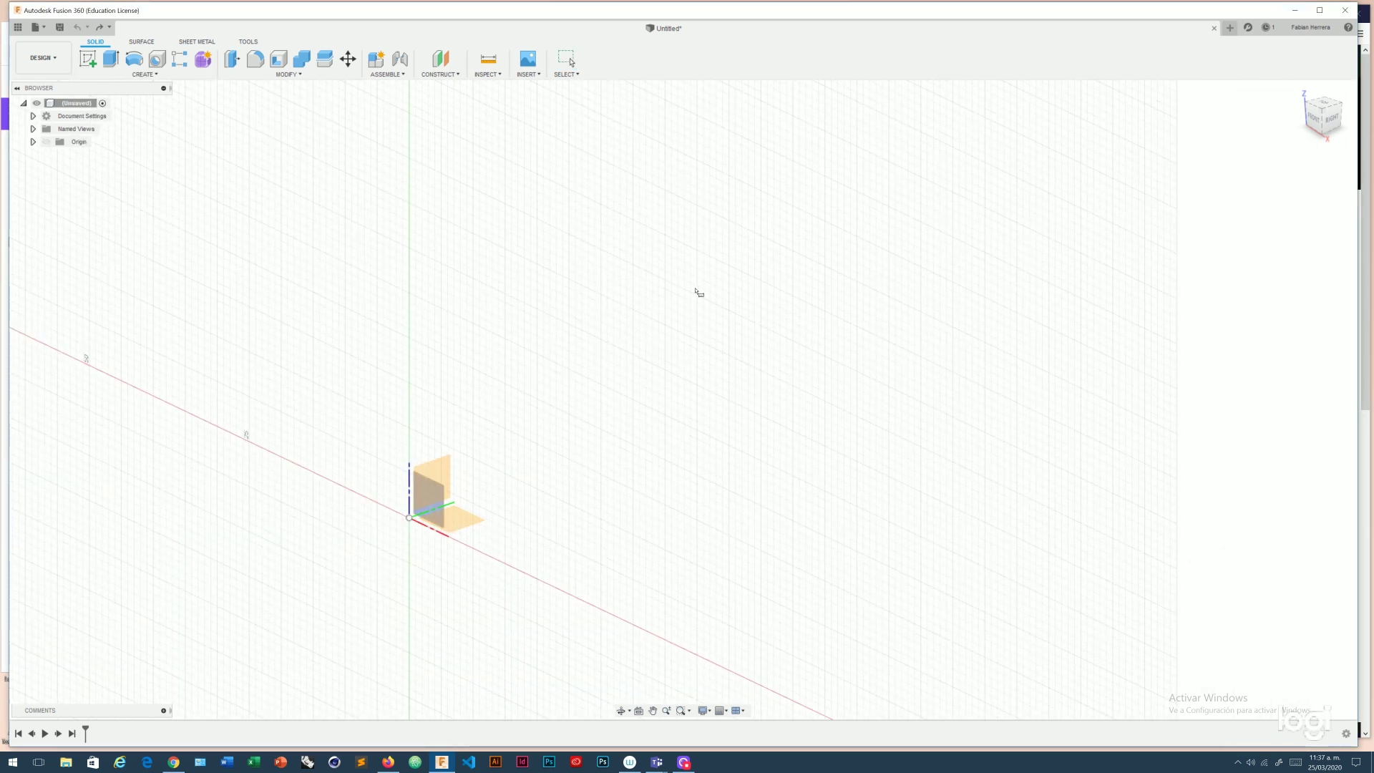
{"action": "scroll", "coordinate": [699, 292], "scroll_direction": "up", "scroll_amount": 2}
{"action": "scroll", "coordinate": [699, 292], "scroll_direction": "down", "scroll_amount": 3}
{"action": "scroll", "coordinate": [699, 292], "scroll_direction": "down", "scroll_amount": 2}
{"action": "scroll", "coordinate": [528, 432], "scroll_direction": "up", "scroll_amount": 2}
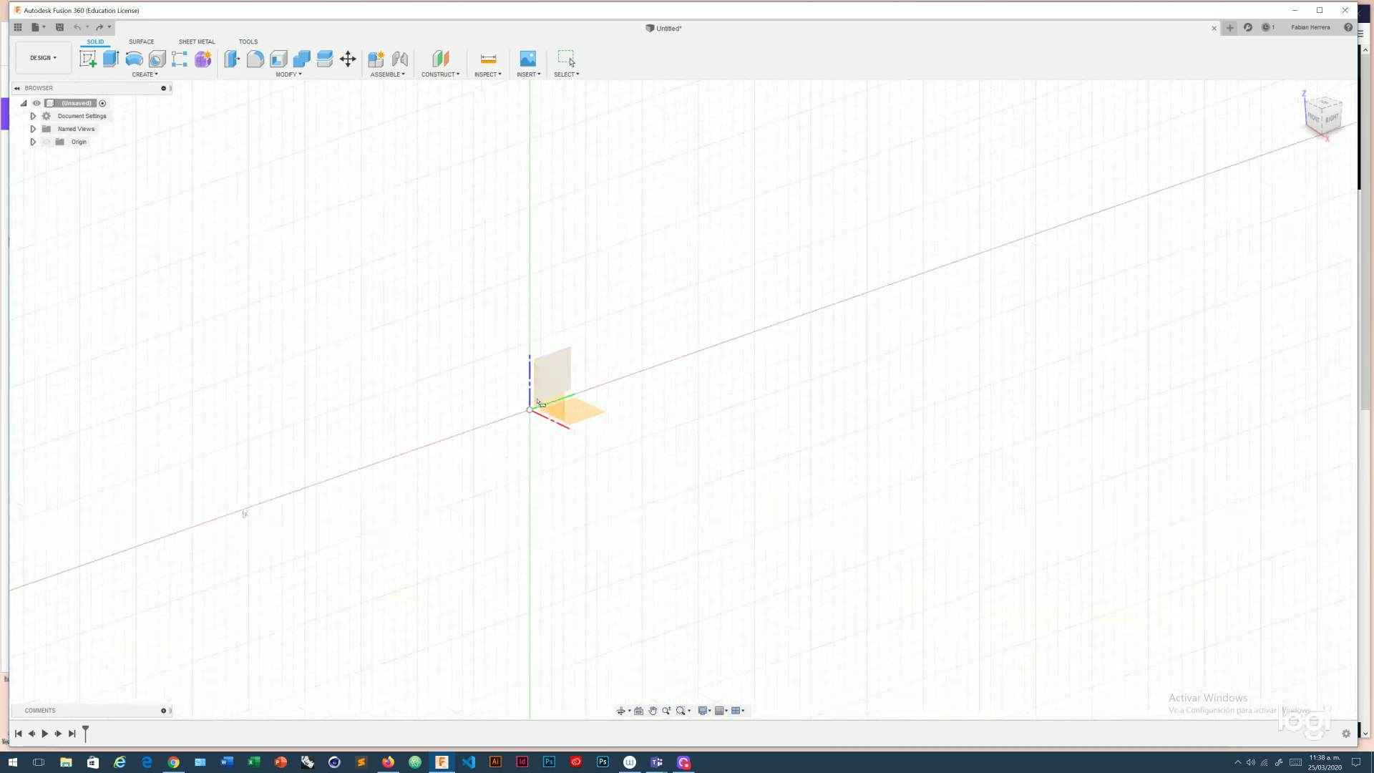
{"action": "left_click", "coordinate": [585, 414]}
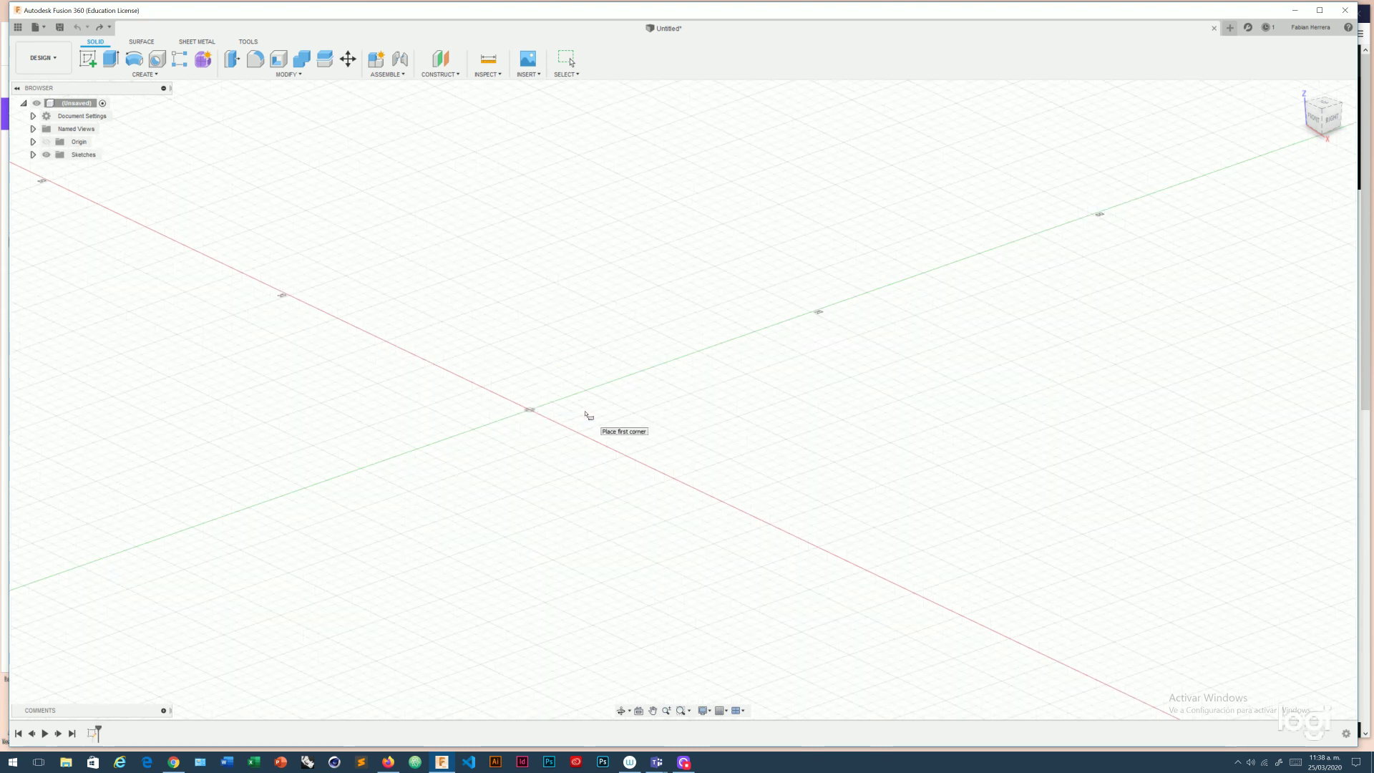
{"action": "left_click", "coordinate": [530, 409]}
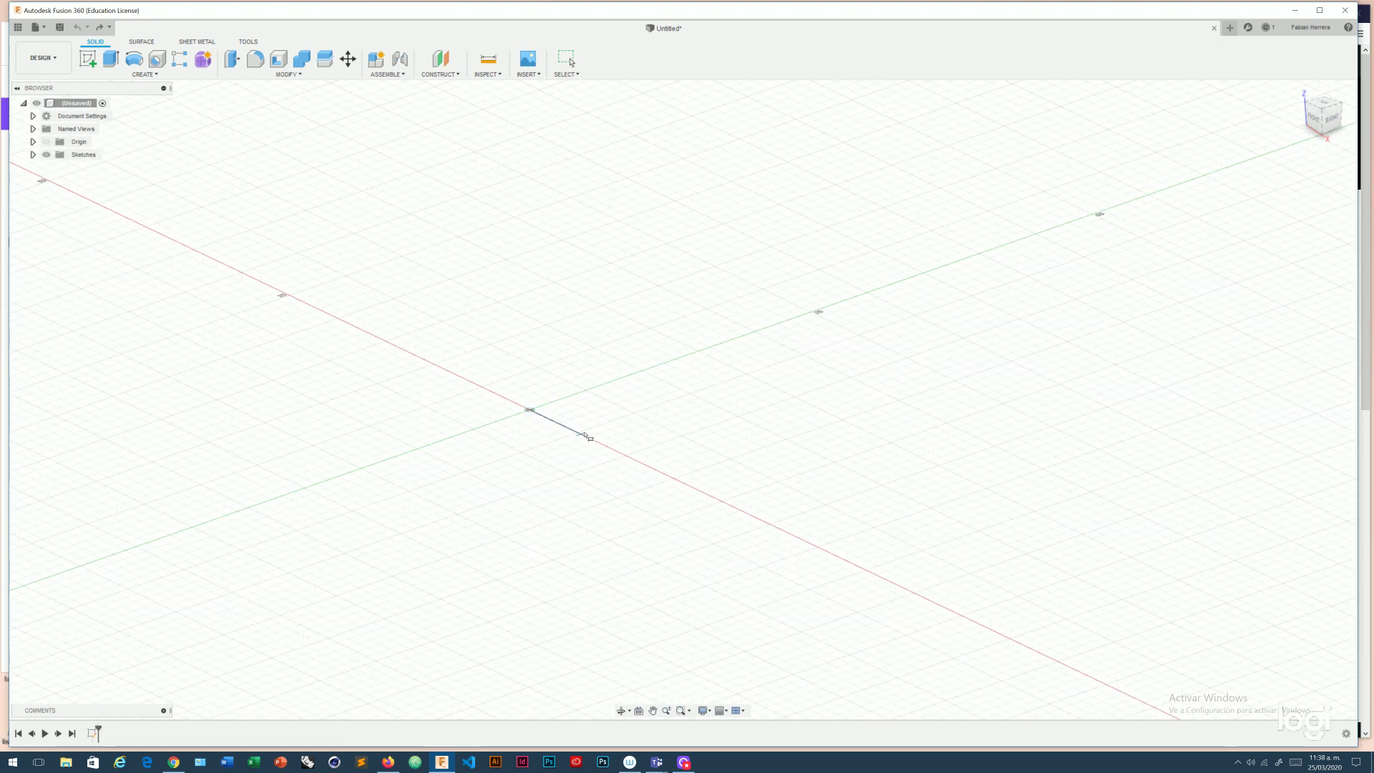
{"action": "scroll", "coordinate": [647, 419], "scroll_direction": "up", "scroll_amount": 2}
{"action": "left_click", "coordinate": [632, 413]}
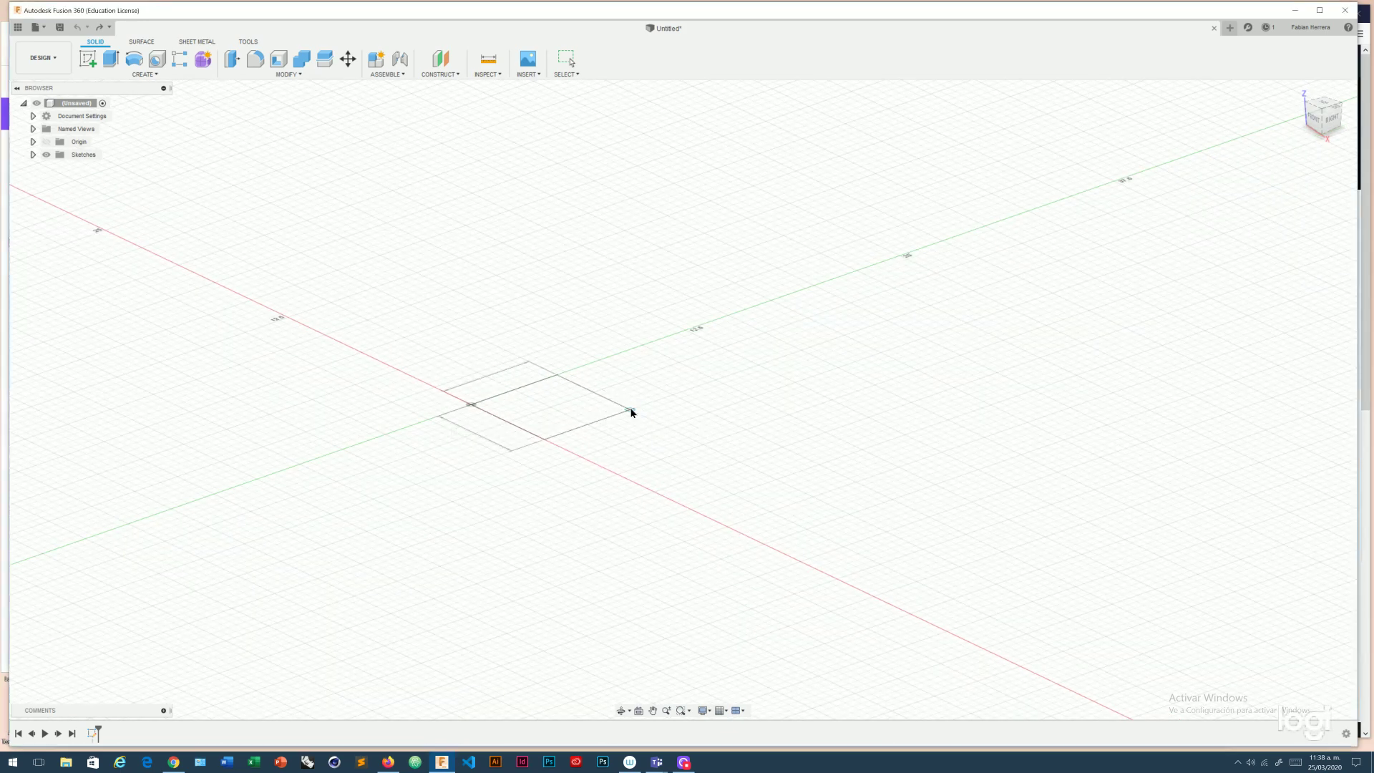
{"action": "left_click_drag", "start_coordinate": [549, 386], "coordinate": [551, 325]}
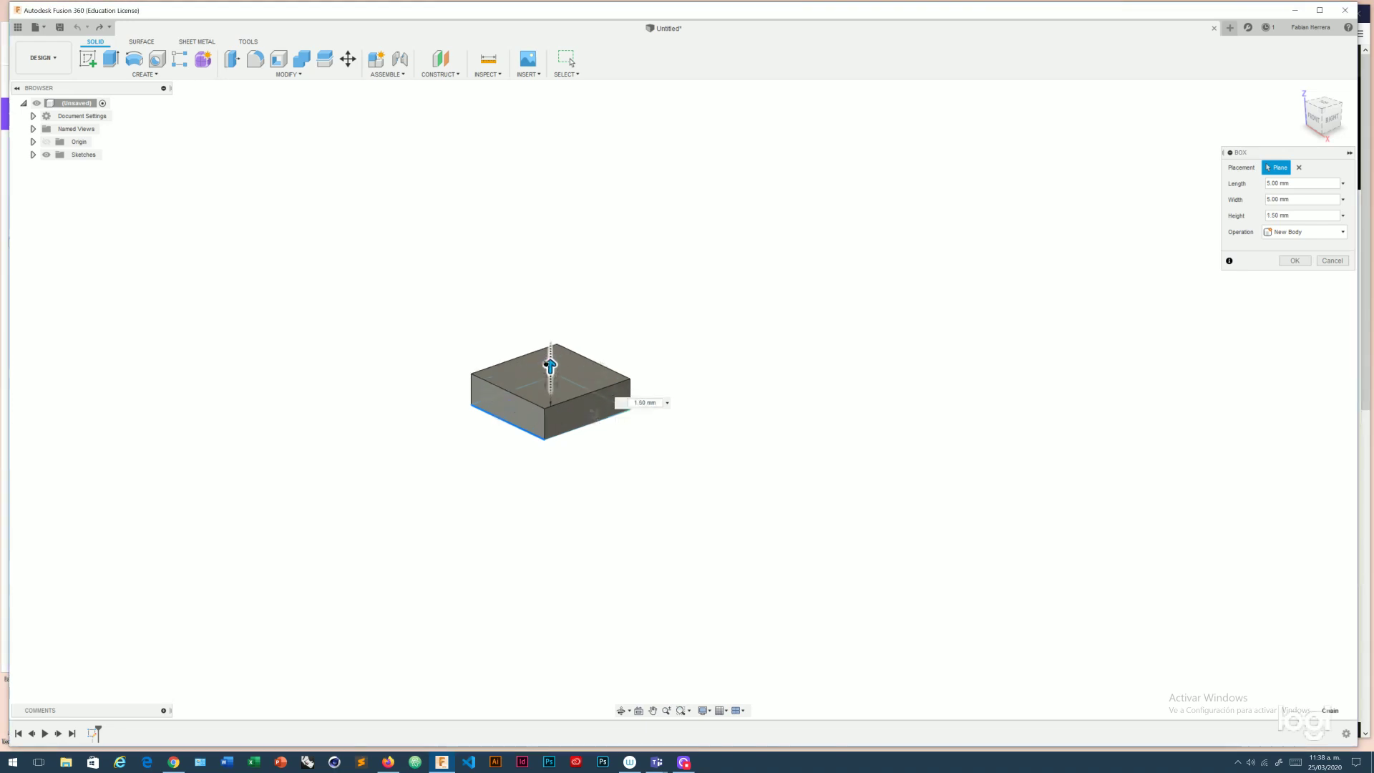
Size the box to 5.5 mm long, 5 mm wide and 4 mm tall, committing it as Body1.
{"action": "left_click_drag", "start_coordinate": [589, 389], "coordinate": [601, 394]}
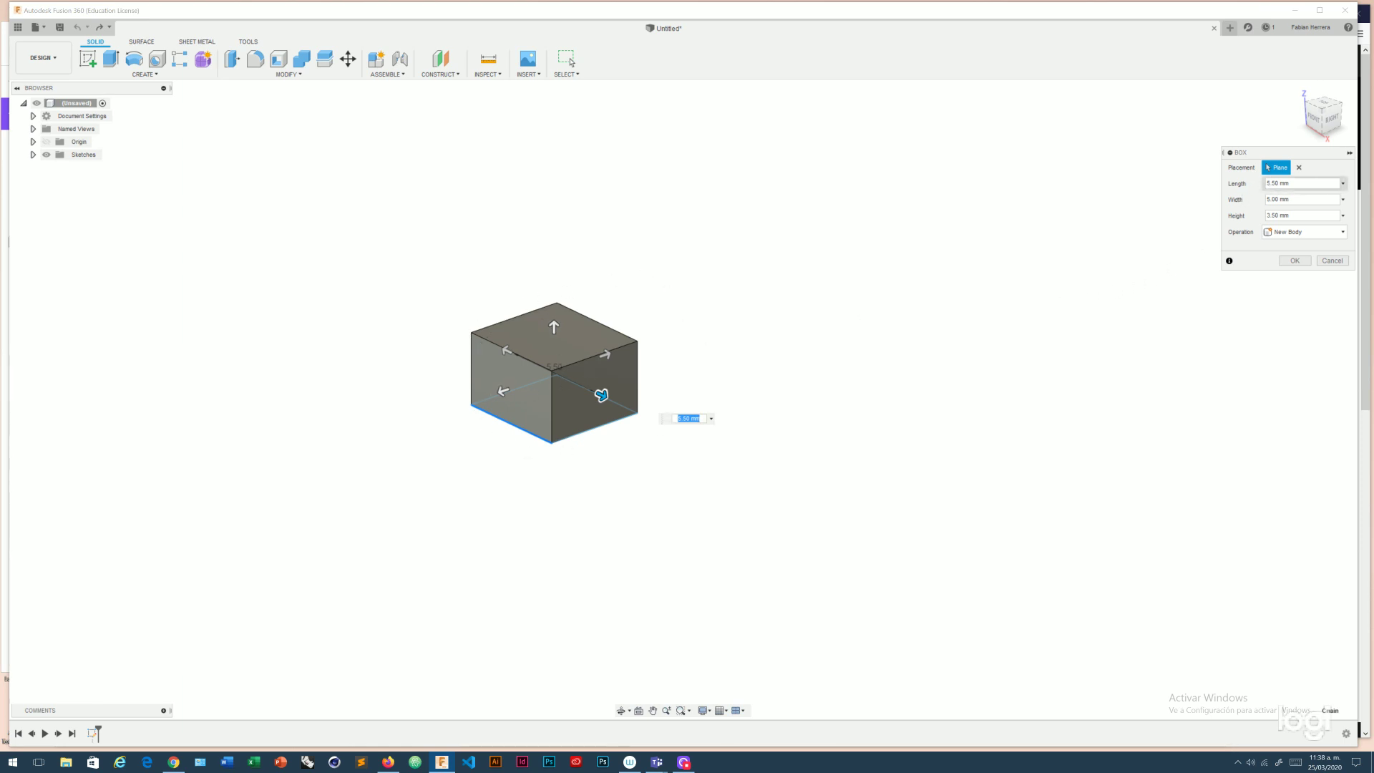
{"action": "left_click", "coordinate": [1271, 183]}
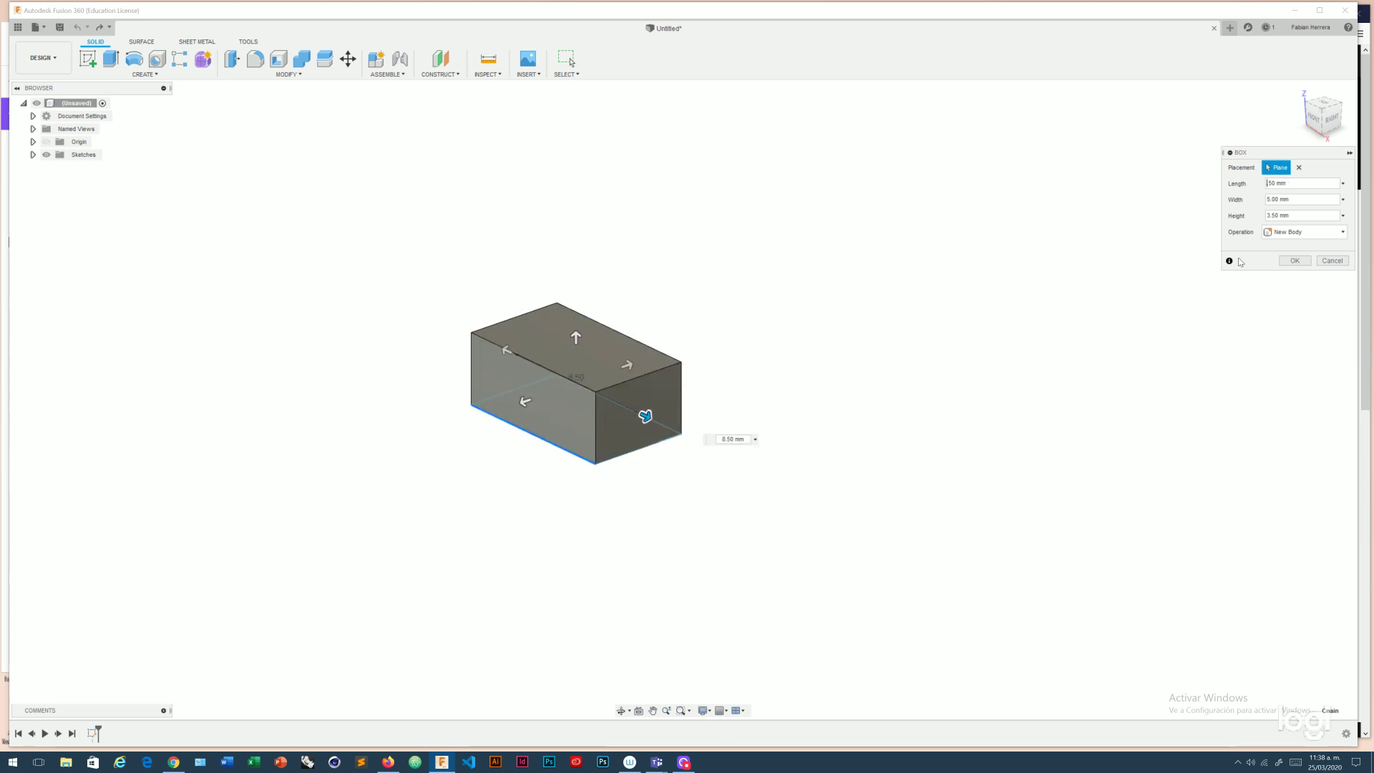
{"action": "type", "text": "5"}
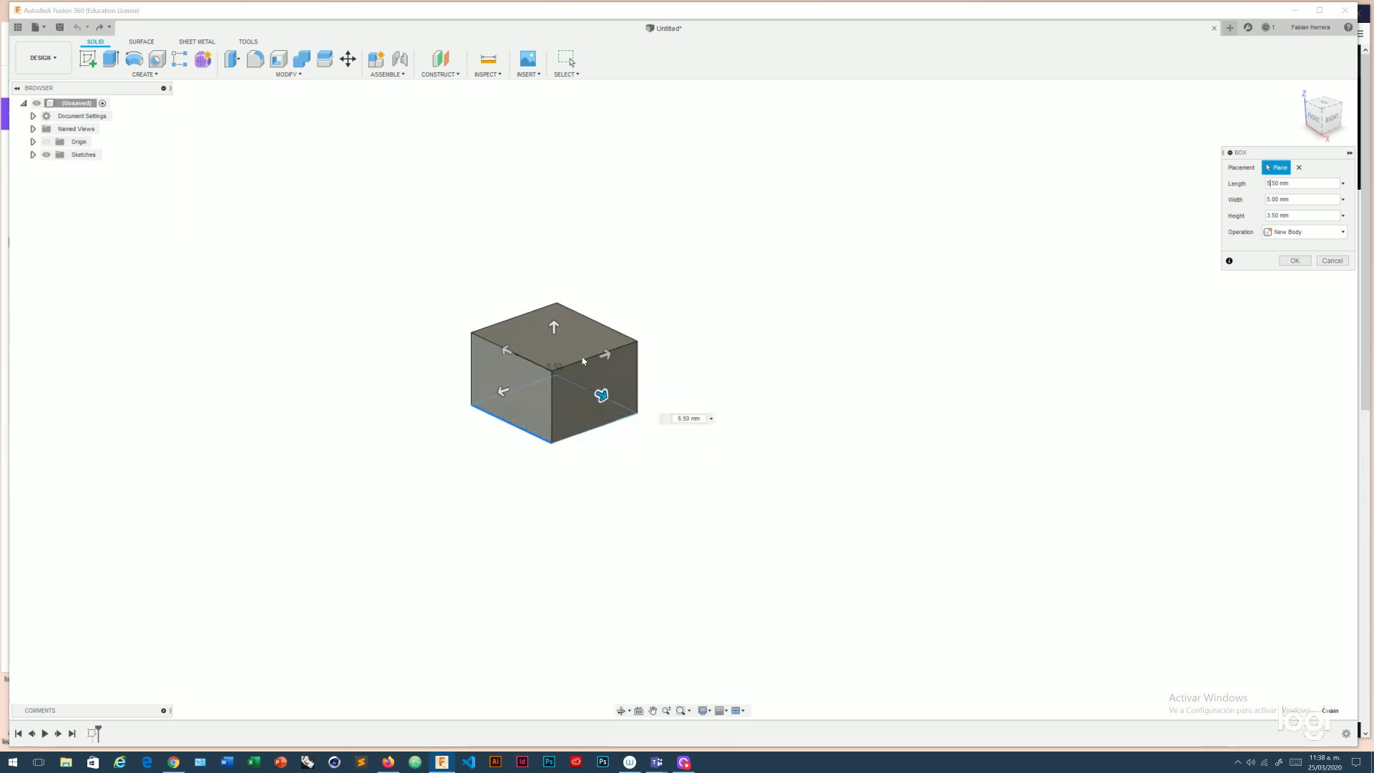
{"action": "left_click_drag", "start_coordinate": [554, 327], "coordinate": [563, 307]}
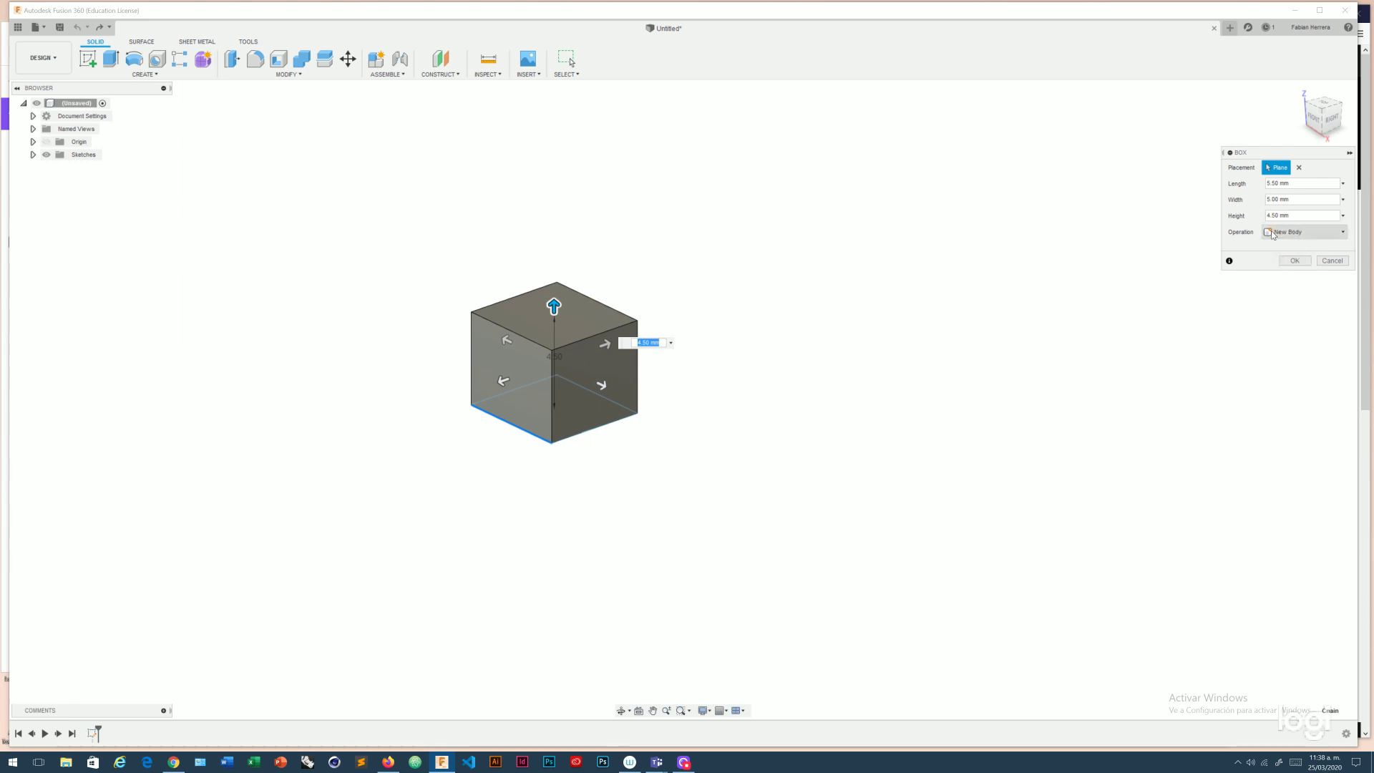
{"action": "left_click", "coordinate": [1294, 260]}
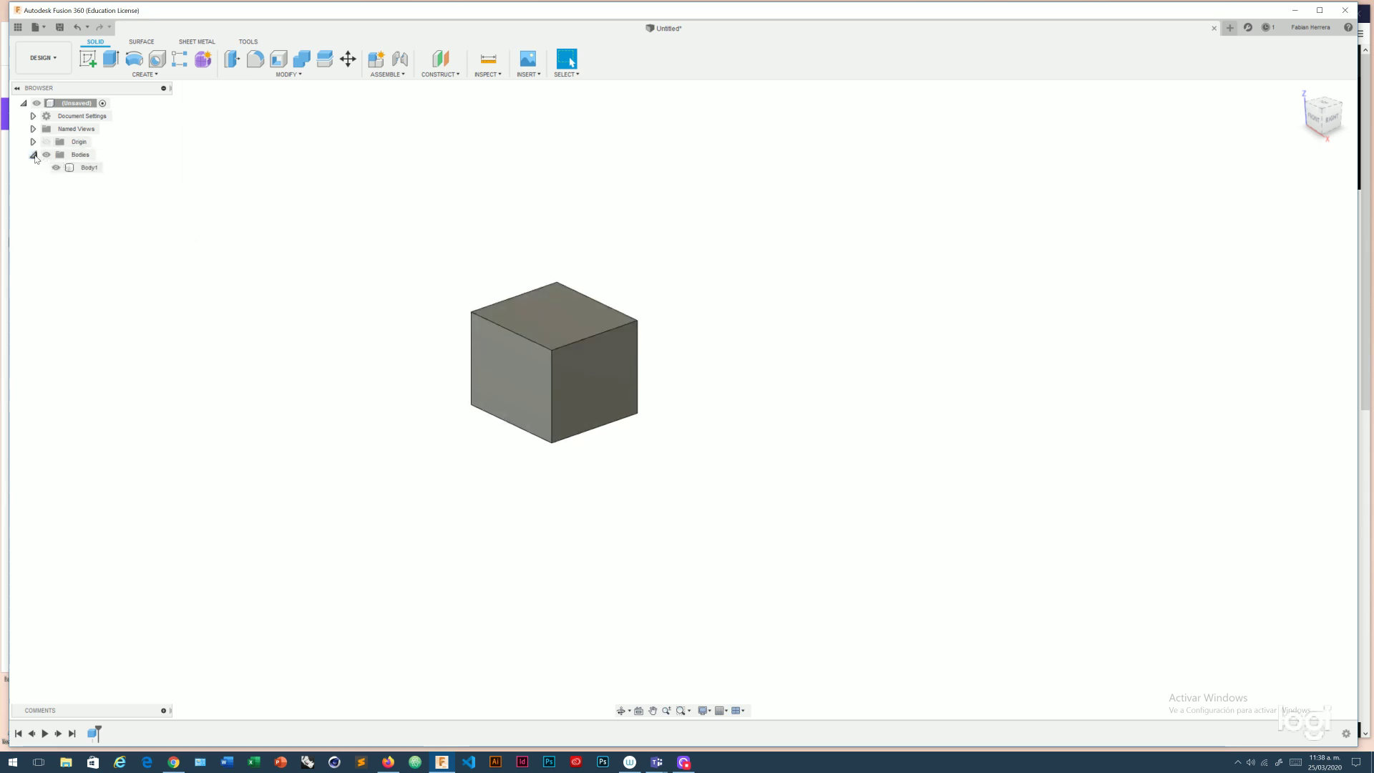
{"action": "left_click", "coordinate": [84, 168]}
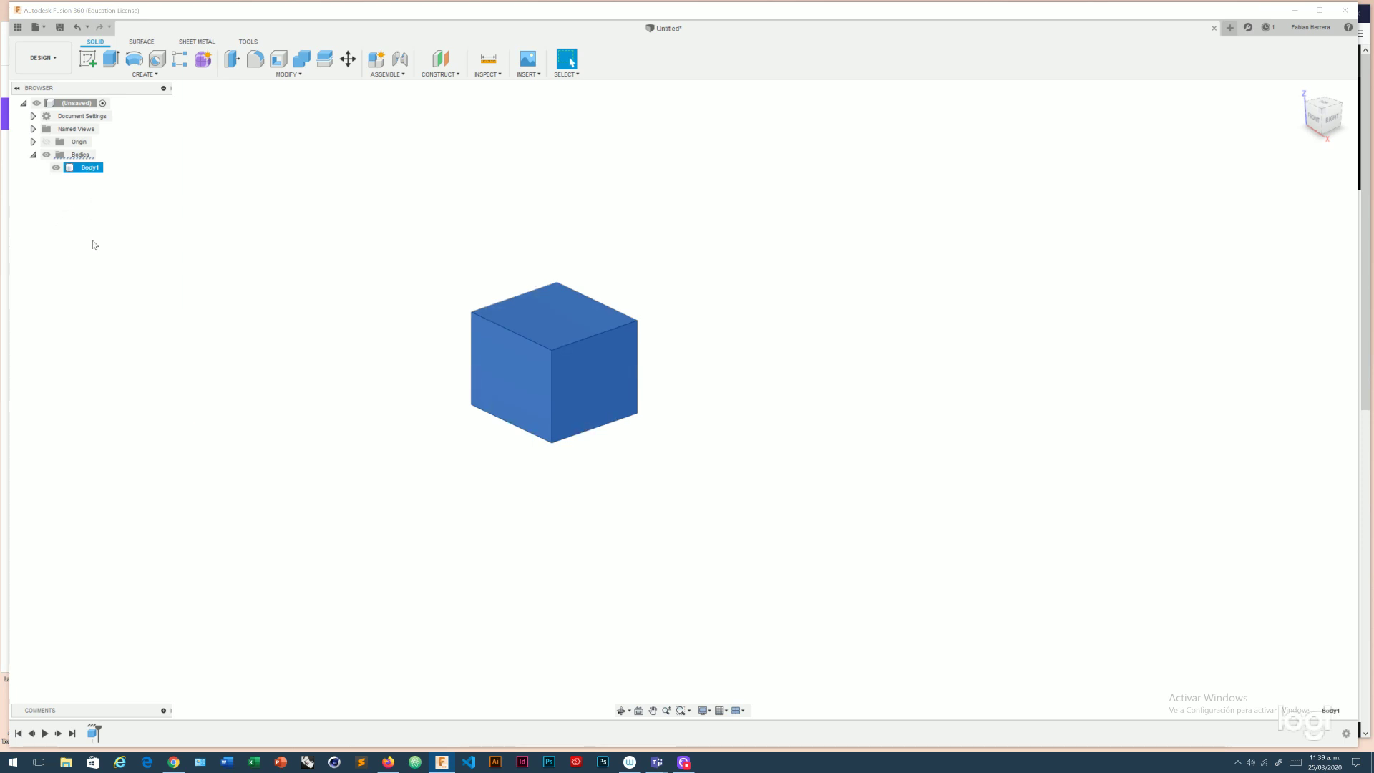
{"action": "left_click", "coordinate": [498, 149]}
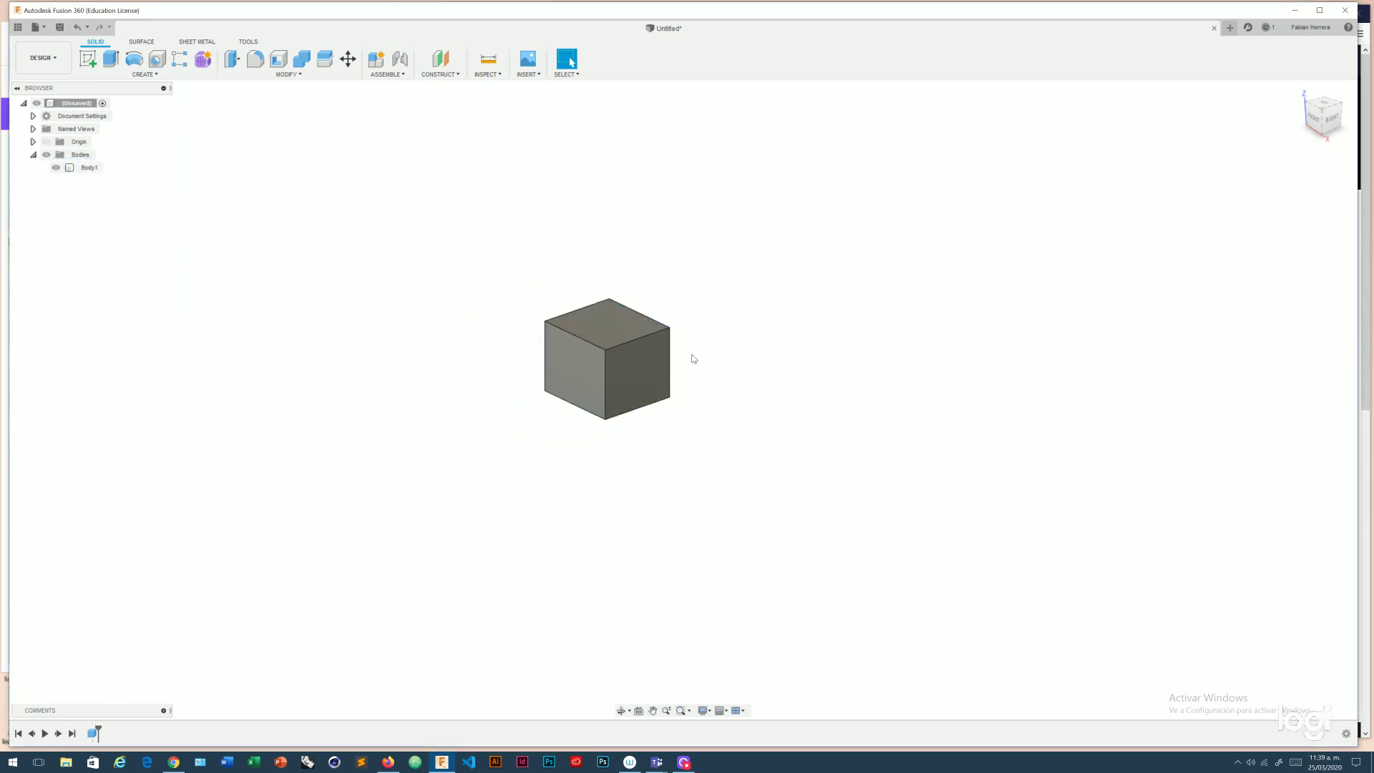
{"action": "scroll", "coordinate": [644, 343], "scroll_direction": "up", "scroll_amount": 2}
{"action": "scroll", "coordinate": [622, 336], "scroll_direction": "up", "scroll_amount": 3}
{"action": "scroll", "coordinate": [589, 274], "scroll_direction": "down", "scroll_amount": 3}
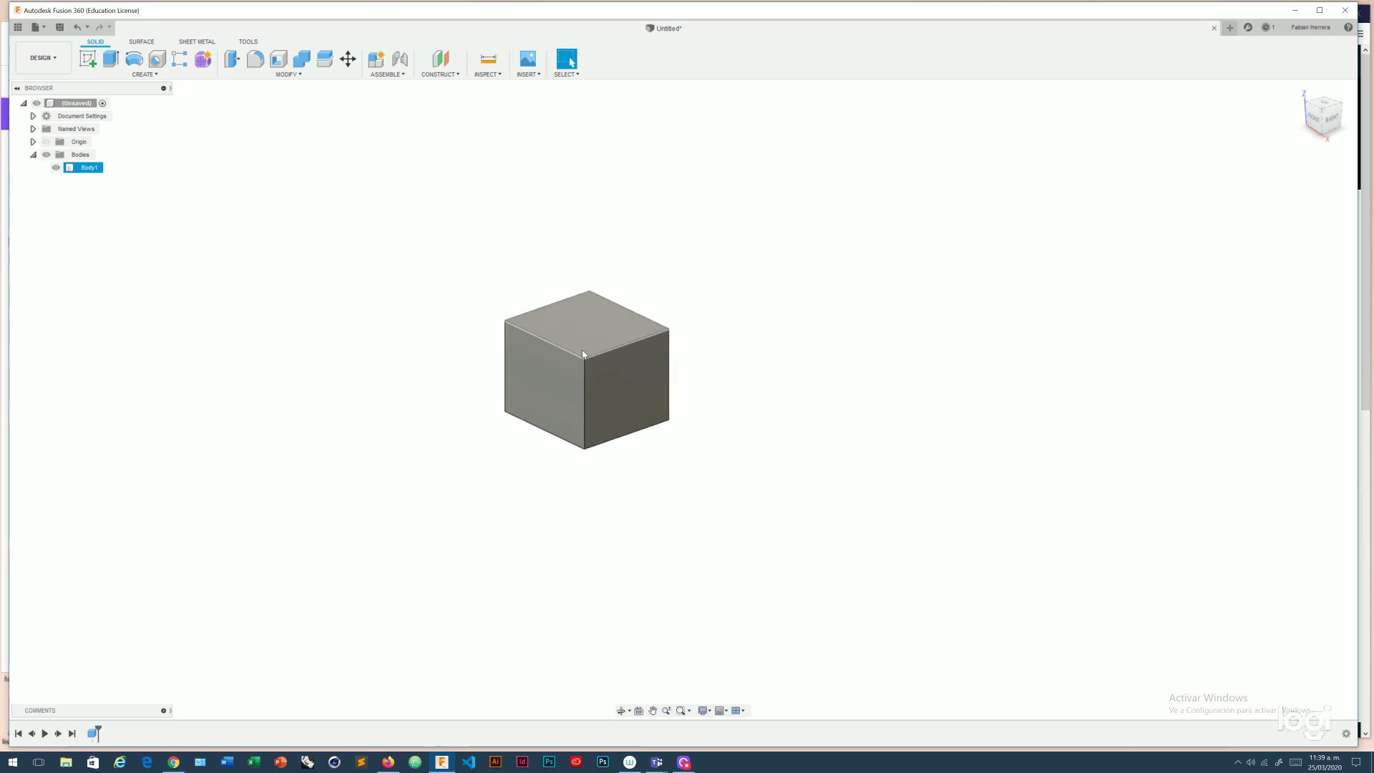
{"action": "scroll", "coordinate": [601, 365], "scroll_direction": "up", "scroll_amount": 3}
{"action": "scroll", "coordinate": [573, 287], "scroll_direction": "down", "scroll_amount": 3}
{"action": "scroll", "coordinate": [569, 289], "scroll_direction": "up", "scroll_amount": 3}
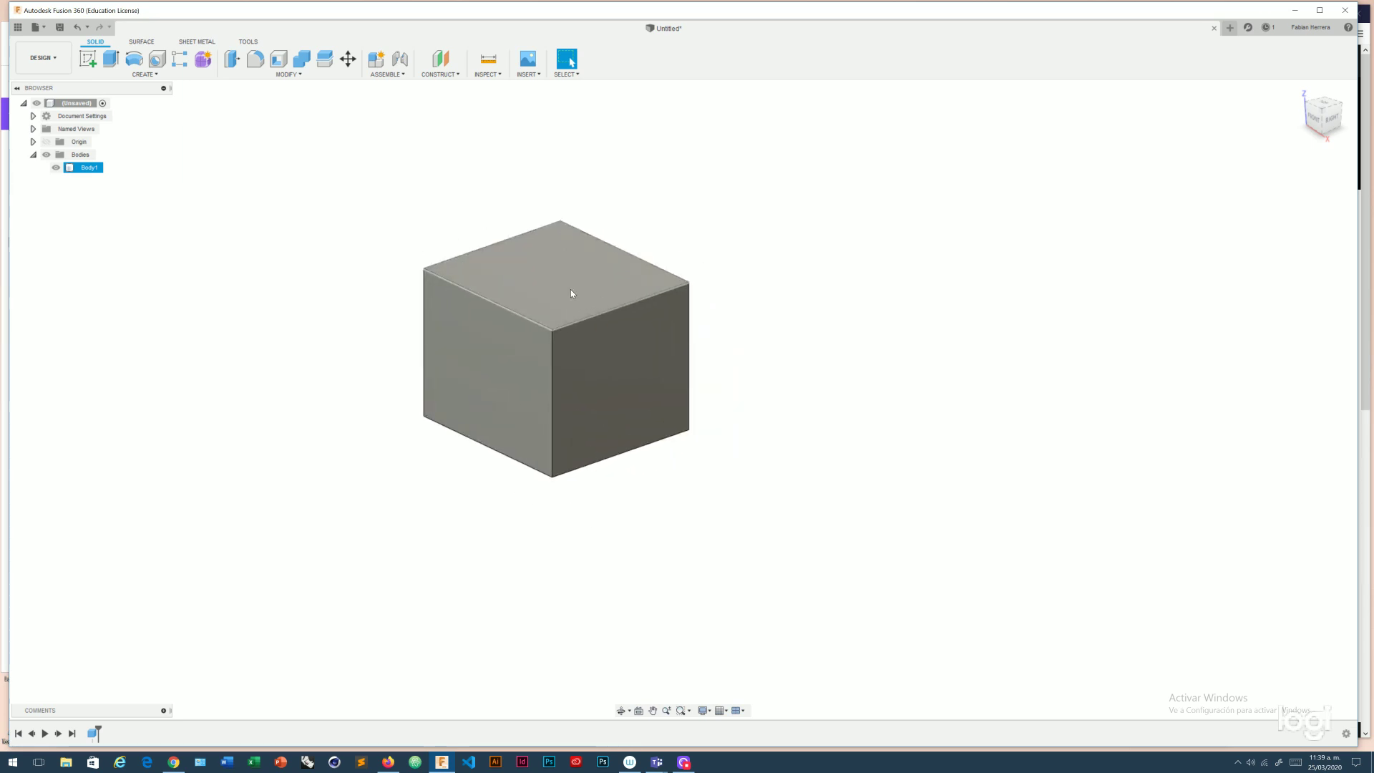
{"action": "scroll", "coordinate": [572, 340], "scroll_direction": "down", "scroll_amount": 4}
{"action": "scroll", "coordinate": [572, 333], "scroll_direction": "up", "scroll_amount": 1}
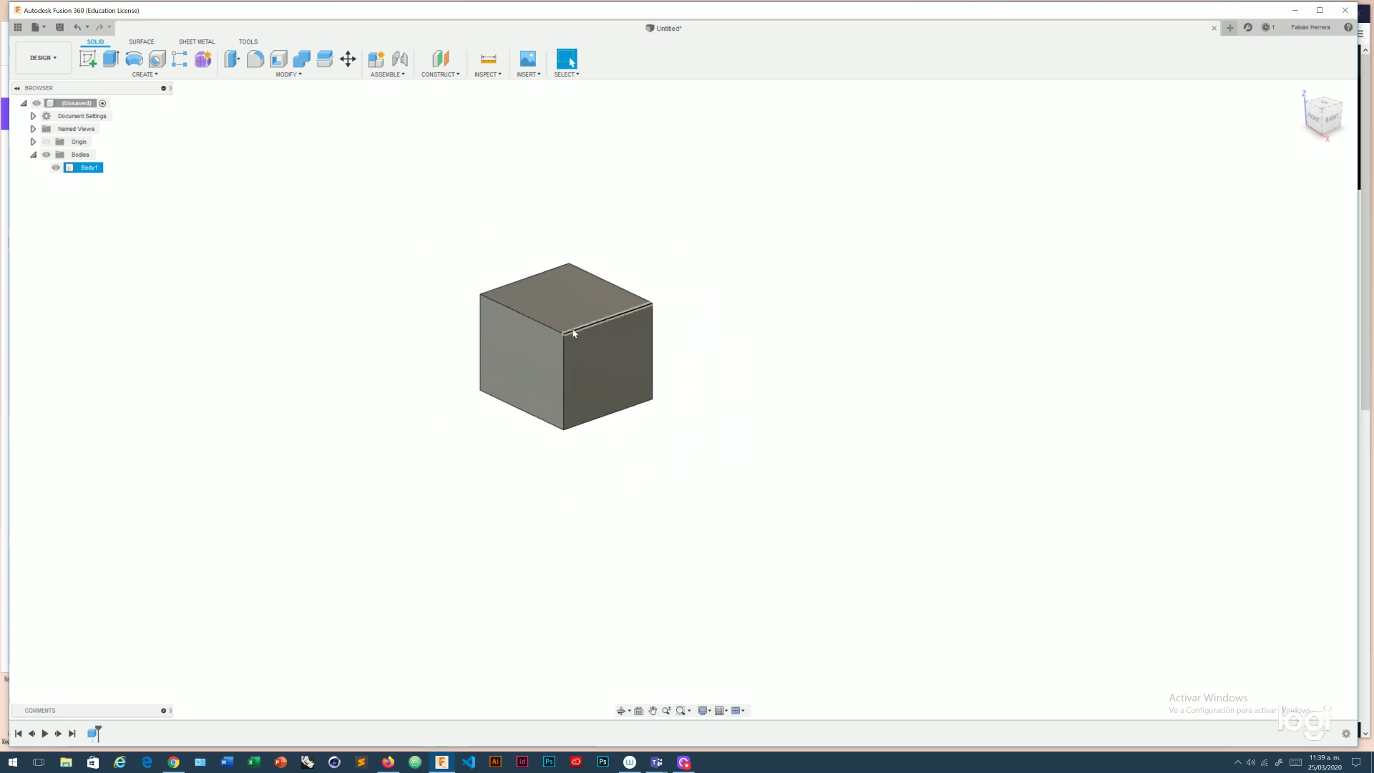
{"action": "scroll", "coordinate": [576, 308], "scroll_direction": "up", "scroll_amount": 3}
{"action": "scroll", "coordinate": [574, 297], "scroll_direction": "down", "scroll_amount": 2}
{"action": "scroll", "coordinate": [572, 314], "scroll_direction": "down", "scroll_amount": 1}
{"action": "scroll", "coordinate": [555, 290], "scroll_direction": "up", "scroll_amount": 1}
{"action": "scroll", "coordinate": [560, 281], "scroll_direction": "up", "scroll_amount": 1}
{"action": "scroll", "coordinate": [565, 301], "scroll_direction": "down", "scroll_amount": 1}
{"action": "scroll", "coordinate": [573, 340], "scroll_direction": "up", "scroll_amount": 3}
{"action": "scroll", "coordinate": [573, 344], "scroll_direction": "down", "scroll_amount": 2}
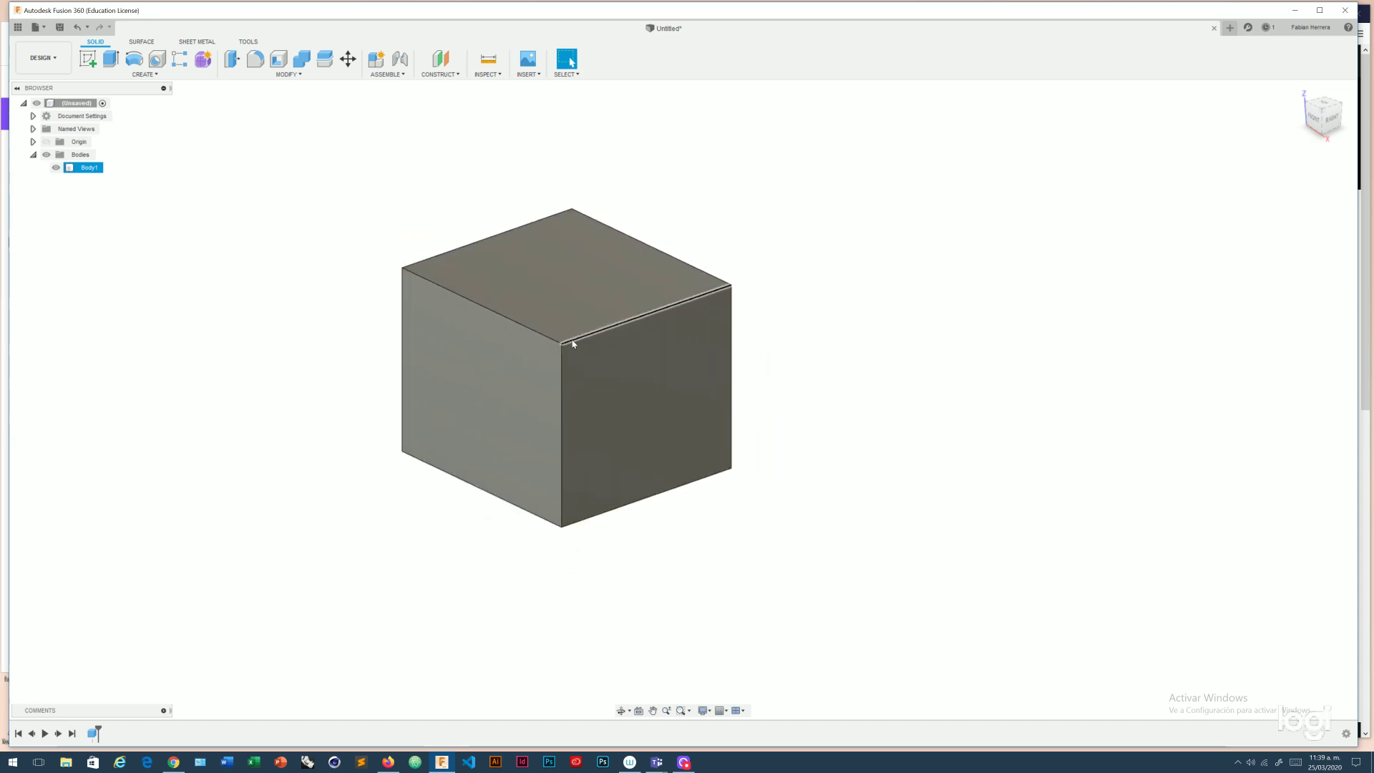
{"action": "scroll", "coordinate": [570, 343], "scroll_direction": "up", "scroll_amount": 1}
{"action": "left_click", "coordinate": [1021, 276]}
{"action": "left_click", "coordinate": [687, 340]}
{"action": "scroll", "coordinate": [542, 343], "scroll_direction": "up", "scroll_amount": 2}
{"action": "scroll", "coordinate": [541, 343], "scroll_direction": "down", "scroll_amount": 3}
{"action": "left_click", "coordinate": [546, 320]}
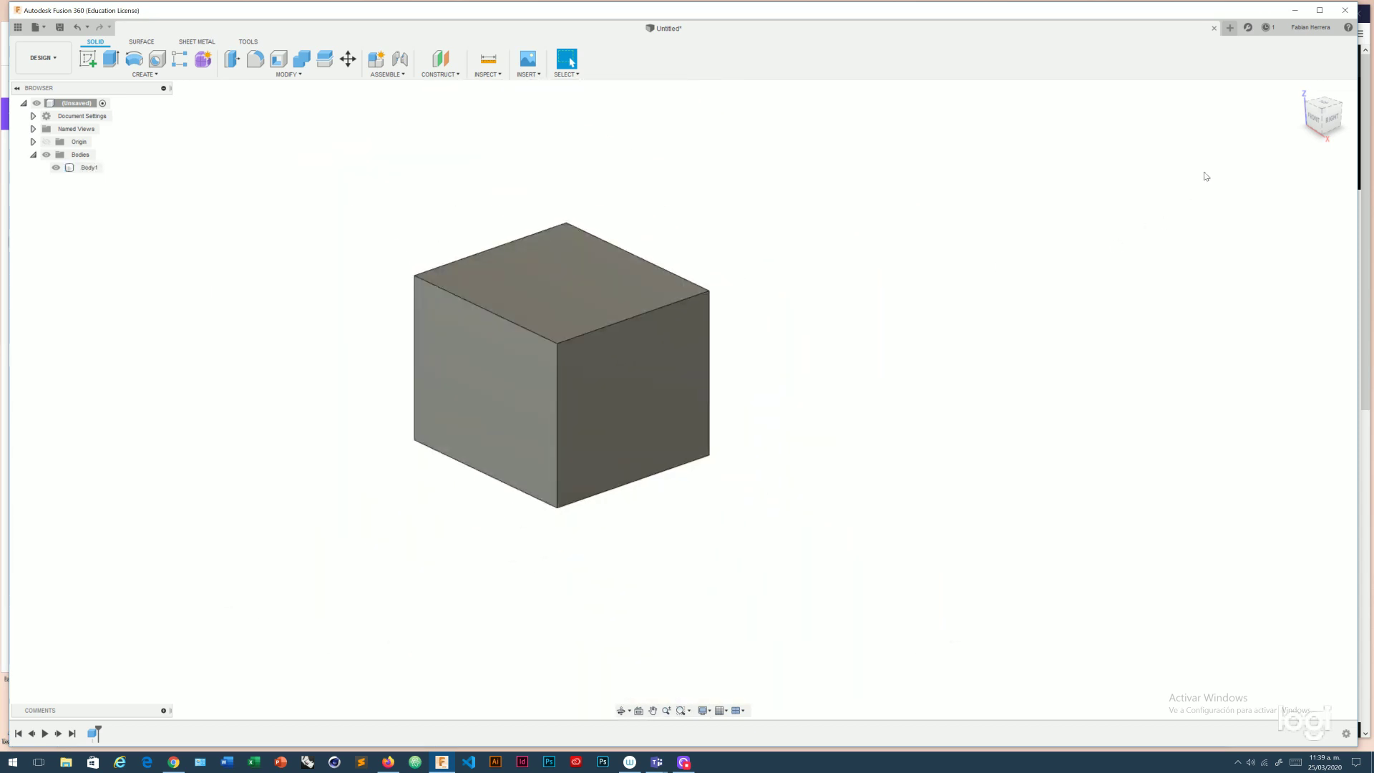
{"action": "left_click", "coordinate": [1328, 118]}
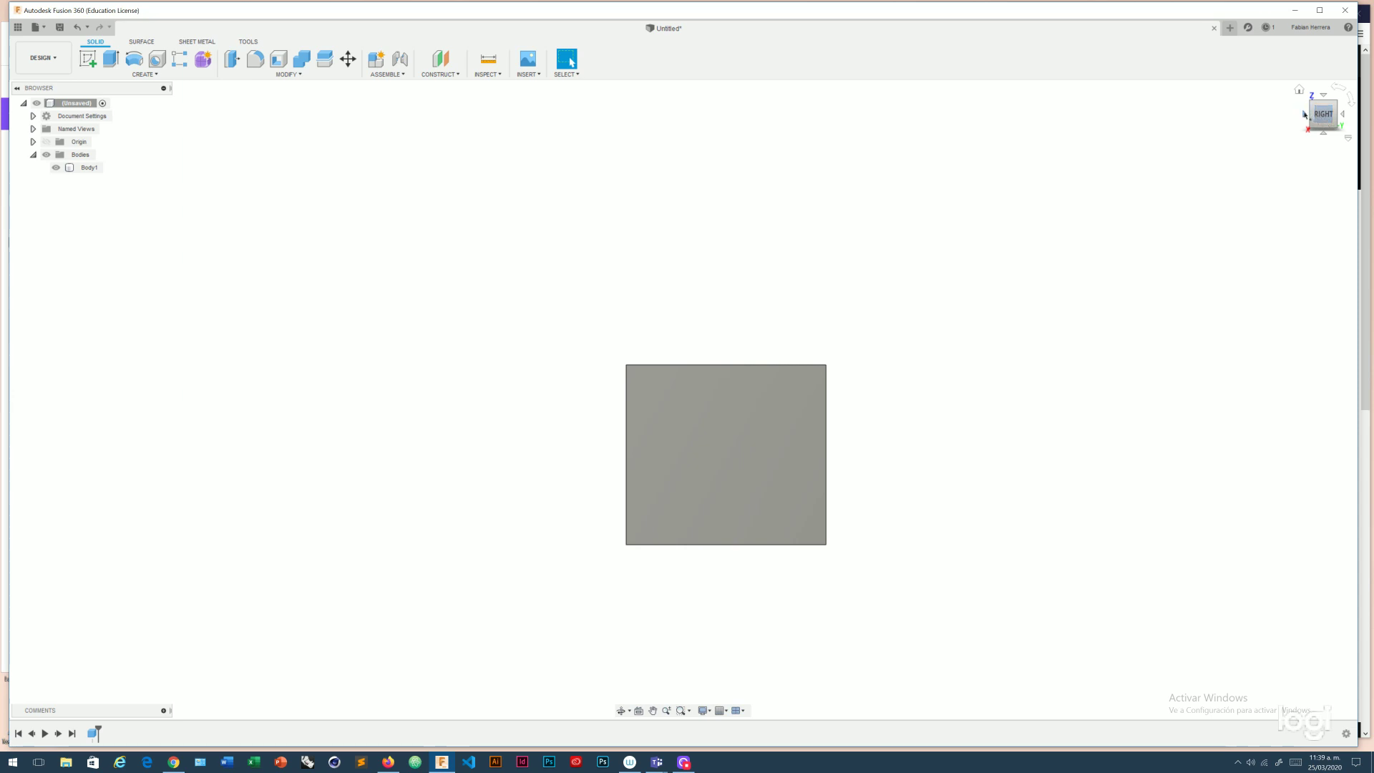
{"action": "left_click", "coordinate": [1305, 115]}
{"action": "left_click", "coordinate": [1325, 97]}
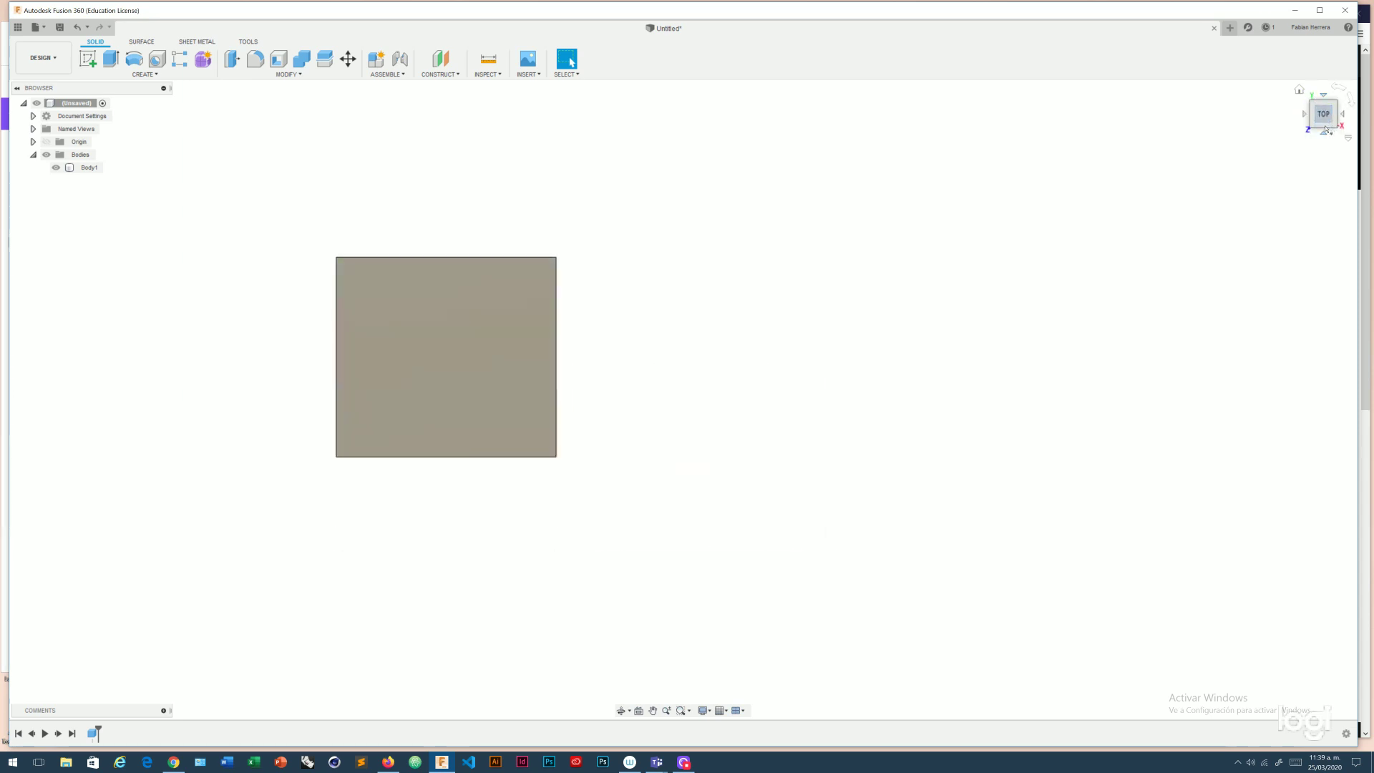
{"action": "left_click", "coordinate": [1326, 129]}
{"action": "left_click", "coordinate": [1328, 106]}
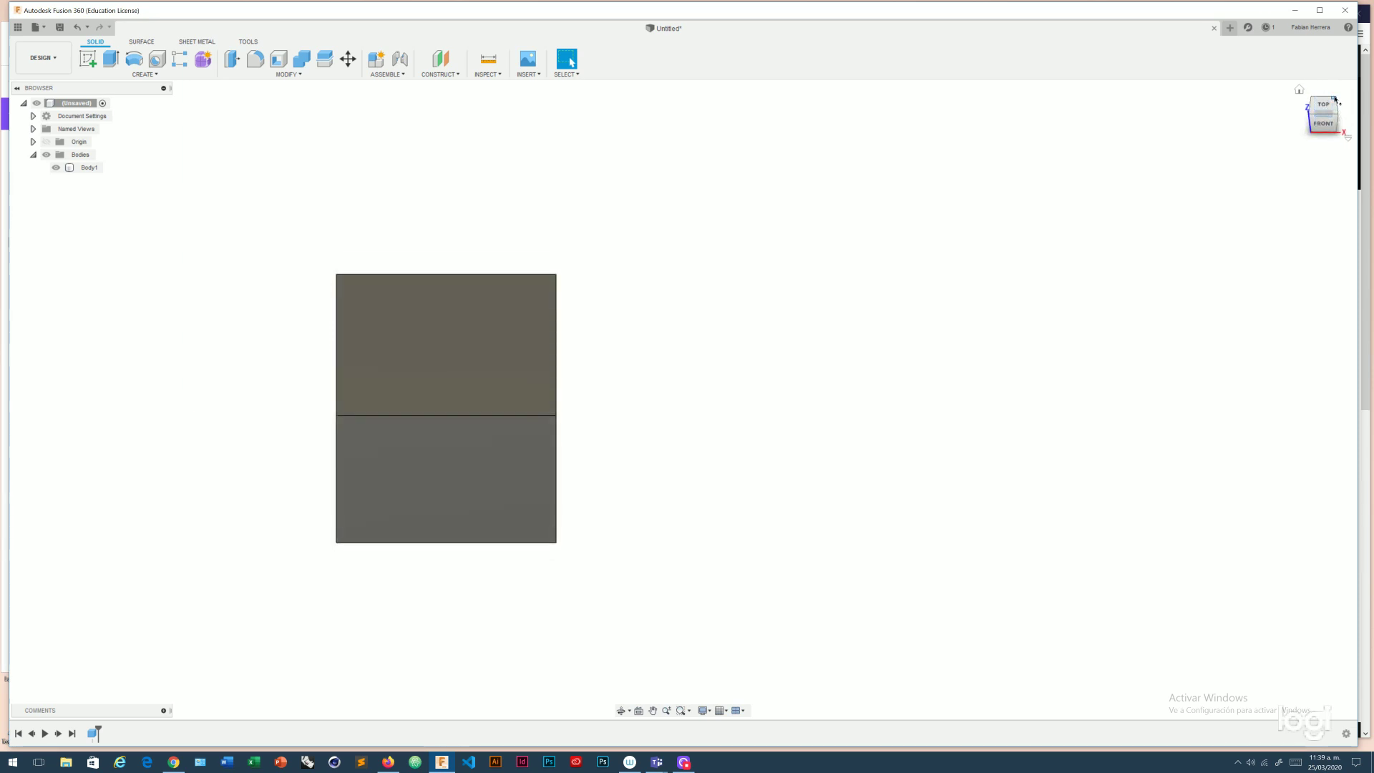
{"action": "left_click", "coordinate": [1335, 99]}
{"action": "left_click", "coordinate": [1326, 136]}
{"action": "scroll", "coordinate": [644, 396], "scroll_direction": "down", "scroll_amount": 3}
{"action": "scroll", "coordinate": [553, 398], "scroll_direction": "down", "scroll_amount": 2}
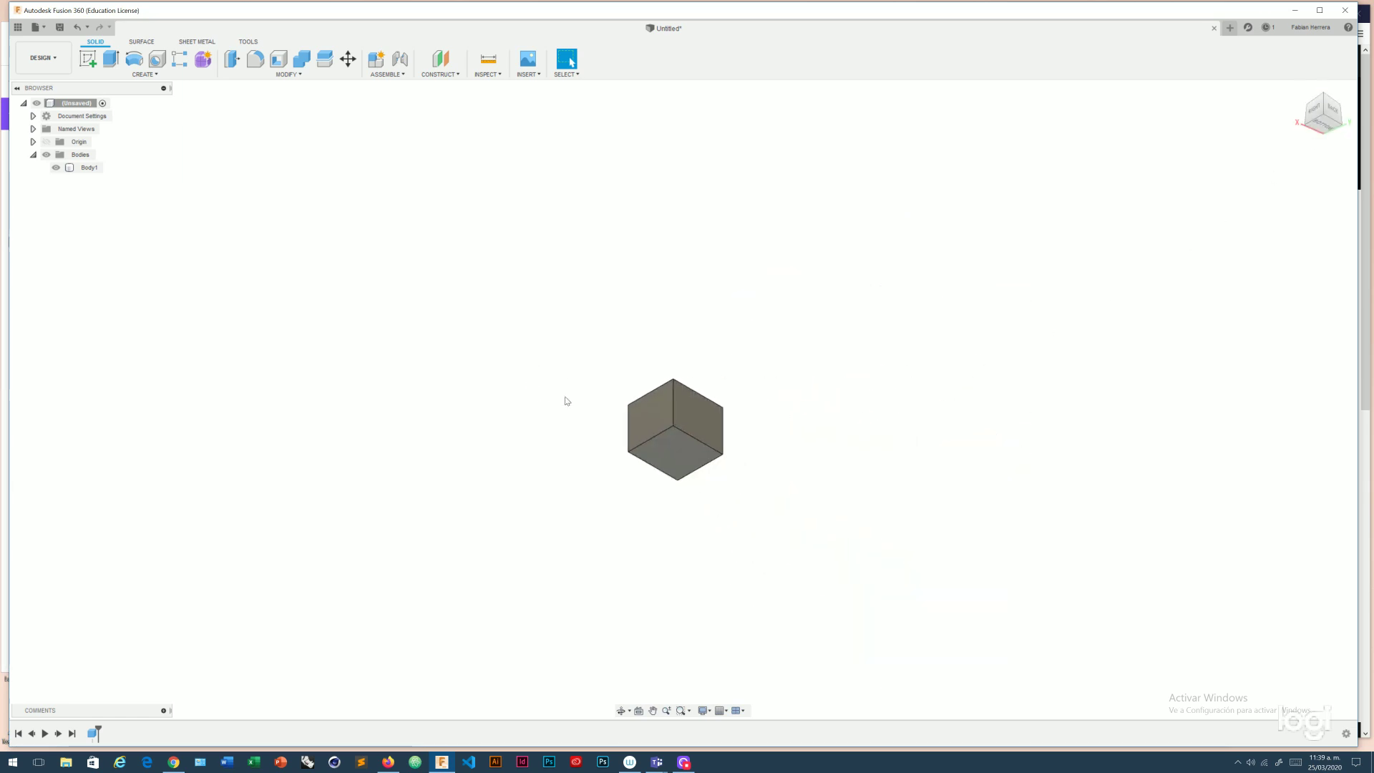
{"action": "scroll", "coordinate": [735, 448], "scroll_direction": "up", "scroll_amount": 3}
{"action": "left_click", "coordinate": [695, 447]}
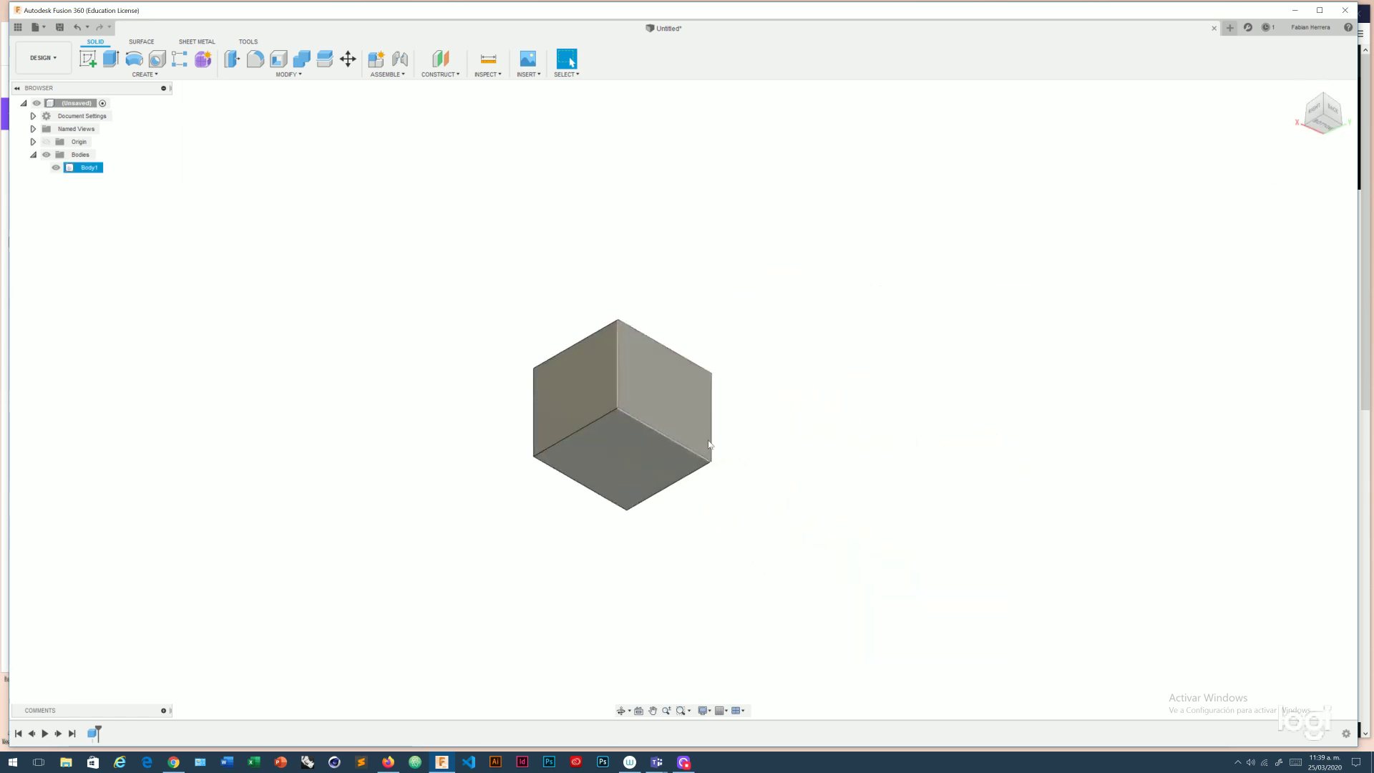
{"action": "mouse_move", "coordinate": [709, 444]}
{"action": "middle_mouse_down", "text": "shift"}
{"action": "mouse_move", "coordinate": [617, 437]}
{"action": "mouse_move", "coordinate": [739, 478]}
{"action": "middle_mouse_up", "text": "shift"}
{"action": "mouse_move", "coordinate": [622, 415]}
{"action": "middle_mouse_down", "text": "shift"}
{"action": "mouse_move", "coordinate": [617, 458]}
{"action": "mouse_move", "coordinate": [774, 499]}
{"action": "mouse_move", "coordinate": [787, 426]}
{"action": "middle_mouse_up", "text": "shift"}
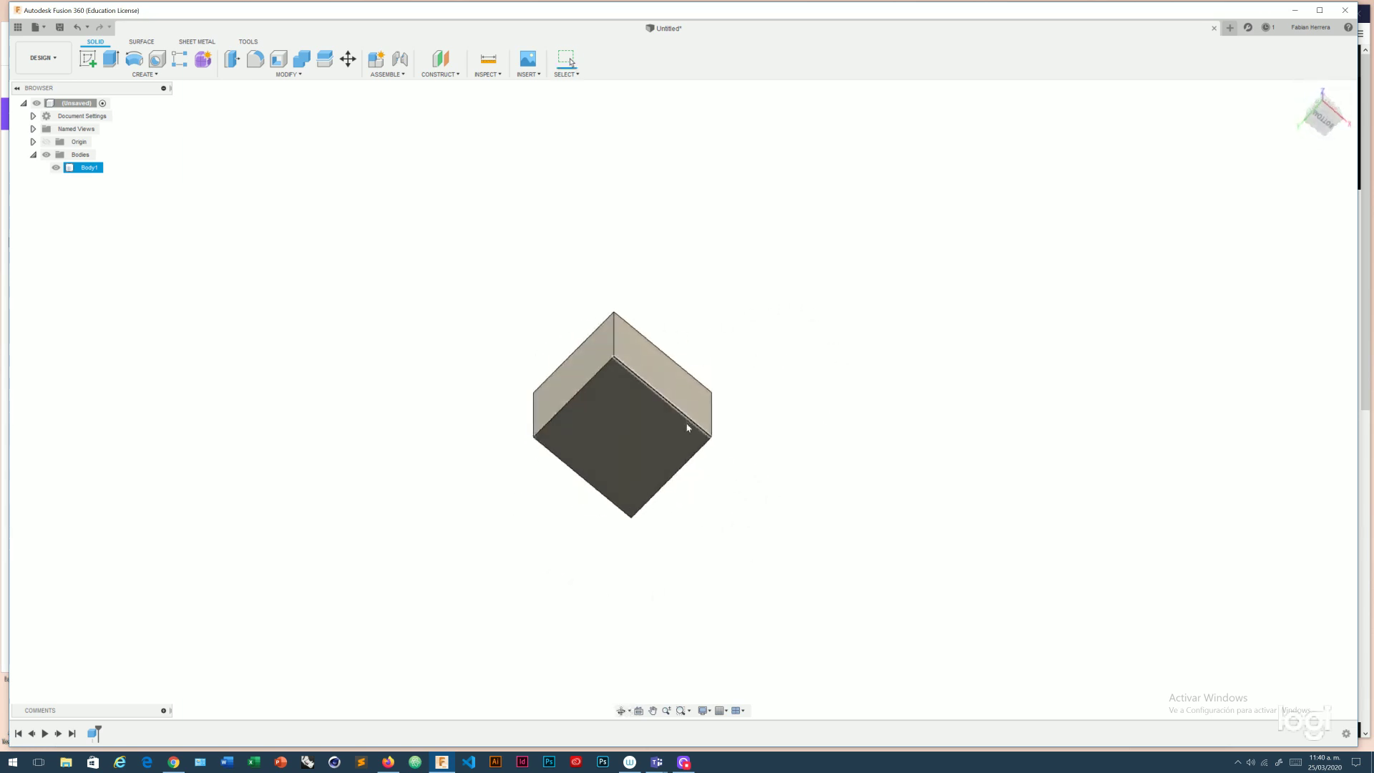
{"action": "left_click", "coordinate": [788, 426]}
{"action": "scroll", "coordinate": [616, 412], "scroll_direction": "down", "scroll_amount": 2}
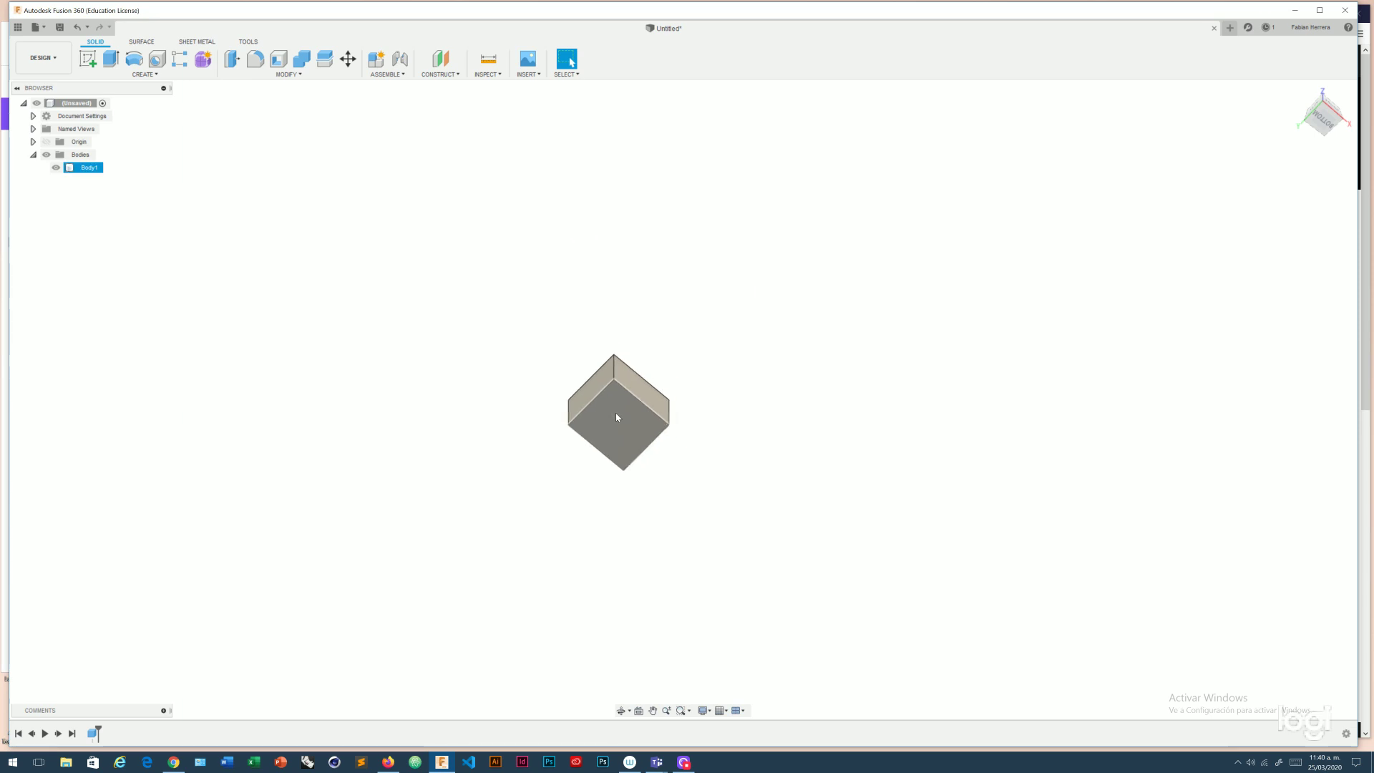
{"action": "scroll", "coordinate": [615, 412], "scroll_direction": "up", "scroll_amount": 3}
{"action": "scroll", "coordinate": [615, 413], "scroll_direction": "up", "scroll_amount": 2}
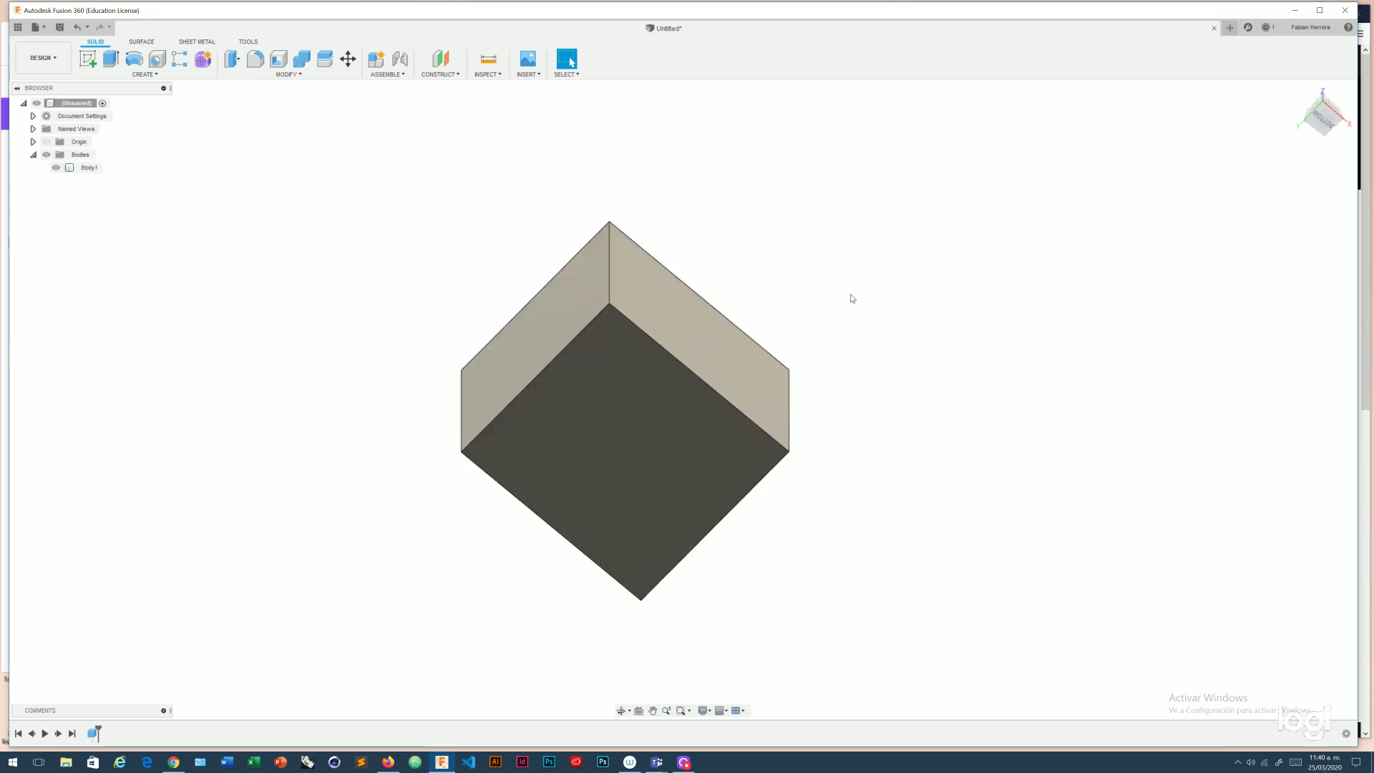
{"action": "mouse_move", "coordinate": [1324, 113]}
{"action": "left_click", "coordinate": [1300, 91]}
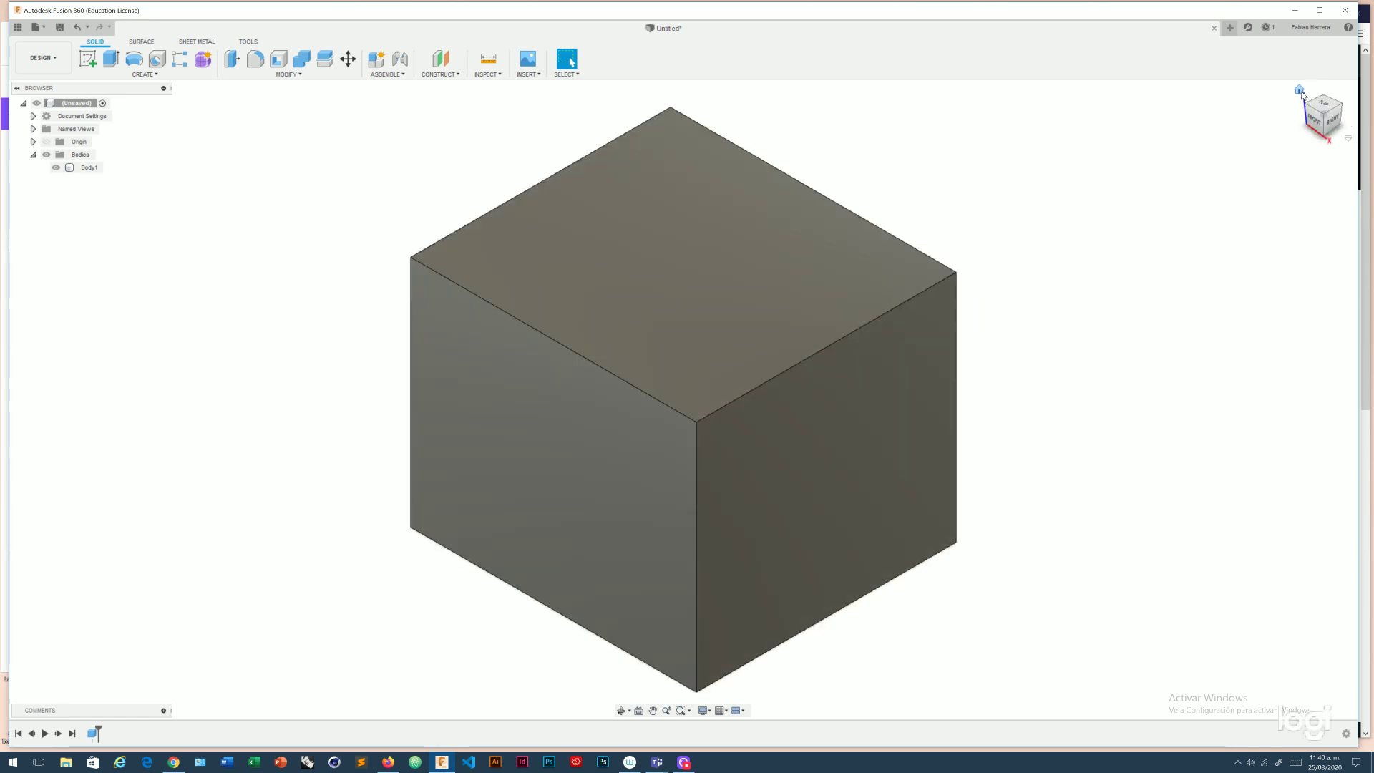
{"action": "scroll", "coordinate": [785, 436], "scroll_direction": "down", "scroll_amount": 2}
{"action": "scroll", "coordinate": [534, 406], "scroll_direction": "down", "scroll_amount": 2}
{"action": "scroll", "coordinate": [541, 413], "scroll_direction": "down", "scroll_amount": 1}
{"action": "scroll", "coordinate": [632, 419], "scroll_direction": "up", "scroll_amount": 2}
{"action": "left_click", "coordinate": [632, 418]}
{"action": "scroll", "coordinate": [791, 425], "scroll_direction": "down", "scroll_amount": 2}
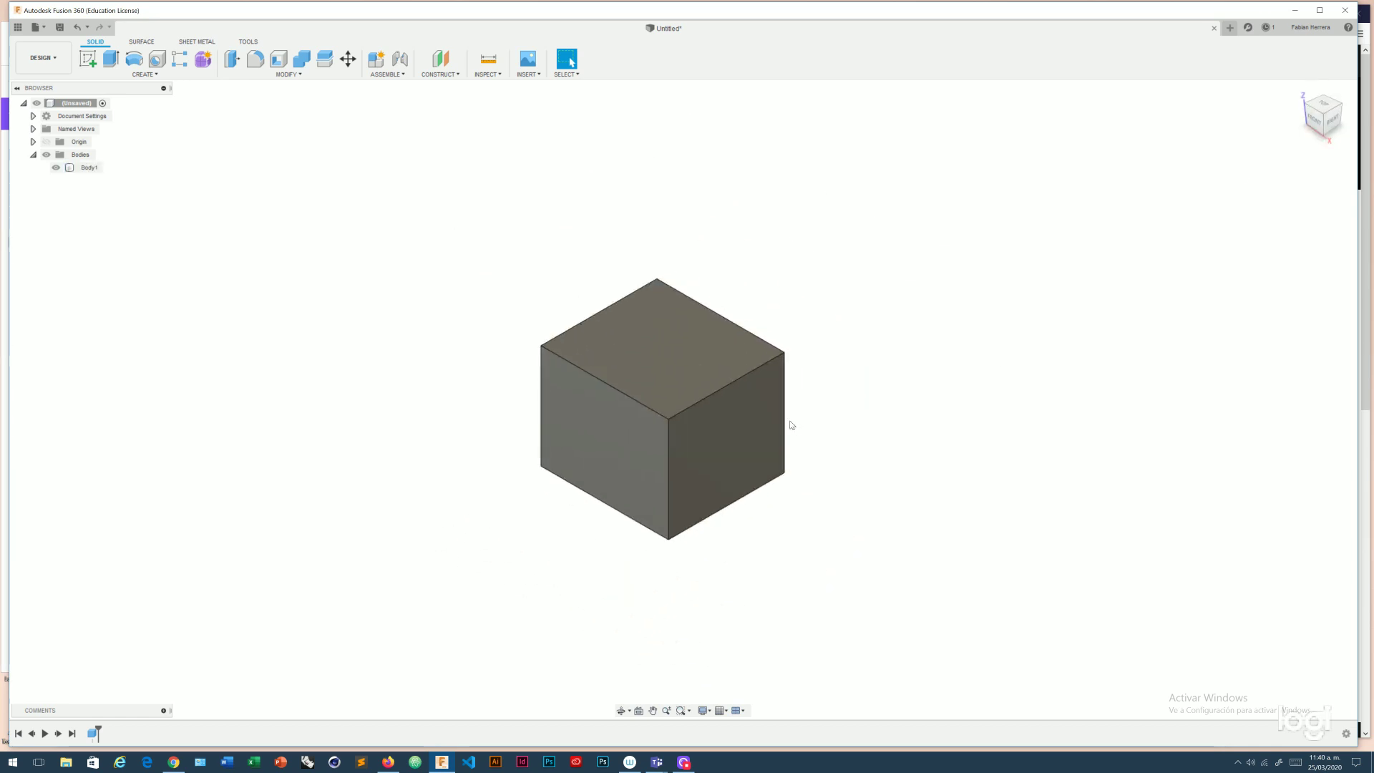
{"action": "scroll", "coordinate": [669, 410], "scroll_direction": "up", "scroll_amount": 2}
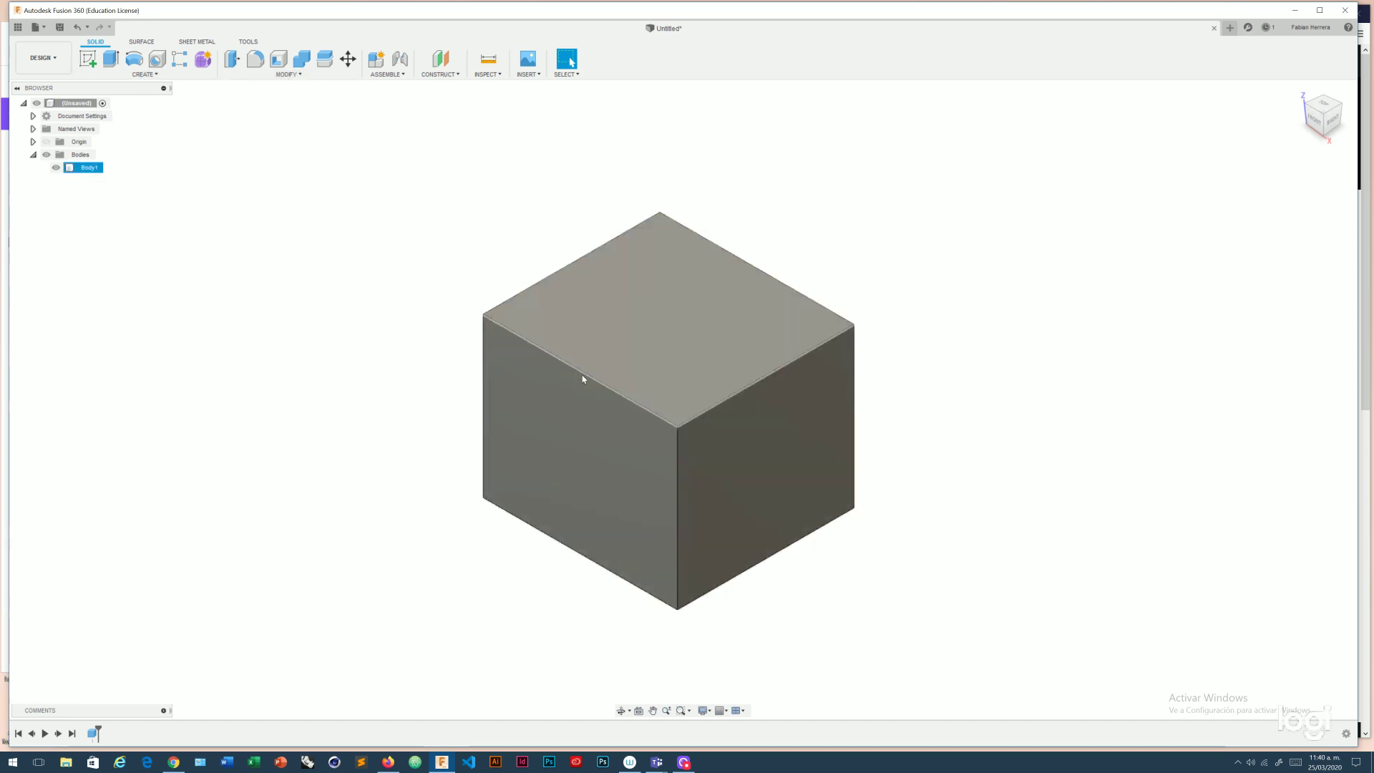
Start a fillet on the box's top-right edge and left face.
{"action": "left_click", "coordinate": [284, 75]}
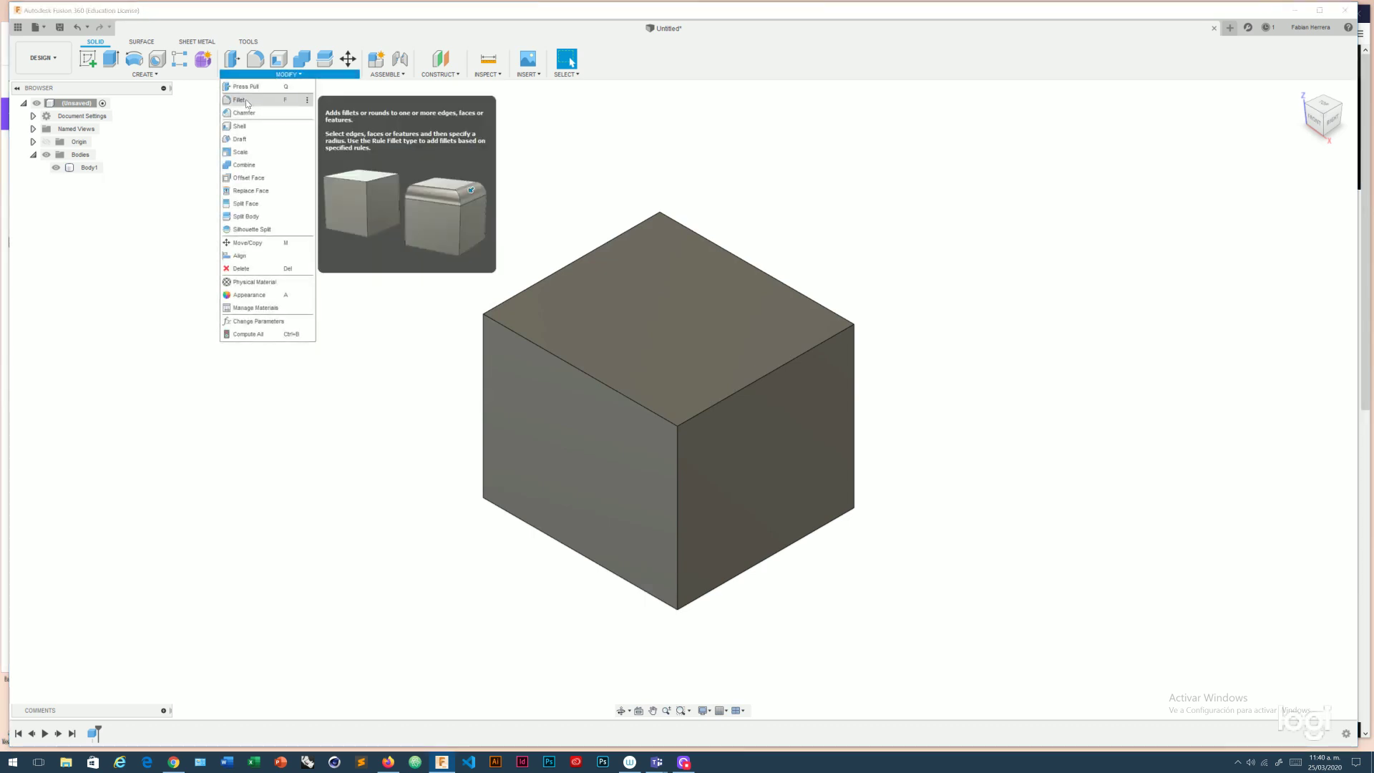
{"action": "left_click", "coordinate": [260, 59]}
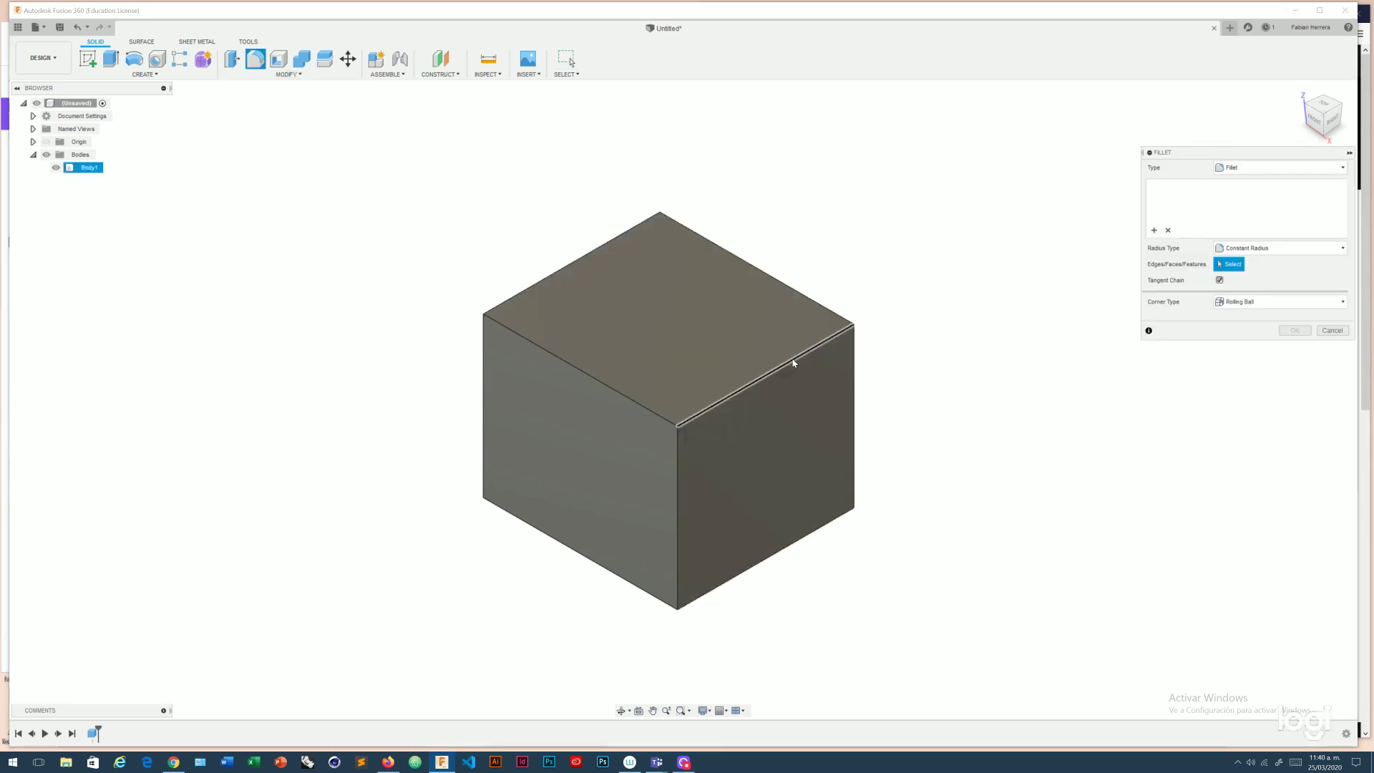
{"action": "left_click", "coordinate": [768, 375]}
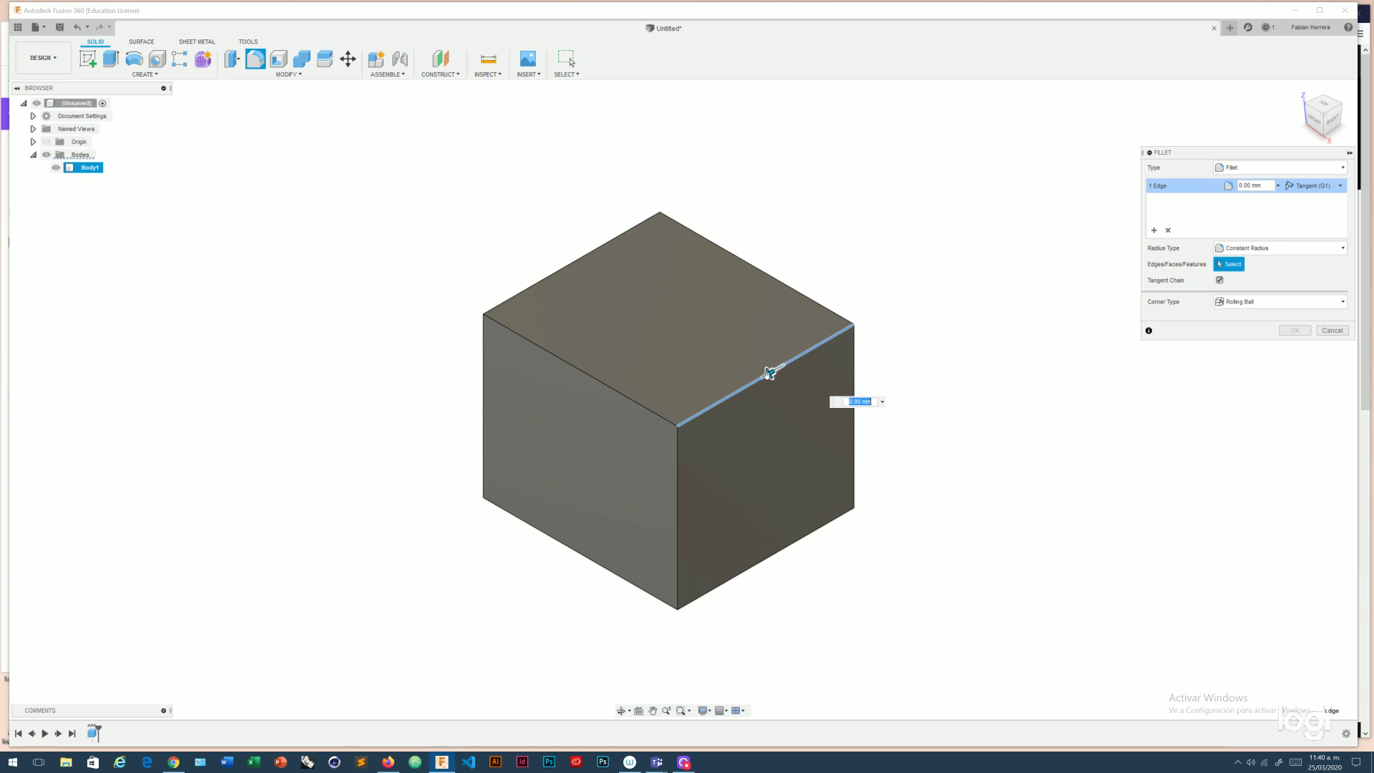
{"action": "middle_click_drag", "start_coordinate": [678, 312], "coordinate": [780, 287], "text": "shift"}
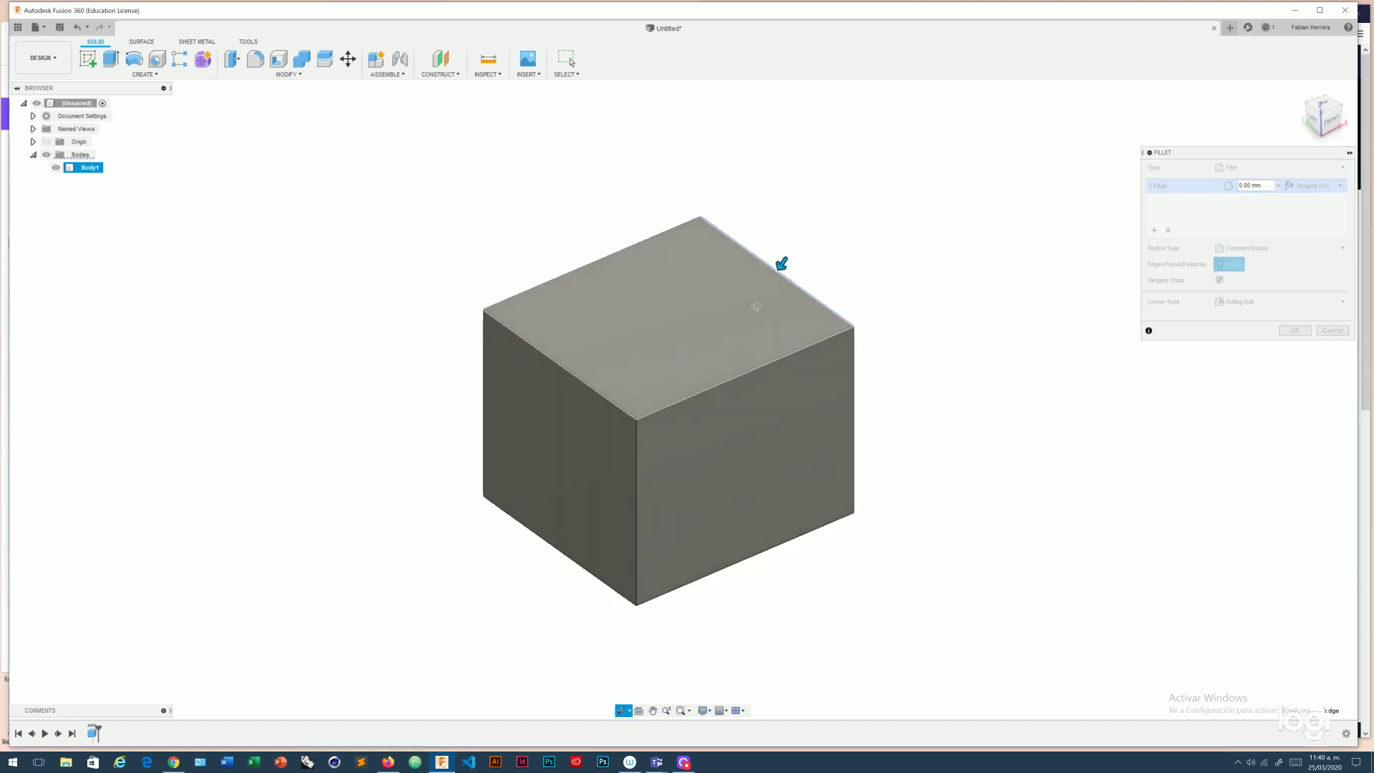
{"action": "left_click", "coordinate": [554, 432]}
{"action": "mouse_move", "coordinate": [774, 312]}
{"action": "middle_mouse_down", "text": "shift"}
{"action": "mouse_move", "coordinate": [830, 262]}
{"action": "mouse_move", "coordinate": [809, 349]}
{"action": "middle_mouse_up", "text": "shift"}
{"action": "middle_click_drag", "start_coordinate": [595, 293], "coordinate": [468, 399], "text": "shift"}
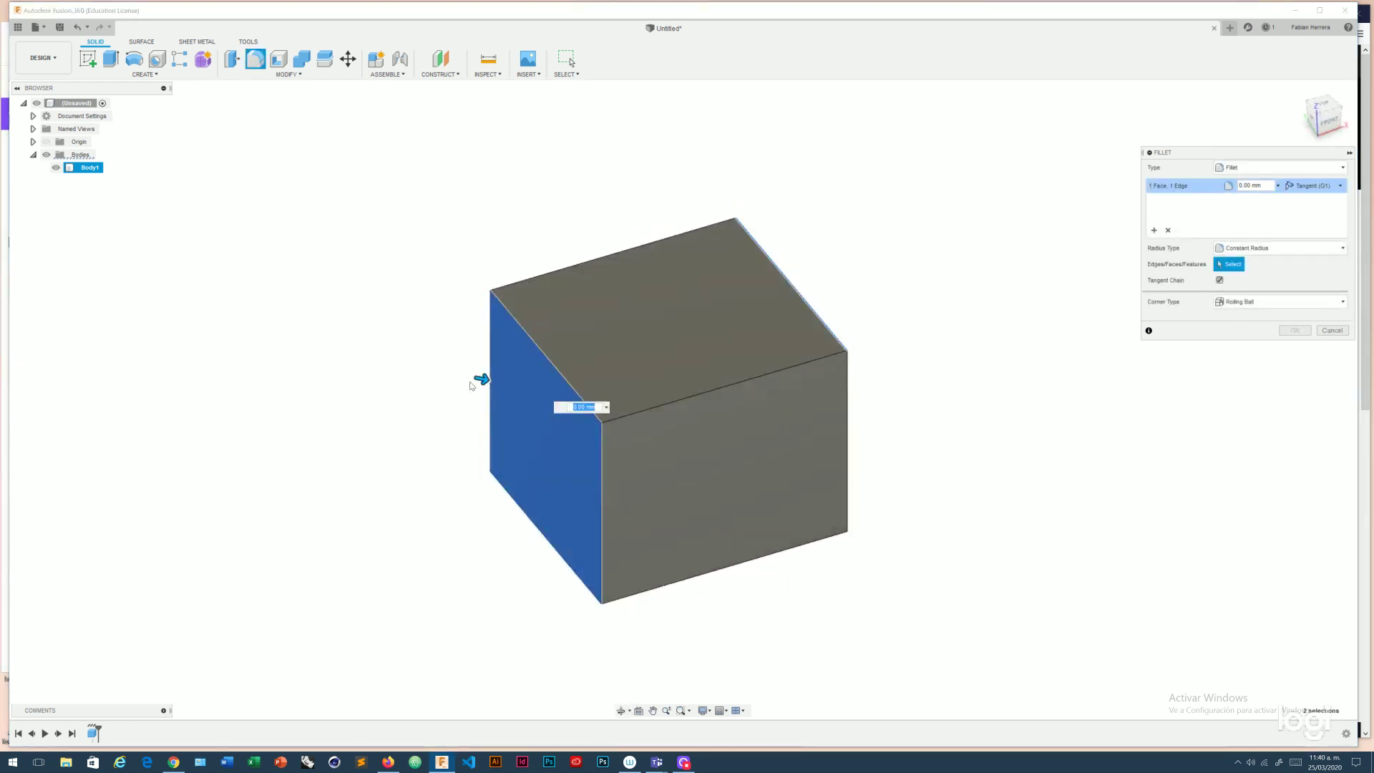
Set the fillet radius to 0.70 mm, apply it, and inspect the body from below.
{"action": "left_click_drag", "start_coordinate": [481, 379], "coordinate": [523, 394]}
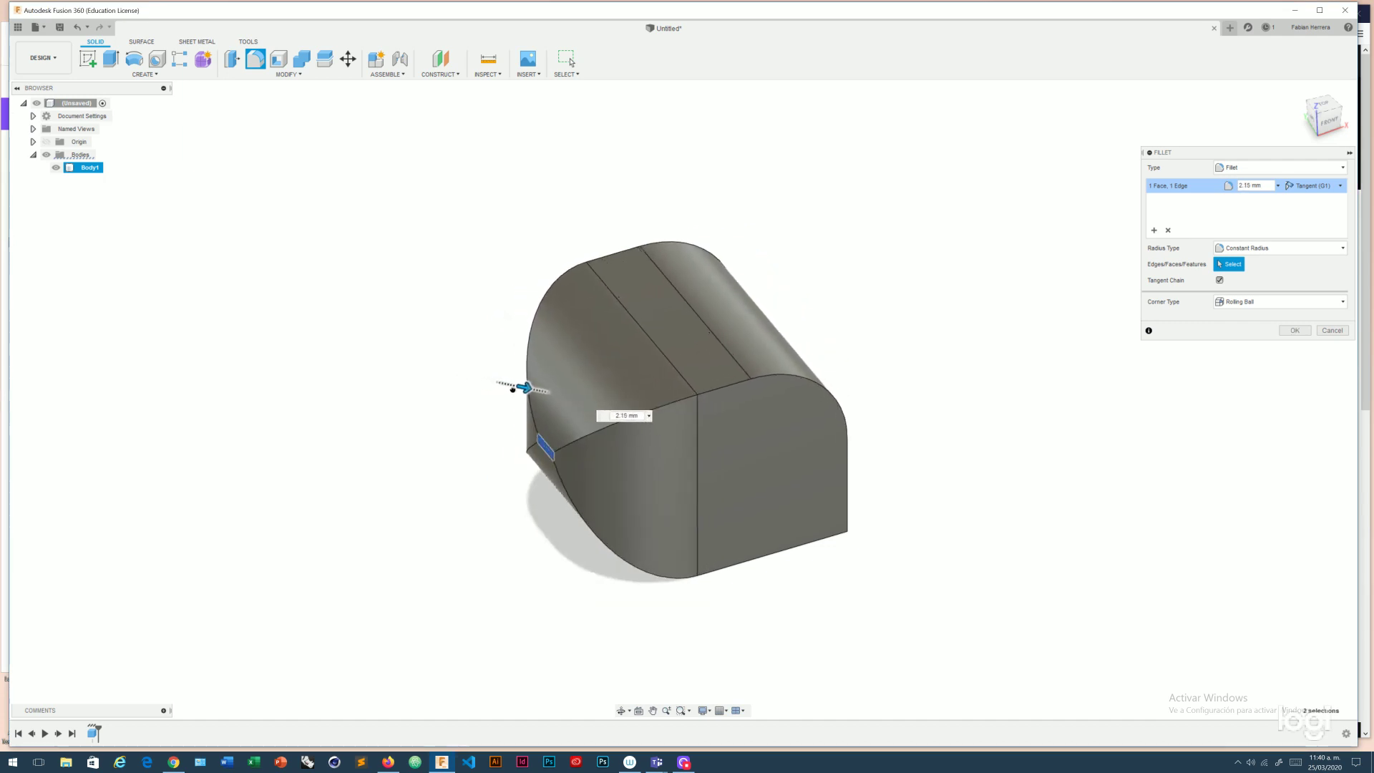
{"action": "left_click_drag", "start_coordinate": [522, 395], "coordinate": [530, 389]}
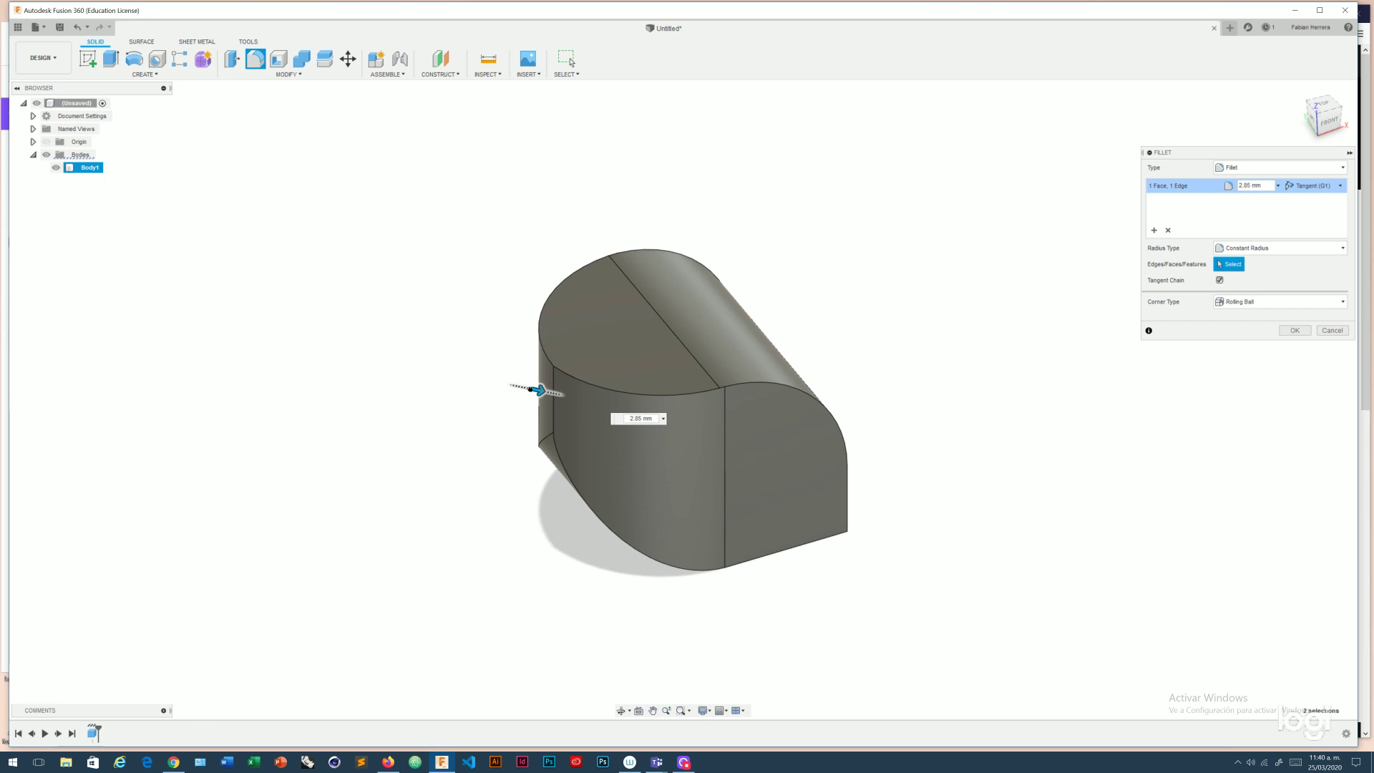
{"action": "middle_click_drag", "start_coordinate": [530, 389], "coordinate": [491, 378], "text": "shift"}
{"action": "left_click_drag", "start_coordinate": [491, 378], "coordinate": [488, 377]}
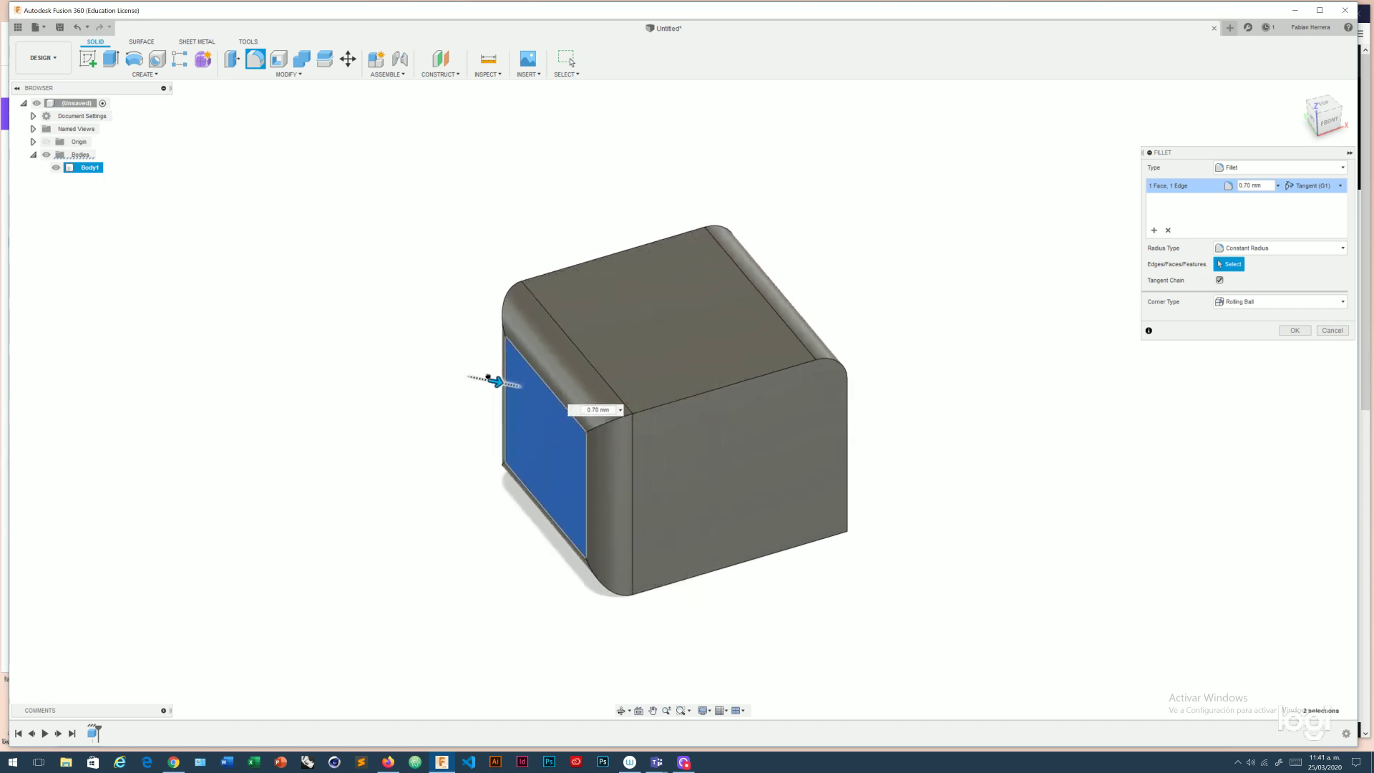
{"action": "middle_click_drag", "start_coordinate": [857, 303], "coordinate": [887, 290], "text": "shift"}
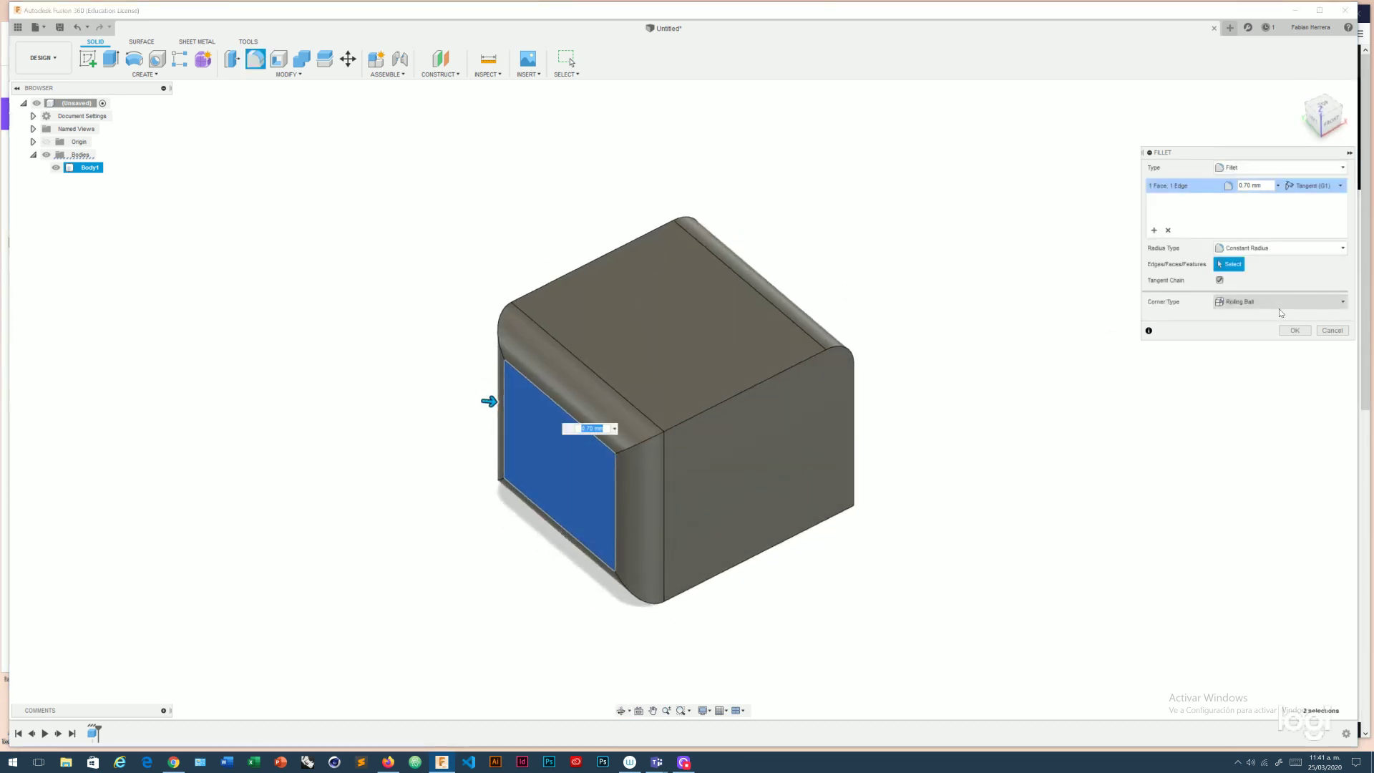
{"action": "left_click", "coordinate": [1294, 330]}
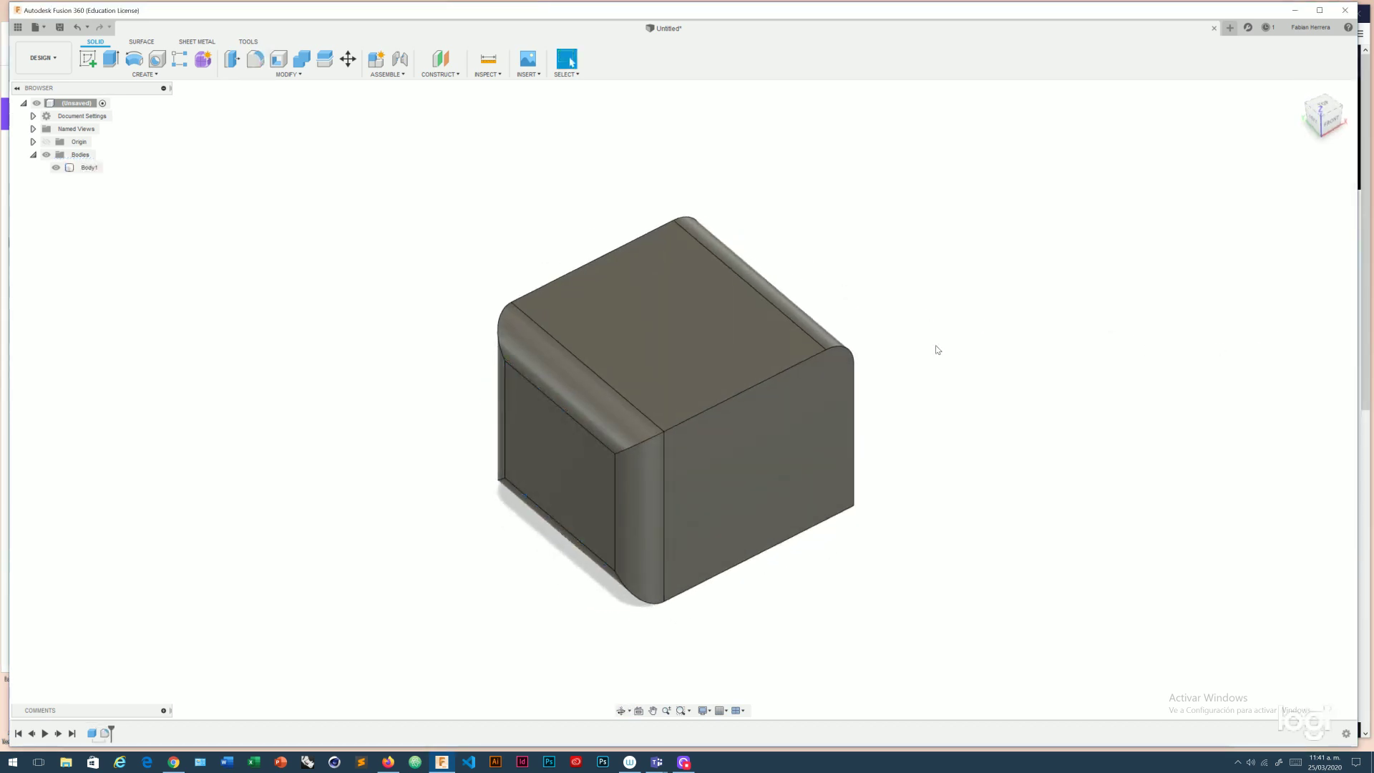
{"action": "left_click", "coordinate": [576, 326]}
{"action": "middle_click_drag", "start_coordinate": [577, 327], "coordinate": [633, 414], "text": "shift"}
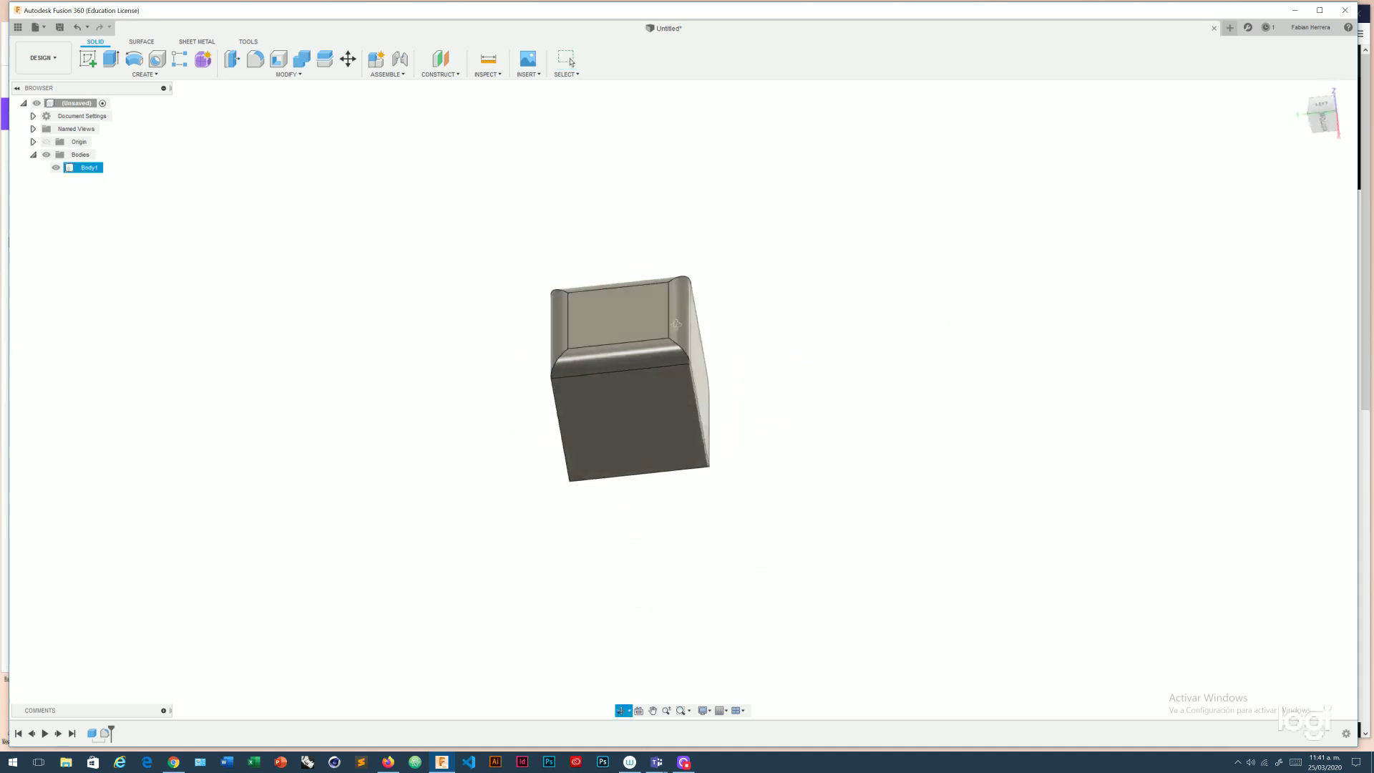
{"action": "middle_click_drag", "start_coordinate": [656, 294], "coordinate": [663, 377], "text": "shift"}
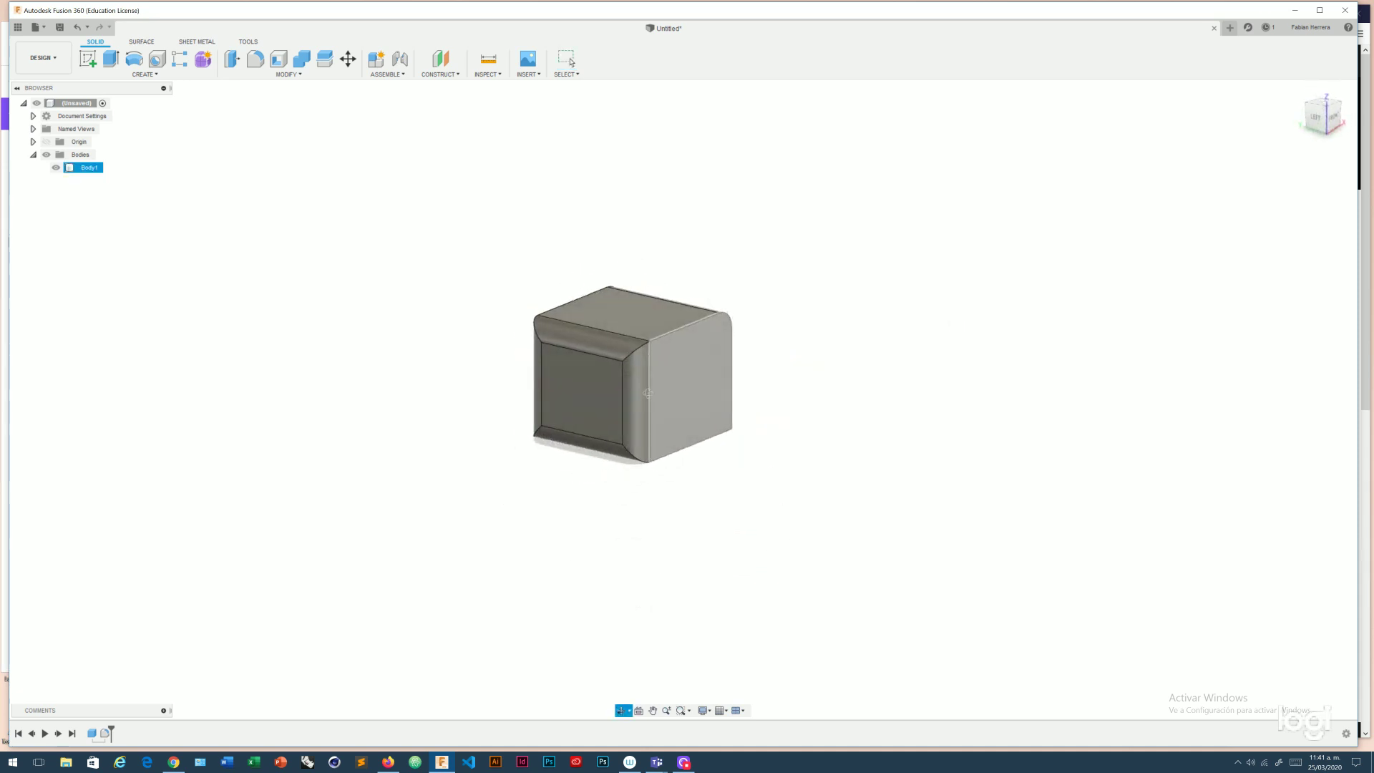
{"action": "scroll", "coordinate": [662, 369], "scroll_direction": "down", "scroll_amount": 2}
{"action": "scroll", "coordinate": [654, 372], "scroll_direction": "up", "scroll_amount": 3}
{"action": "scroll", "coordinate": [672, 351], "scroll_direction": "up", "scroll_amount": 3}
{"action": "mouse_move", "coordinate": [699, 323]}
{"action": "middle_mouse_down", "text": "shift"}
{"action": "mouse_move", "coordinate": [591, 317]}
{"action": "mouse_move", "coordinate": [666, 415]}
{"action": "middle_mouse_up", "text": "shift"}
{"action": "scroll", "coordinate": [659, 423], "scroll_direction": "down", "scroll_amount": 1}
{"action": "scroll", "coordinate": [659, 419], "scroll_direction": "up", "scroll_amount": 2}
{"action": "mouse_move", "coordinate": [659, 417]}
{"action": "middle_mouse_down", "text": "shift"}
{"action": "mouse_move", "coordinate": [731, 415]}
{"action": "mouse_move", "coordinate": [723, 431]}
{"action": "middle_mouse_up", "text": "shift"}
{"action": "scroll", "coordinate": [715, 422], "scroll_direction": "up", "scroll_amount": 2}
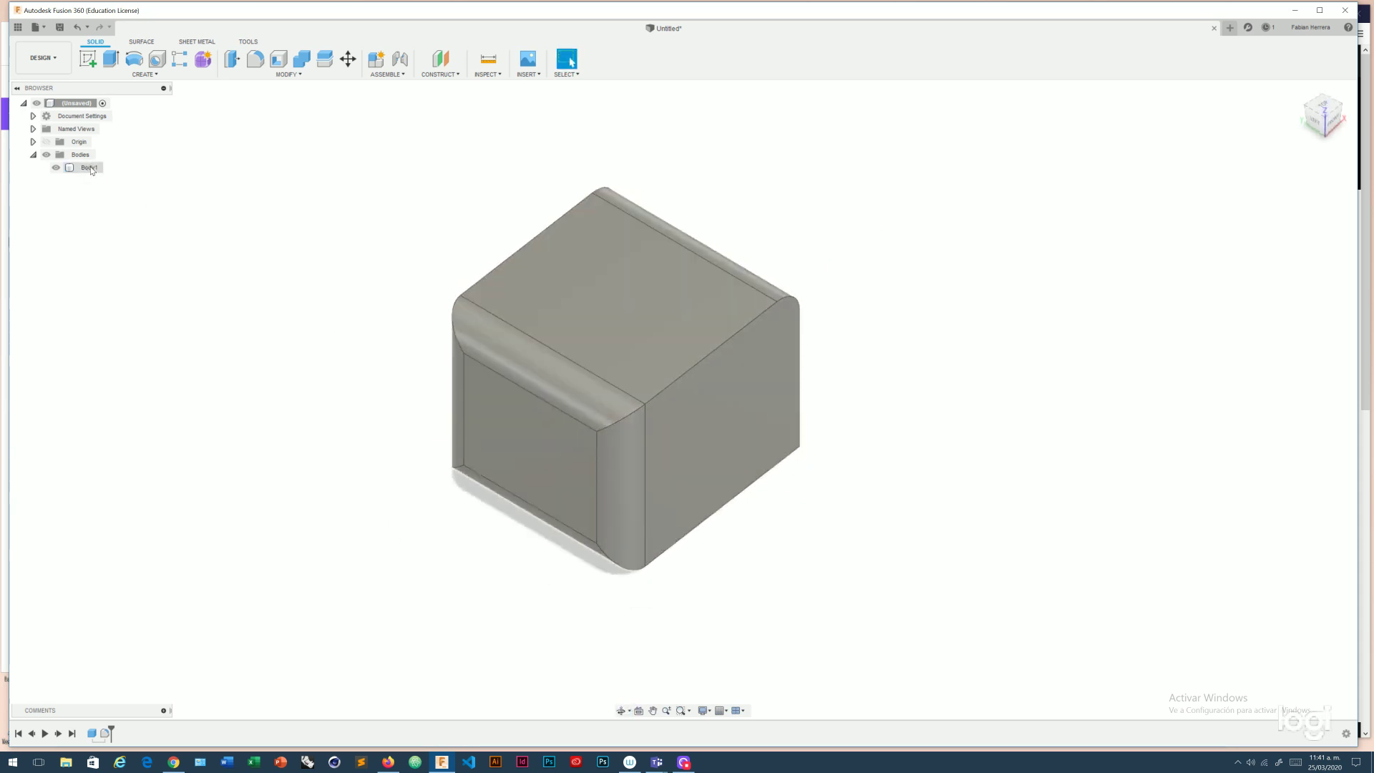
{"action": "left_click", "coordinate": [88, 170]}
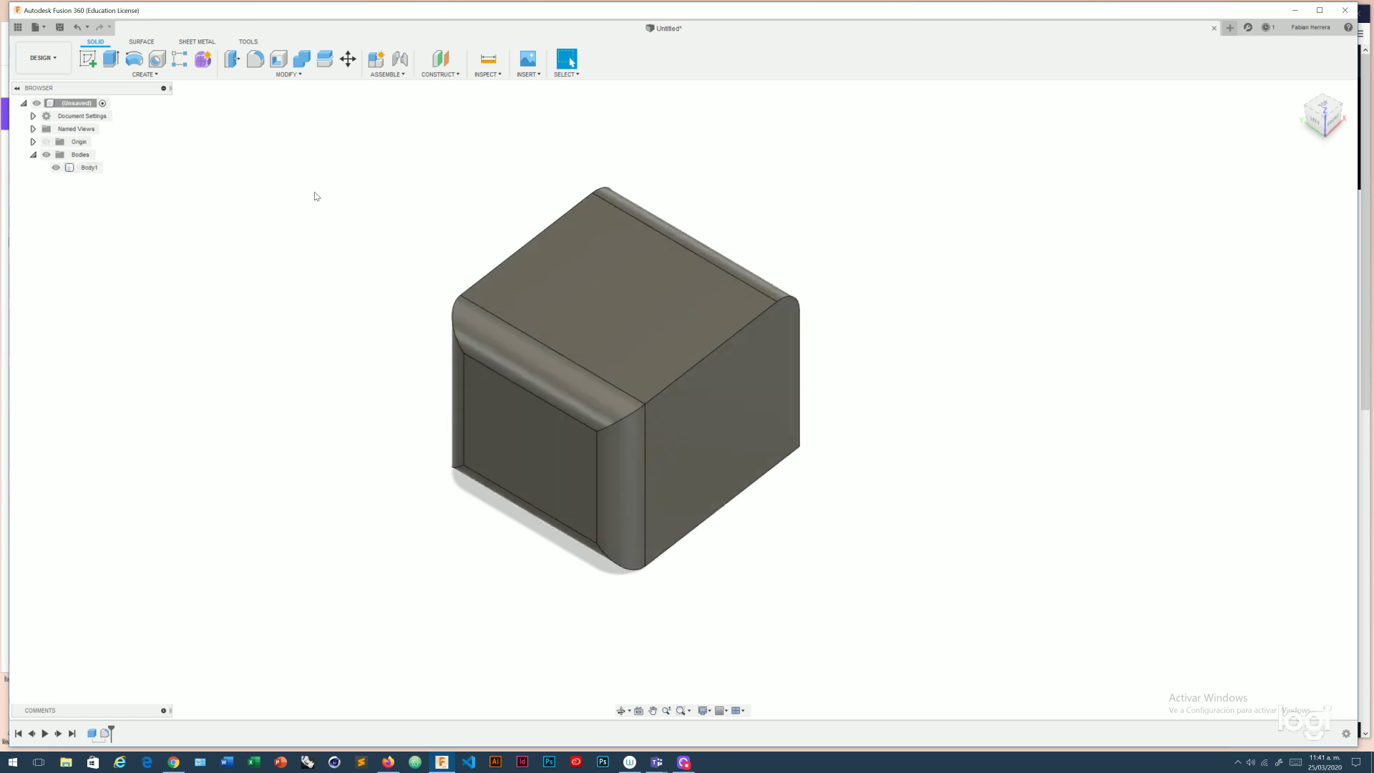
{"action": "left_click", "coordinate": [149, 74]}
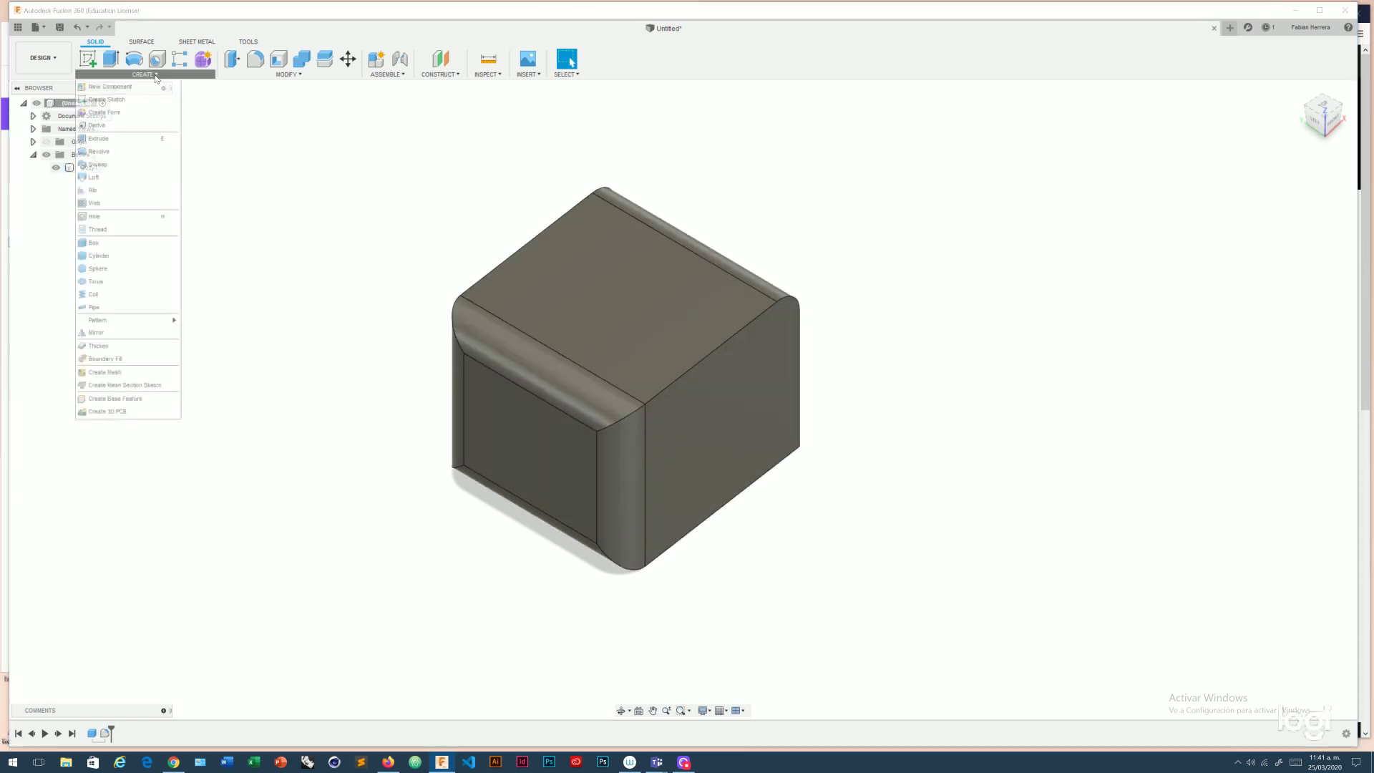
Start a cylinder with the box's top face as its sketch plane.
{"action": "left_click", "coordinate": [98, 256]}
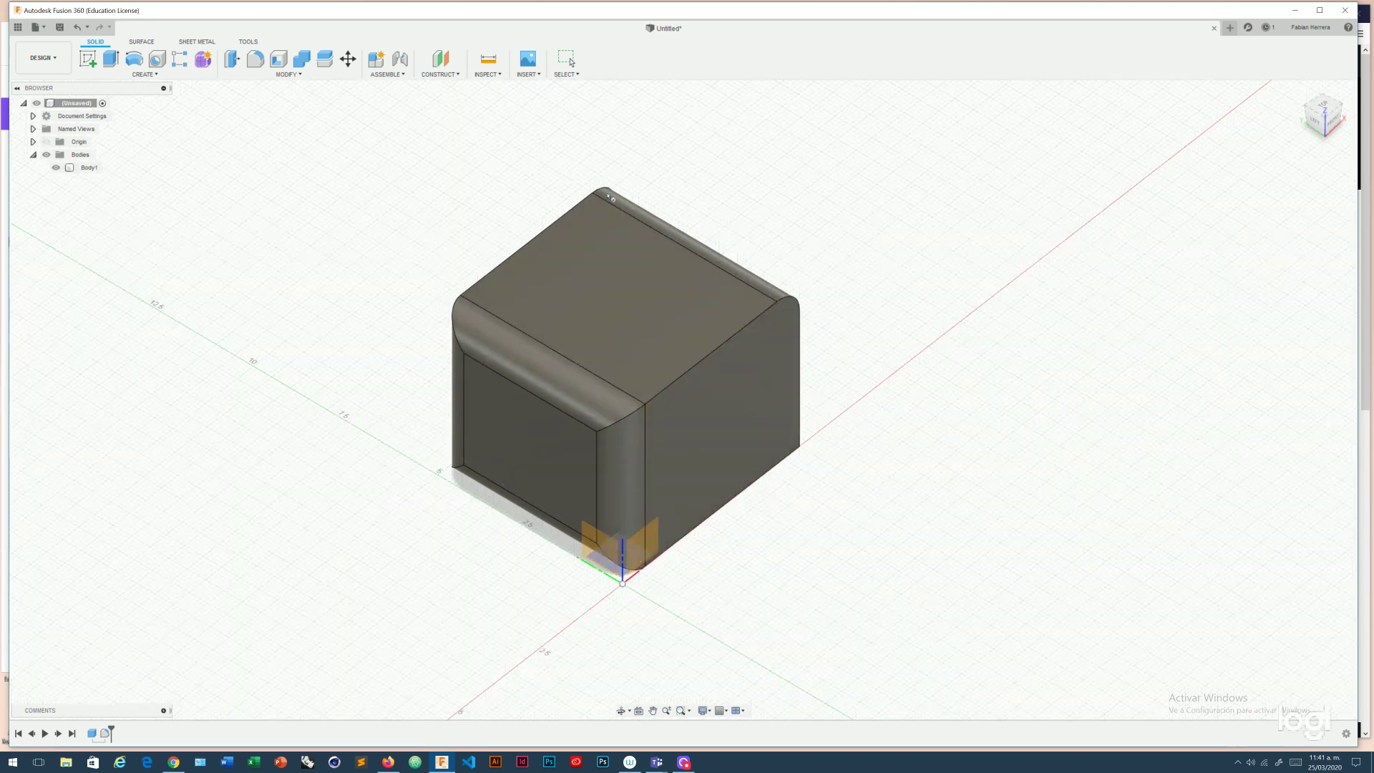
{"action": "middle_click_drag", "start_coordinate": [940, 323], "coordinate": [822, 497], "text": "shift"}
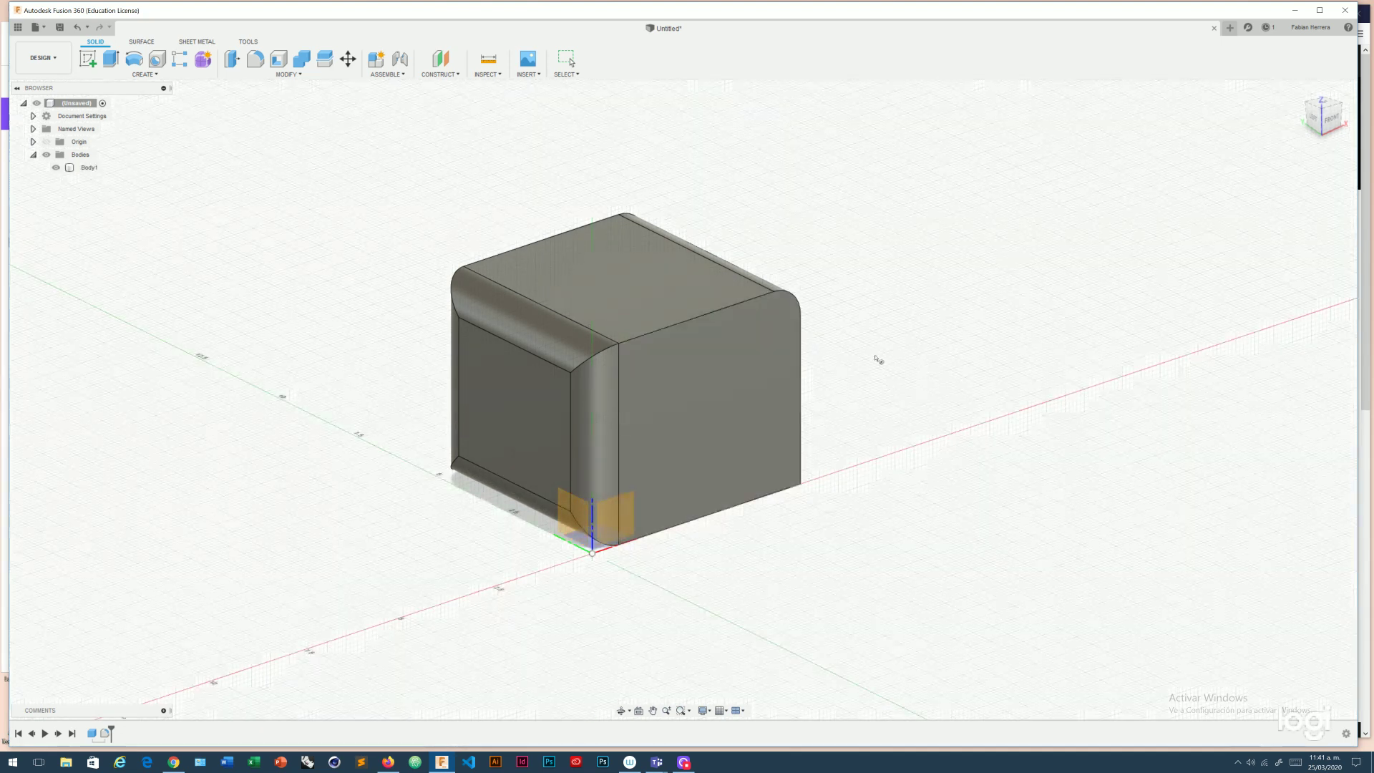
{"action": "middle_click_drag", "start_coordinate": [573, 458], "coordinate": [529, 419], "text": "shift"}
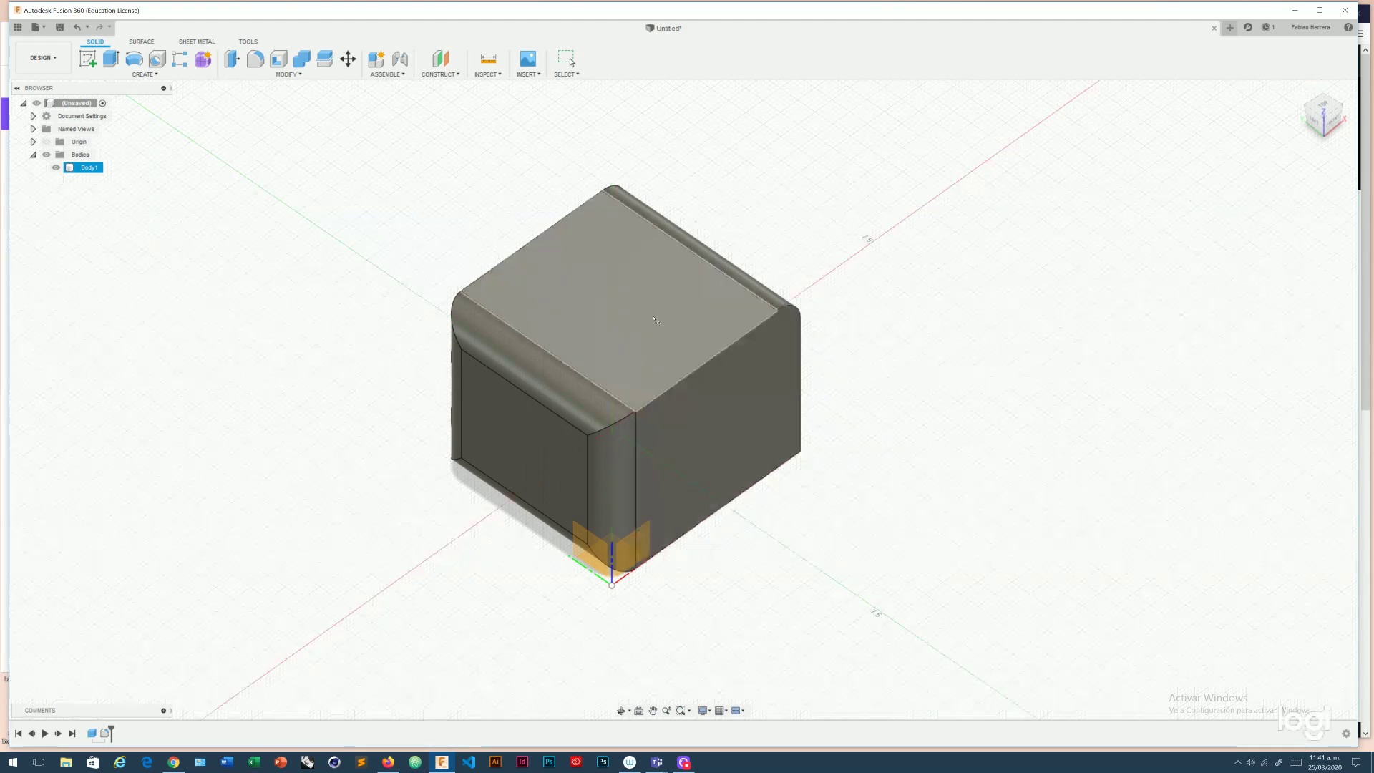
{"action": "left_click", "coordinate": [615, 309]}
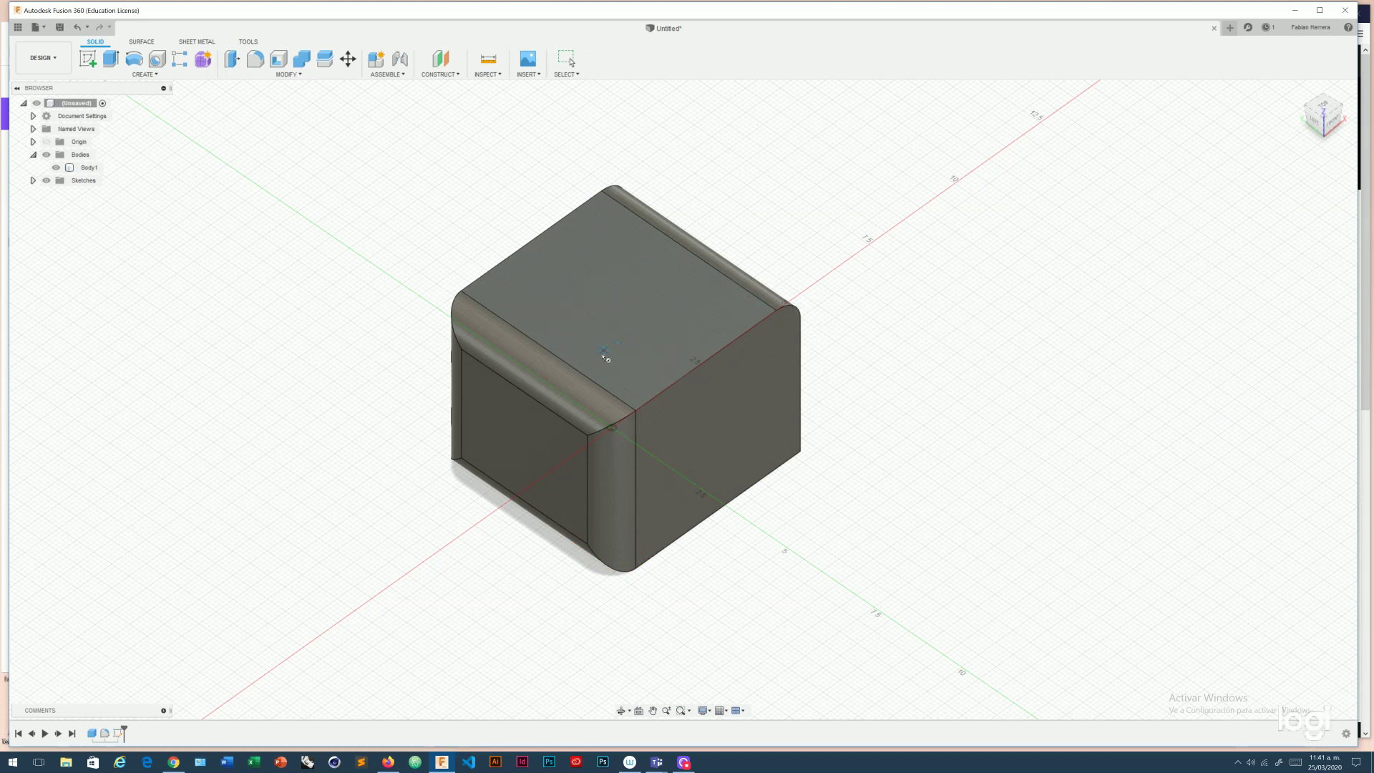
{"action": "scroll", "coordinate": [621, 337], "scroll_direction": "up", "scroll_amount": 3}
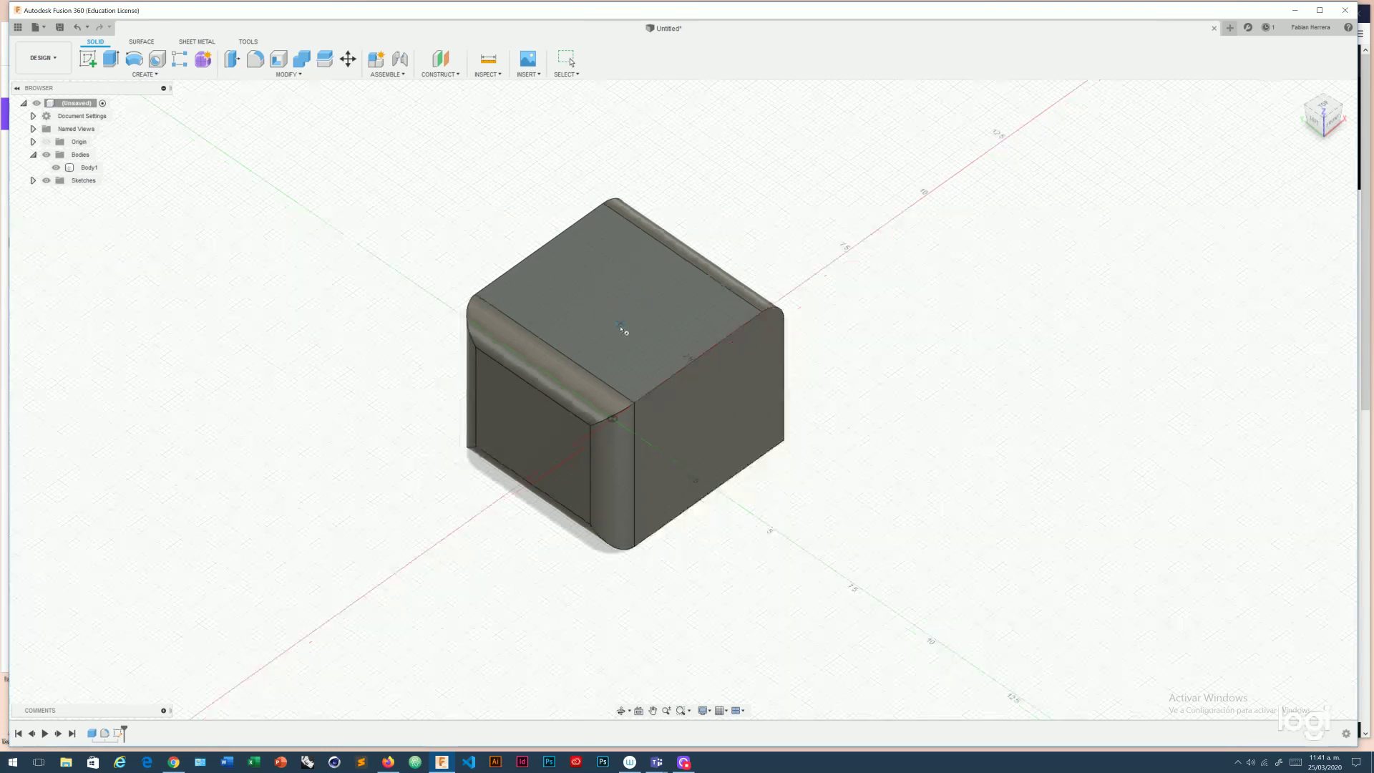
Place a 2.25 mm-diameter, 1.8 mm-tall cylinder on the top face and review its operation options.
{"action": "left_click", "coordinate": [615, 301]}
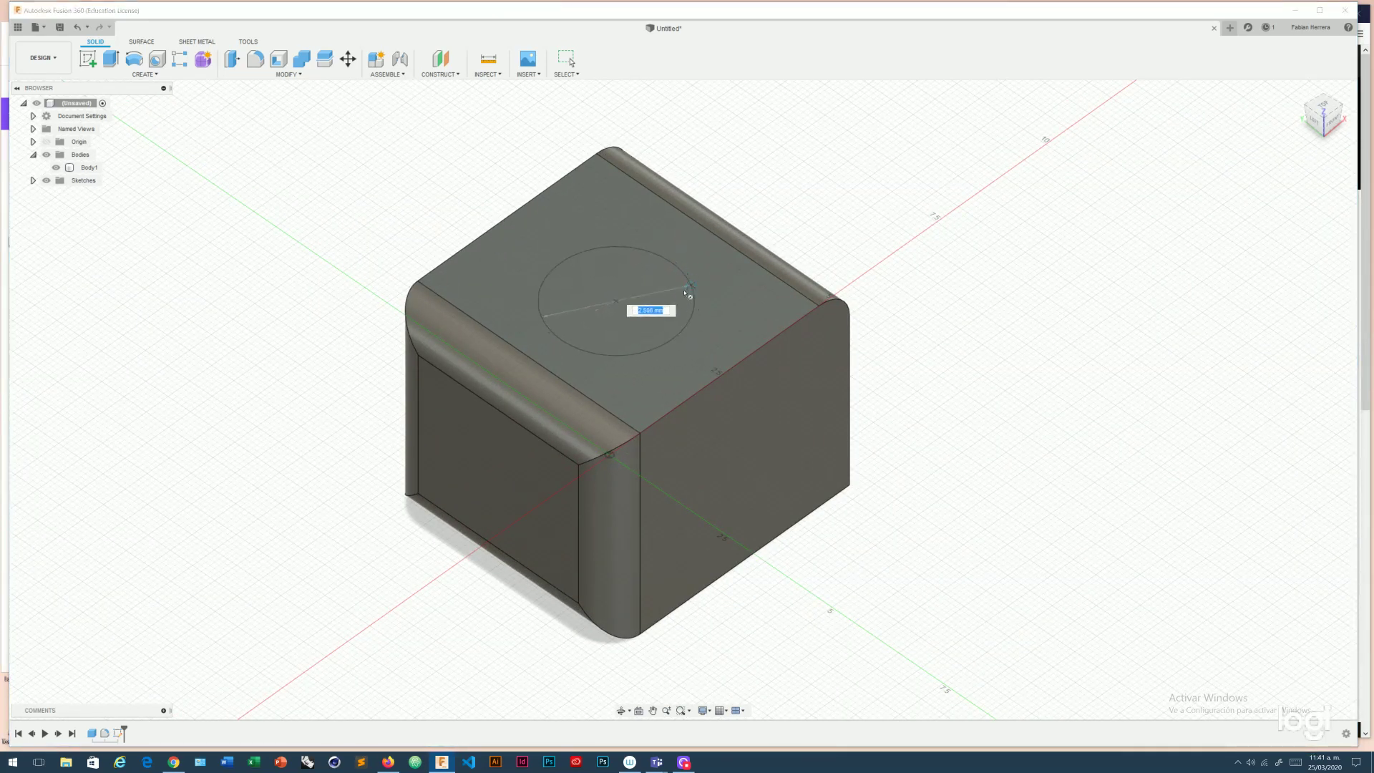
{"action": "left_click", "coordinate": [689, 300]}
{"action": "type", "text": "1.8"}
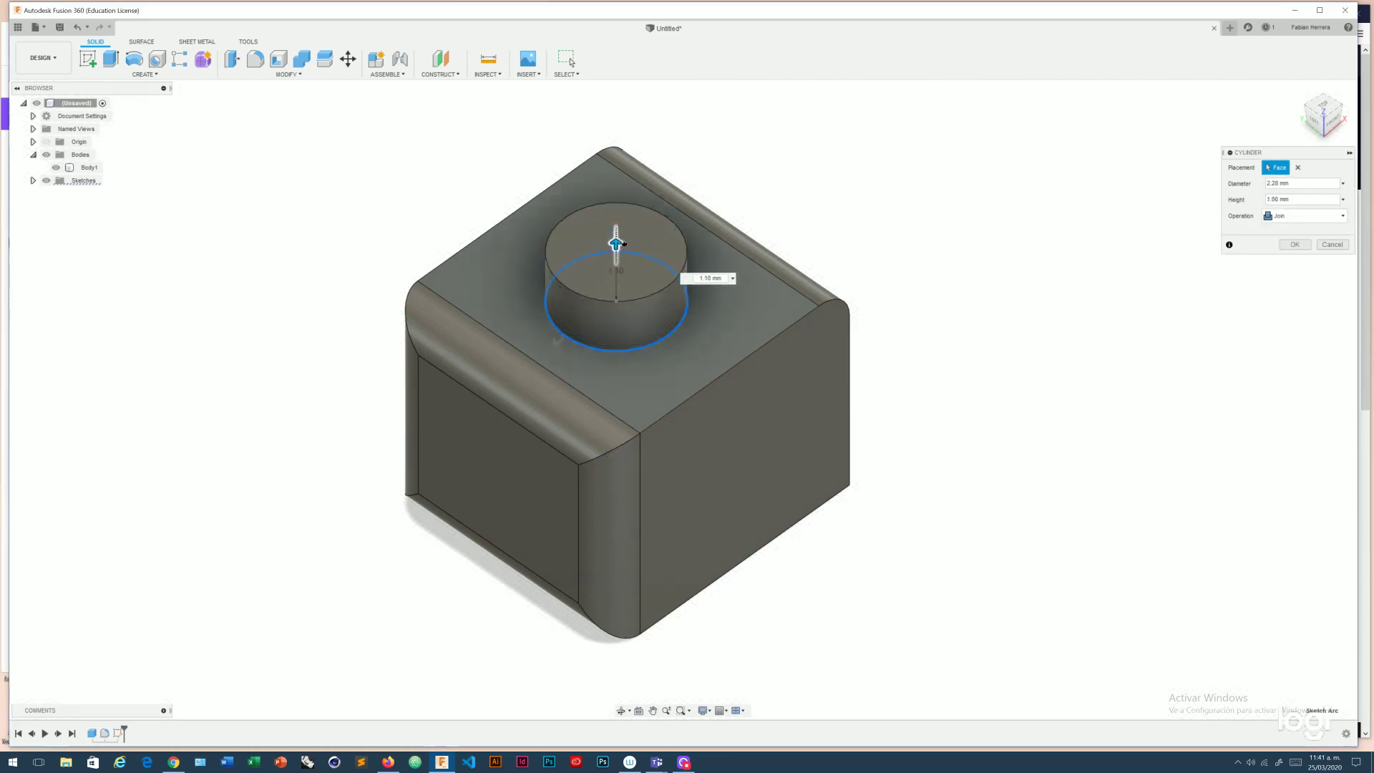
{"action": "key", "text": "Return"}
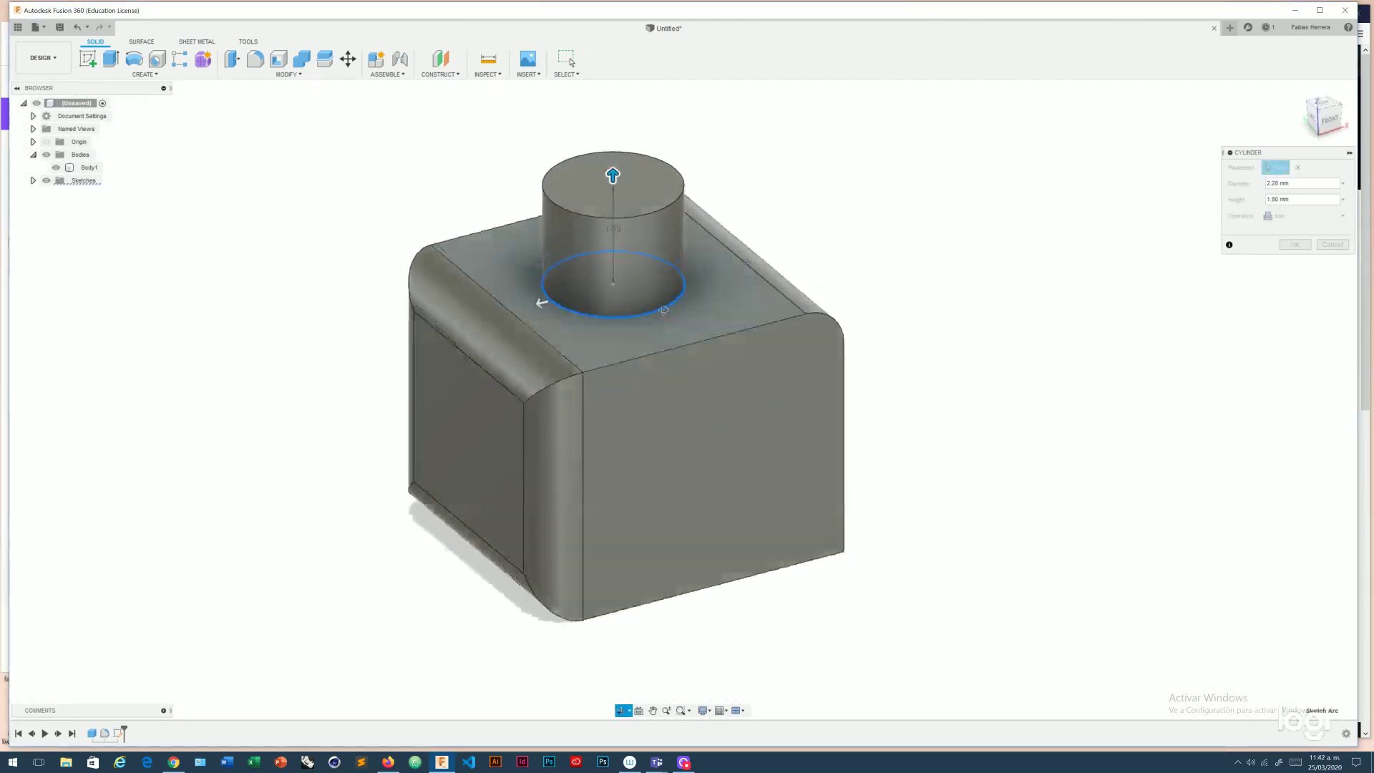
{"action": "middle_click_drag", "start_coordinate": [661, 308], "coordinate": [687, 306], "text": "shift"}
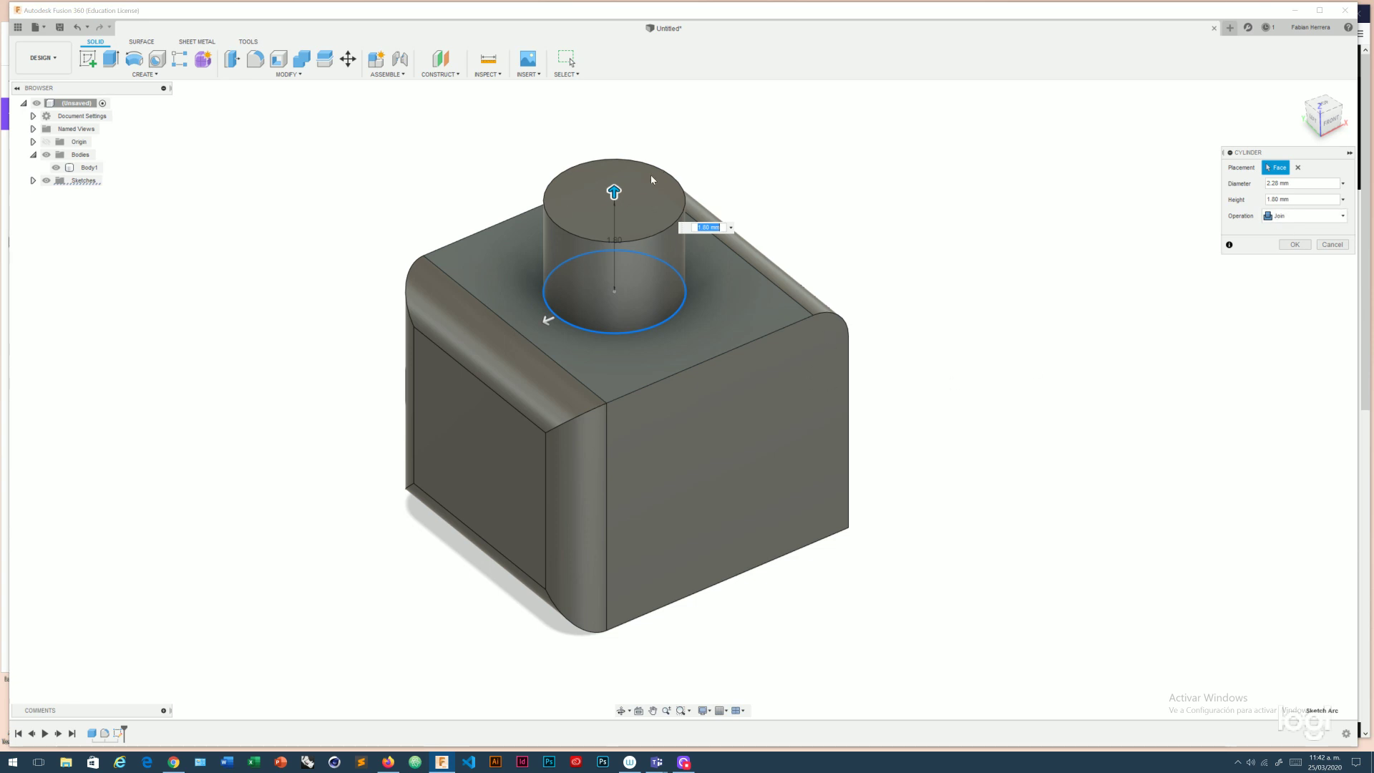
{"action": "left_click", "coordinate": [1304, 217]}
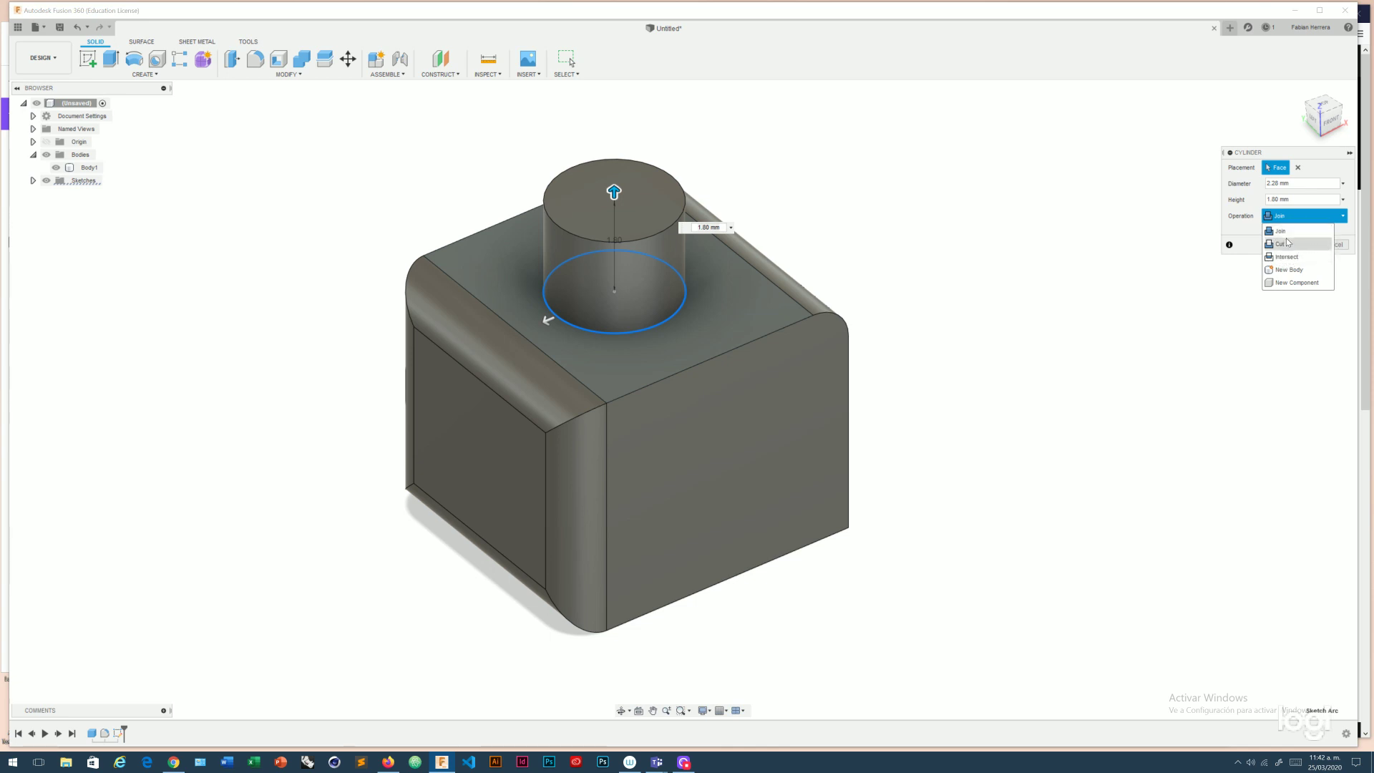
Try Cut, then make the cylinder a New Body 1.70 mm tall and commit the stud.
{"action": "left_click", "coordinate": [1285, 244]}
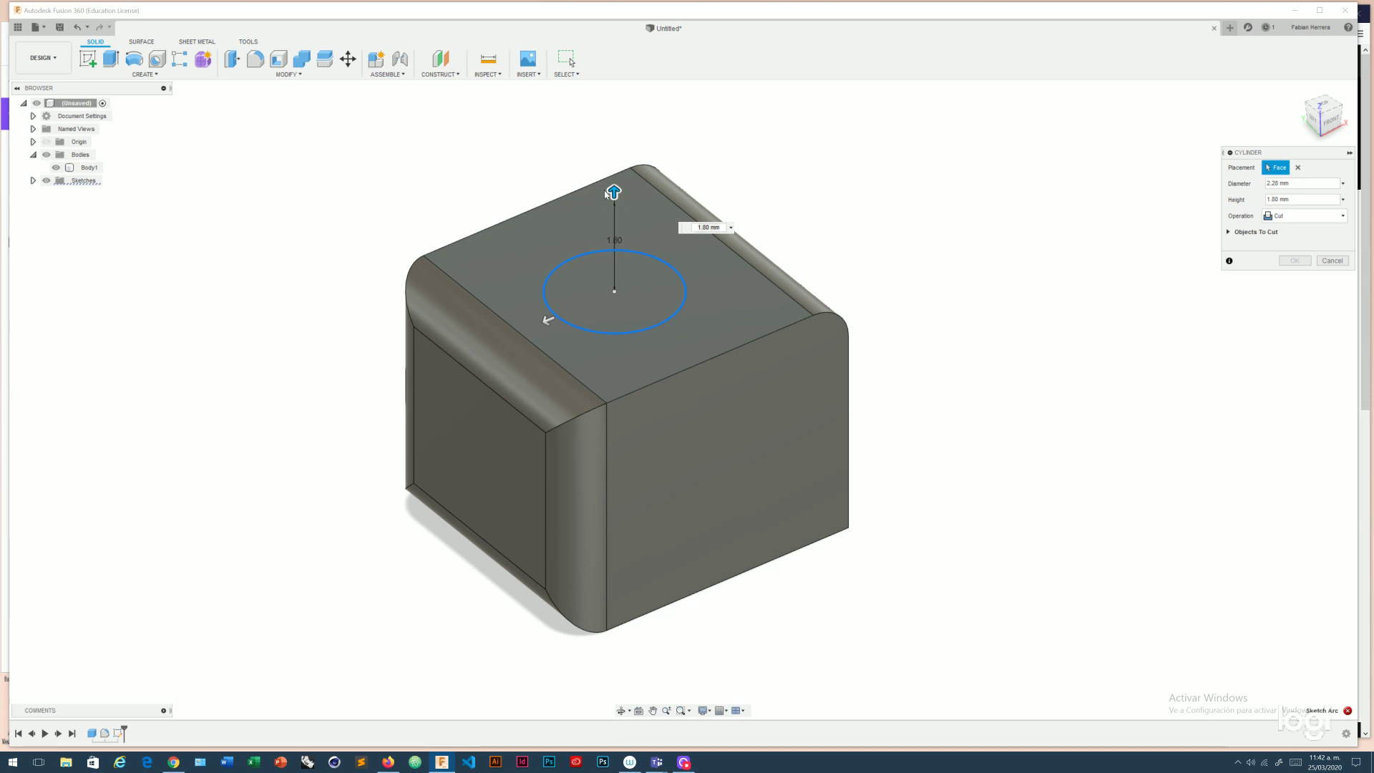
{"action": "mouse_move", "coordinate": [613, 193]}
{"action": "left_mouse_down"}
{"action": "mouse_move", "coordinate": [614, 487]}
{"action": "mouse_move", "coordinate": [614, 202]}
{"action": "left_mouse_up"}
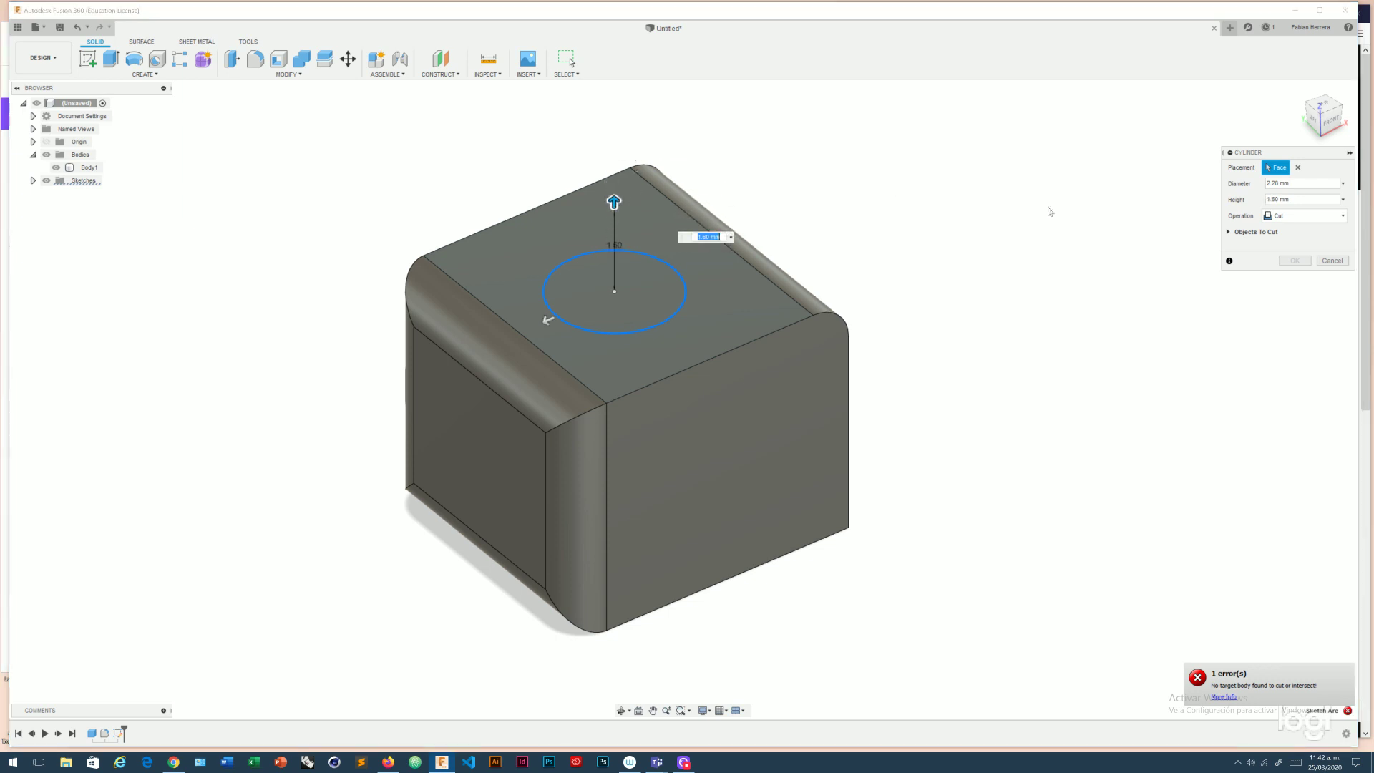
{"action": "left_click", "coordinate": [1306, 215]}
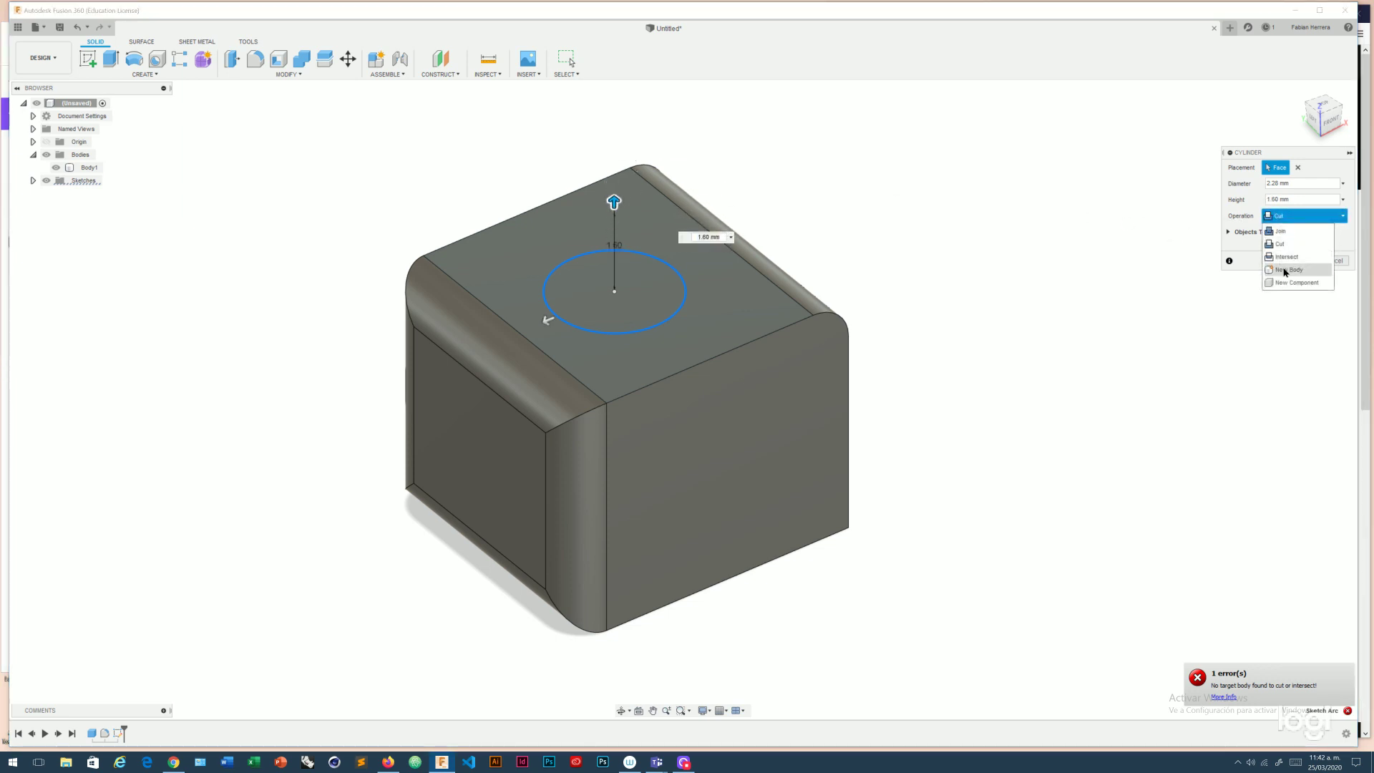
{"action": "left_click", "coordinate": [1284, 270]}
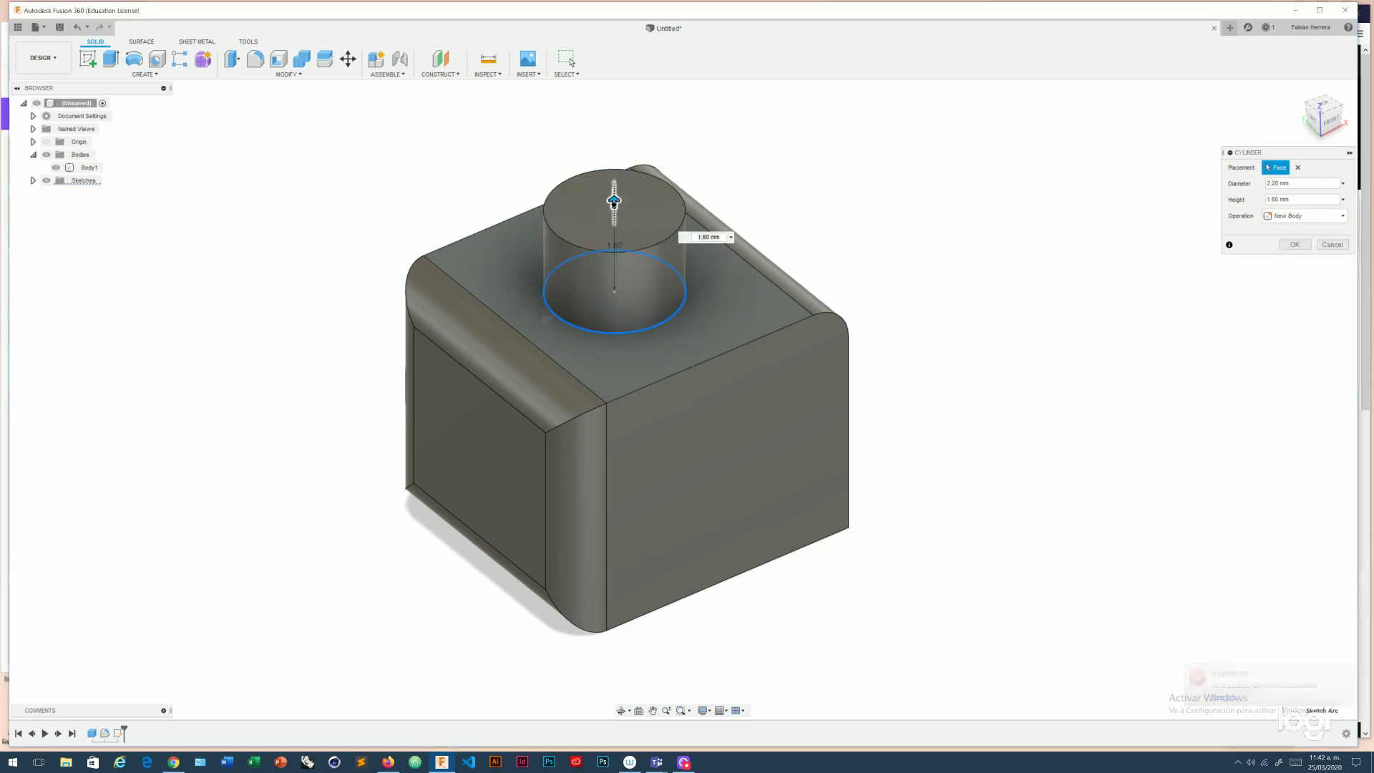
{"action": "left_click_drag", "start_coordinate": [614, 203], "coordinate": [614, 197]}
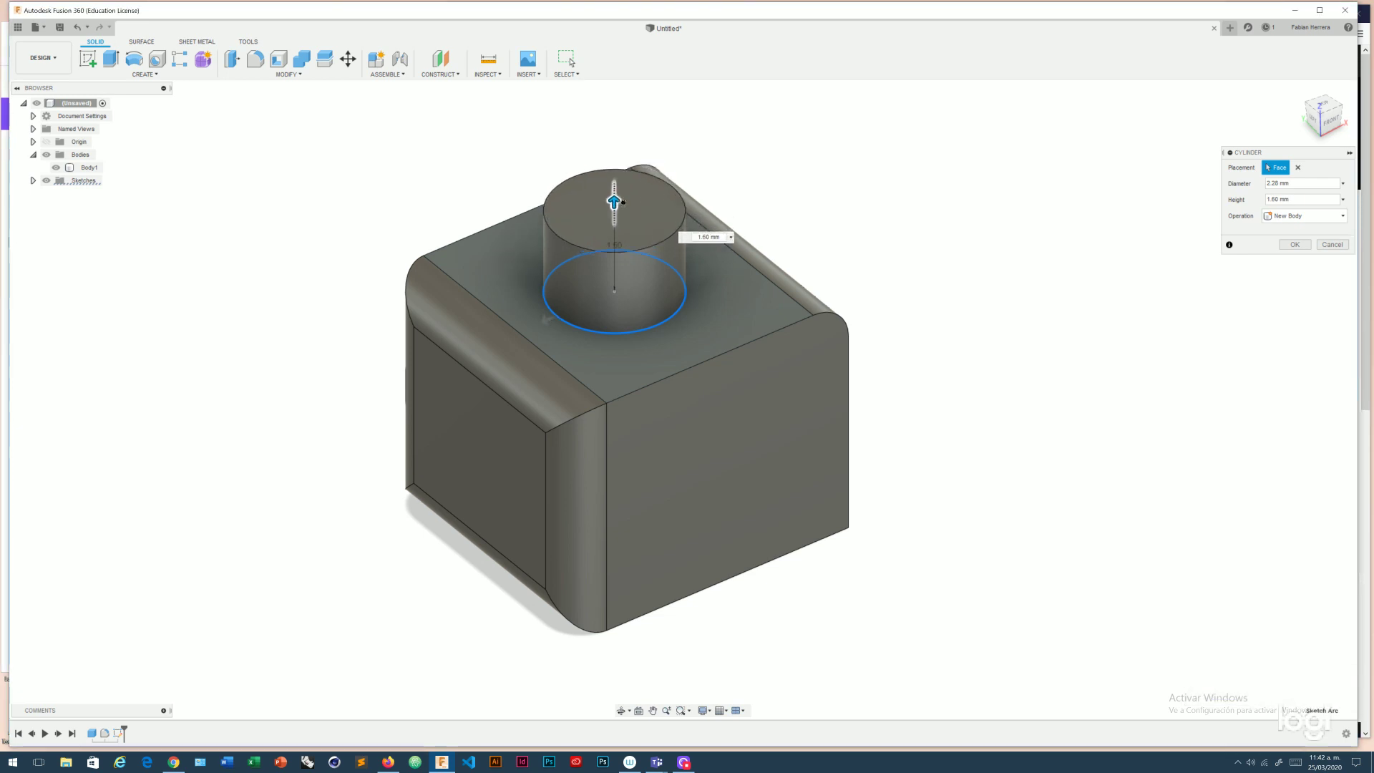
{"action": "left_click", "coordinate": [1295, 245]}
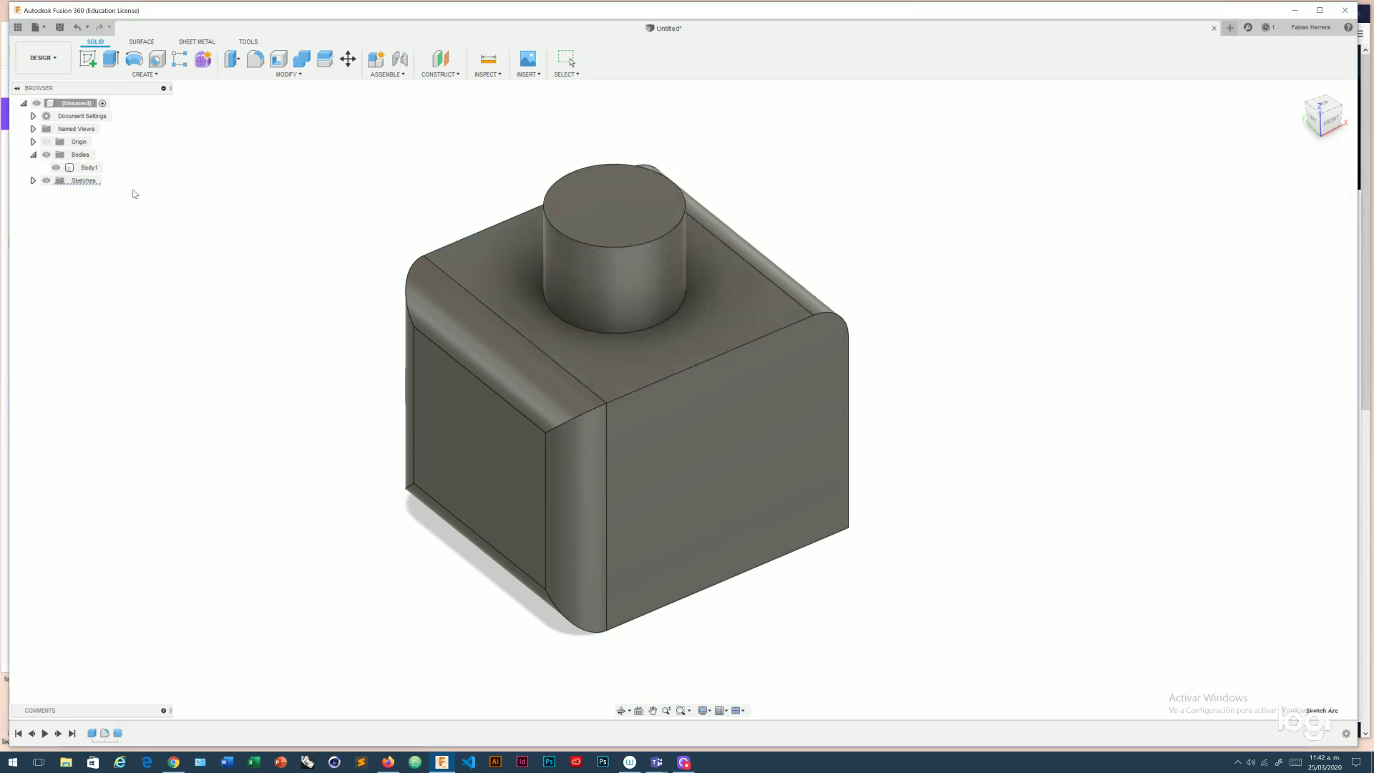
{"action": "left_click", "coordinate": [93, 184]}
{"action": "left_click", "coordinate": [88, 168]}
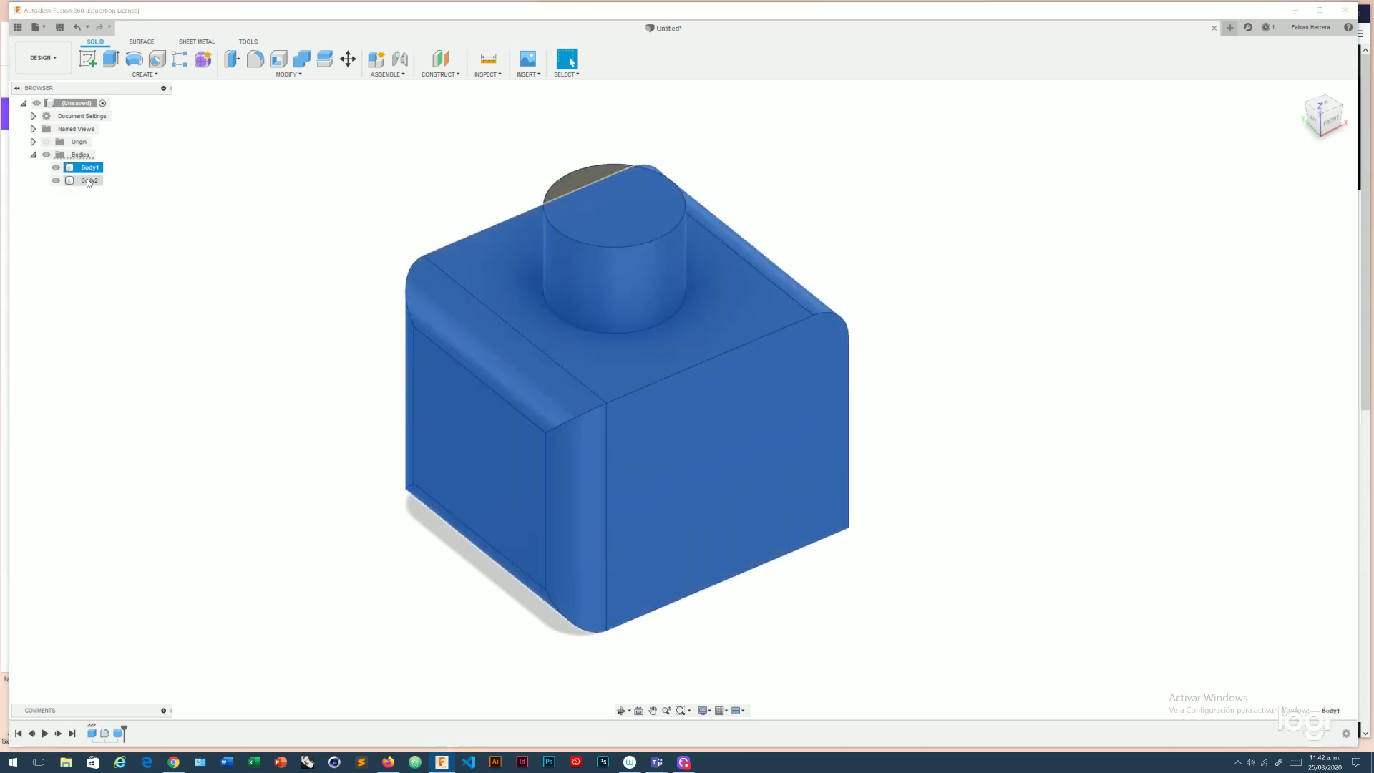
{"action": "left_click", "coordinate": [88, 183]}
{"action": "left_click", "coordinate": [56, 180]}
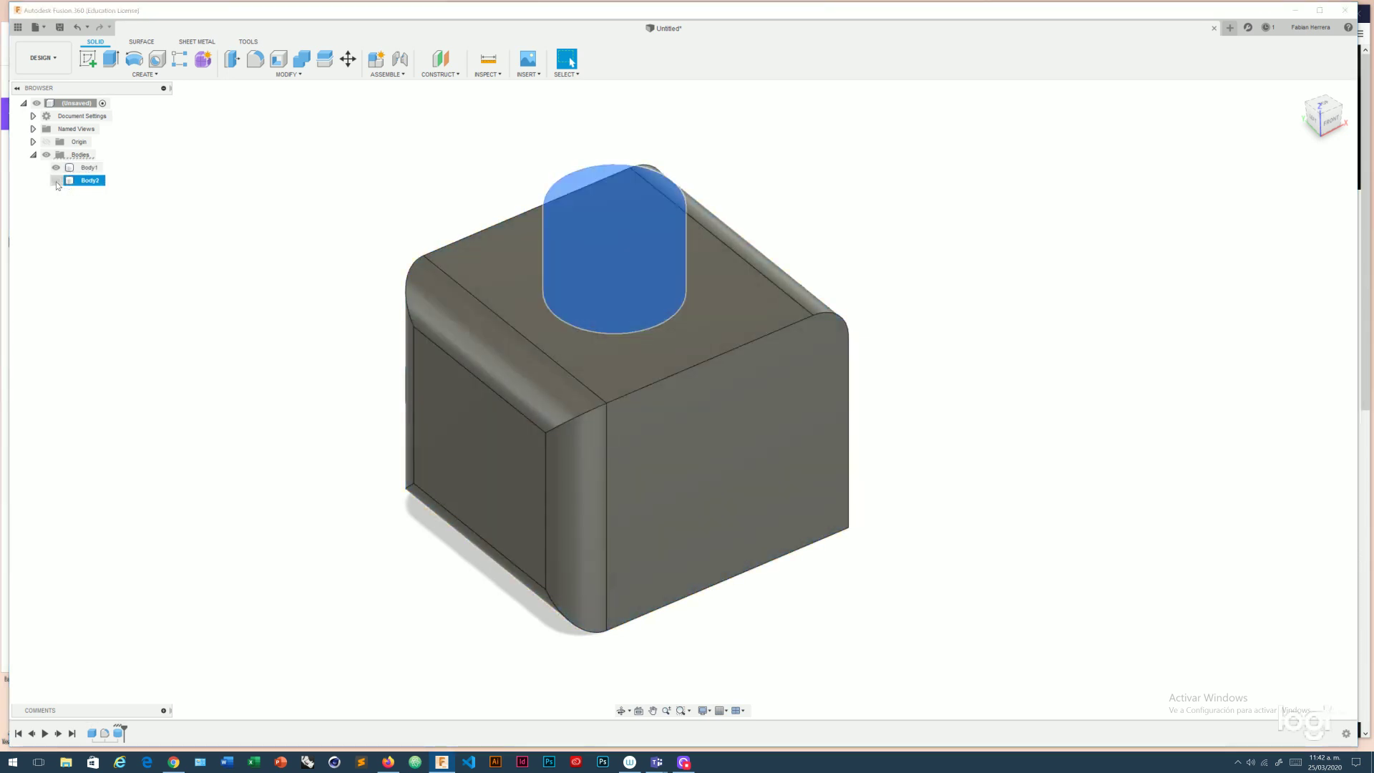
{"action": "left_click", "coordinate": [56, 180]}
{"action": "left_click", "coordinate": [135, 270]}
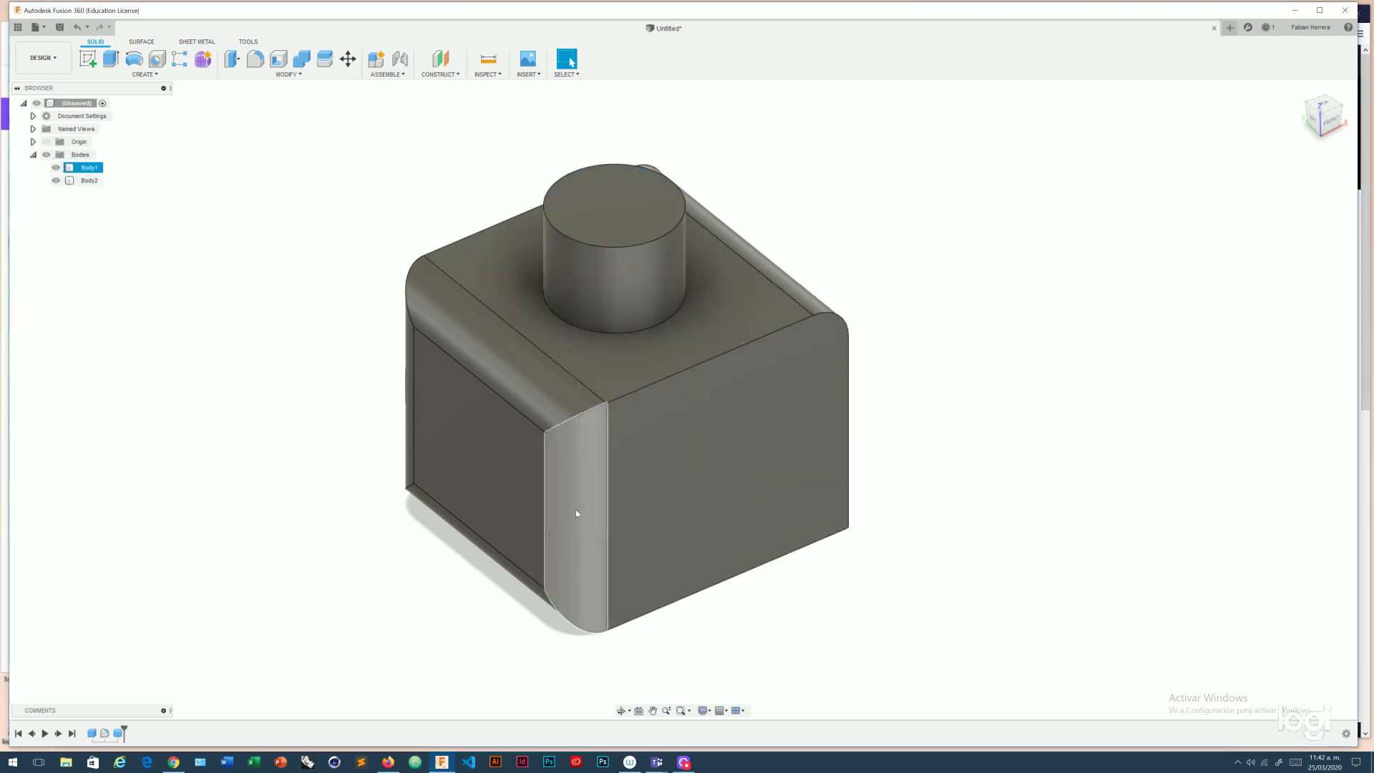
{"action": "mouse_move", "coordinate": [788, 398]}
{"action": "middle_mouse_down", "text": "shift"}
{"action": "mouse_move", "coordinate": [751, 391]}
{"action": "mouse_move", "coordinate": [776, 383]}
{"action": "middle_mouse_up", "text": "shift"}
{"action": "key", "text": "Escape"}
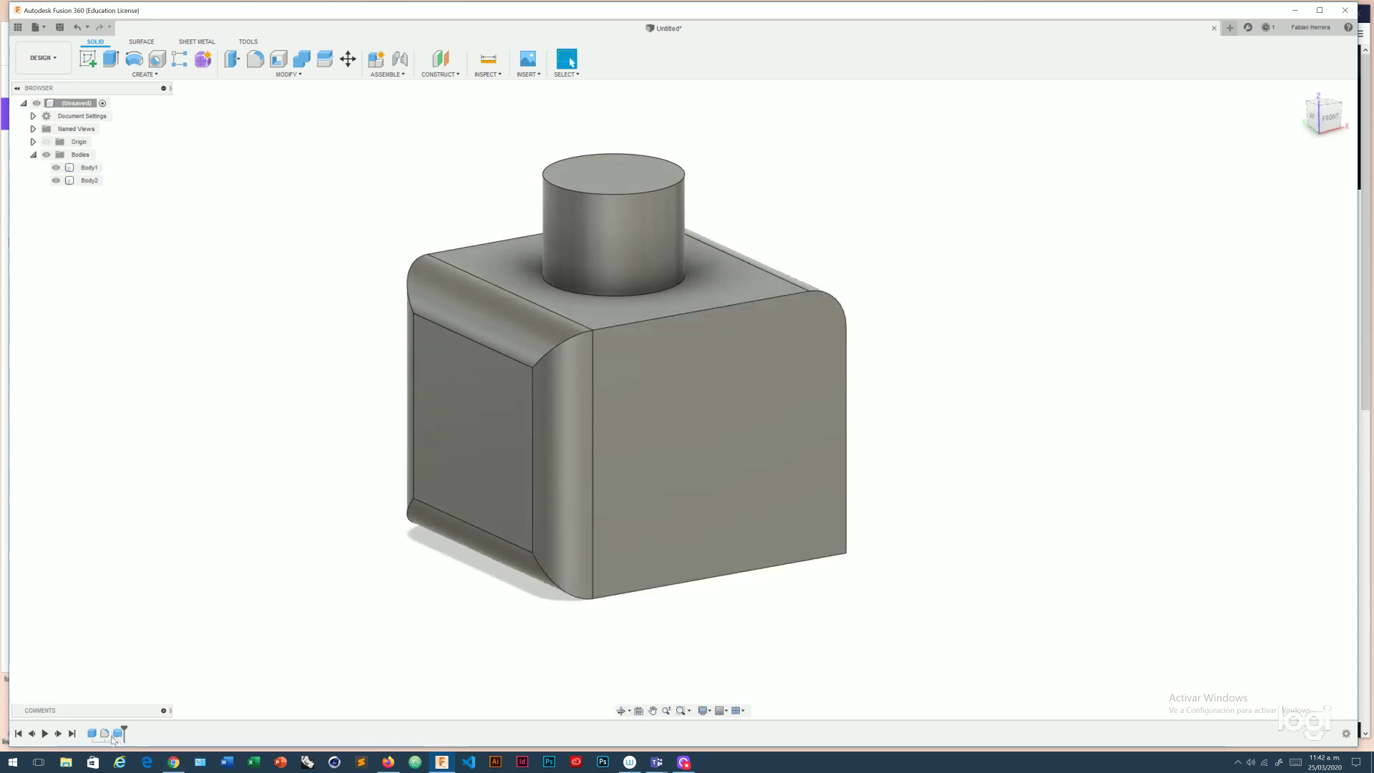
{"action": "left_click", "coordinate": [118, 735]}
{"action": "left_click", "coordinate": [93, 733]}
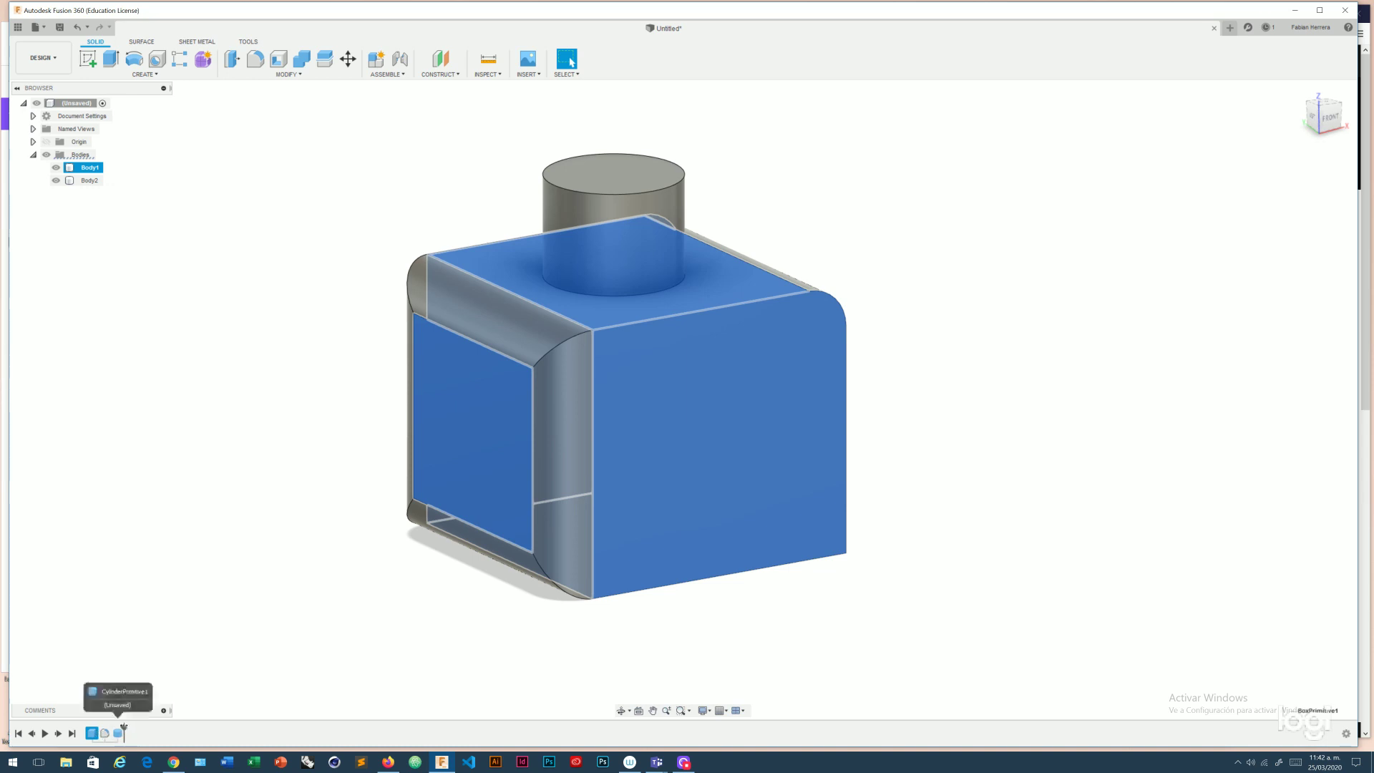
{"action": "left_click_drag", "start_coordinate": [114, 720], "coordinate": [94, 725]}
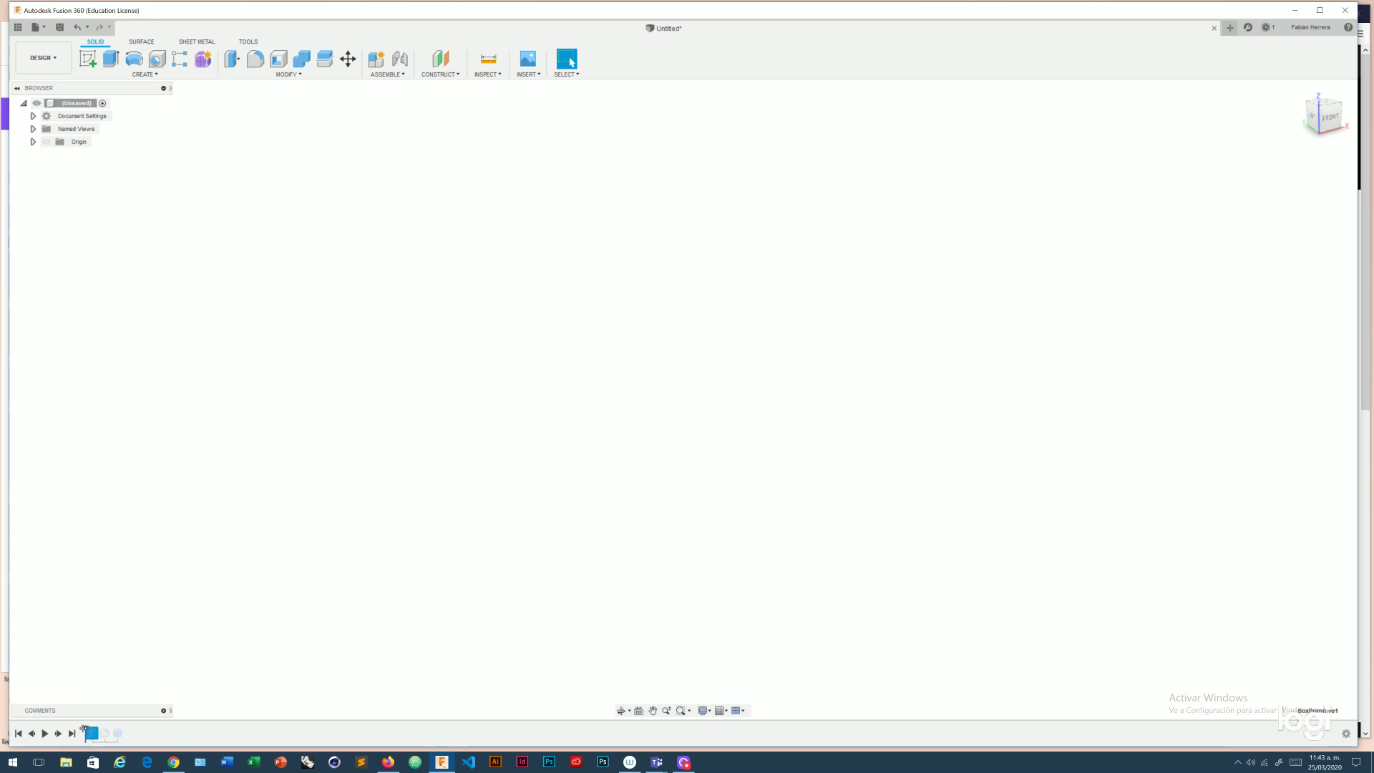
{"action": "left_click_drag", "start_coordinate": [85, 728], "coordinate": [123, 726]}
{"action": "middle_click_drag", "start_coordinate": [649, 402], "coordinate": [640, 399], "text": "shift"}
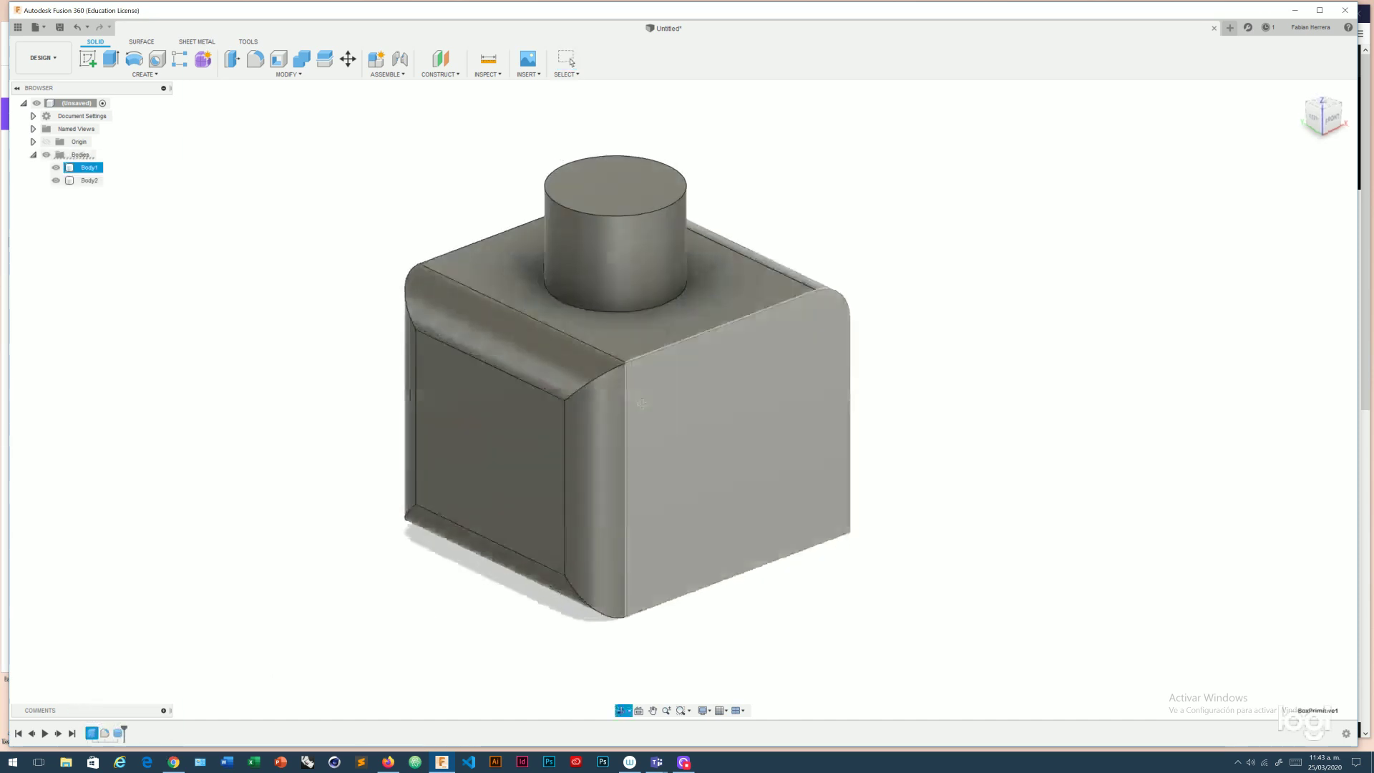
{"action": "key", "text": "Escape"}
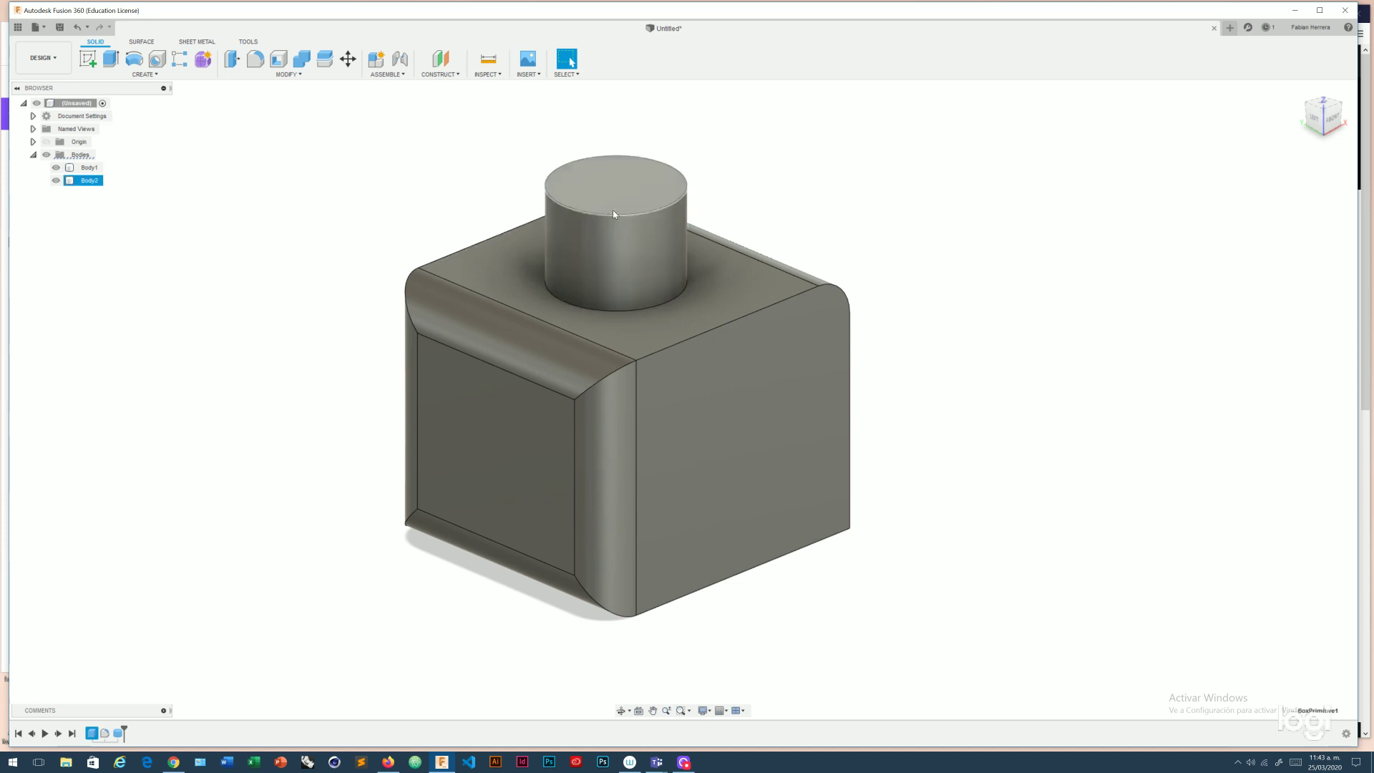
Edit the cylinder feature to a 2.70 mm diameter and 0.90 mm height.
{"action": "left_click", "coordinate": [120, 734]}
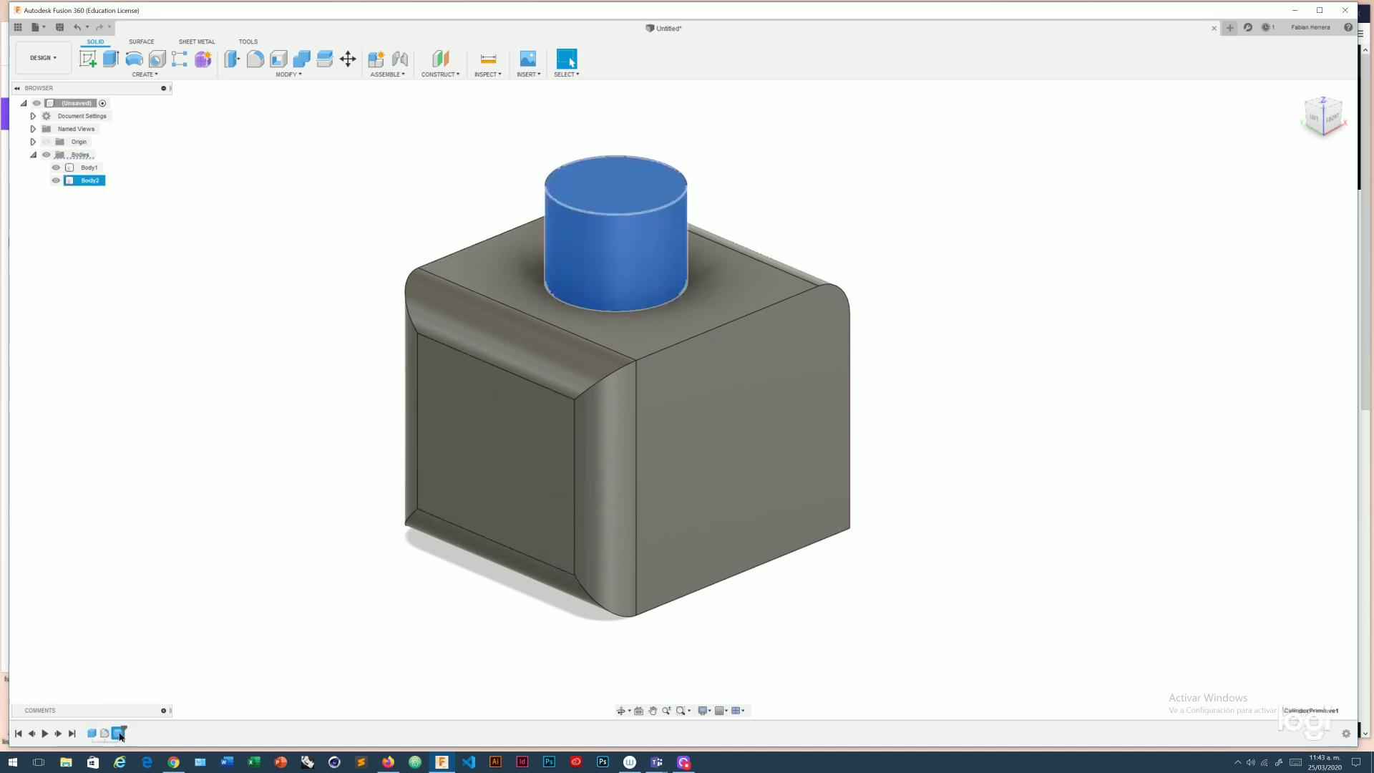
{"action": "right_click", "coordinate": [120, 735]}
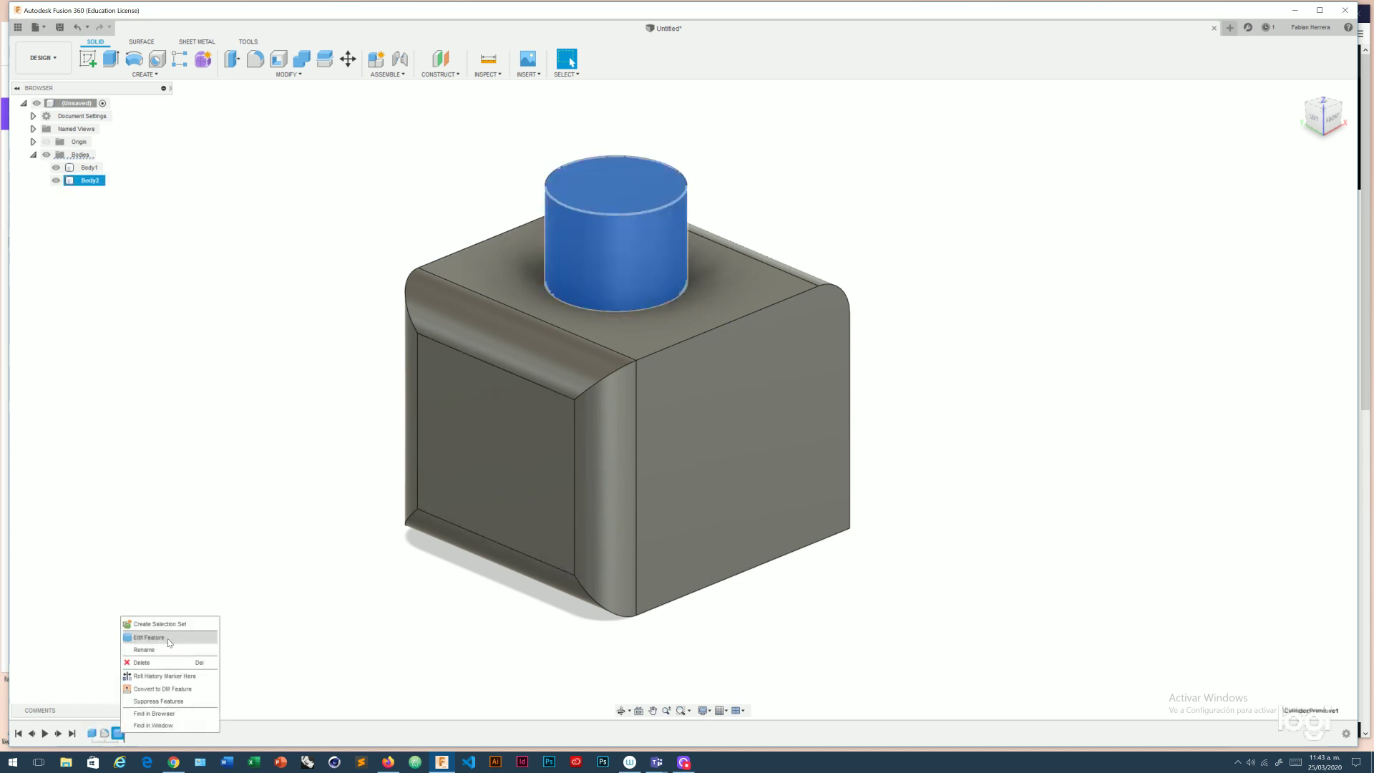
{"action": "left_click", "coordinate": [149, 638]}
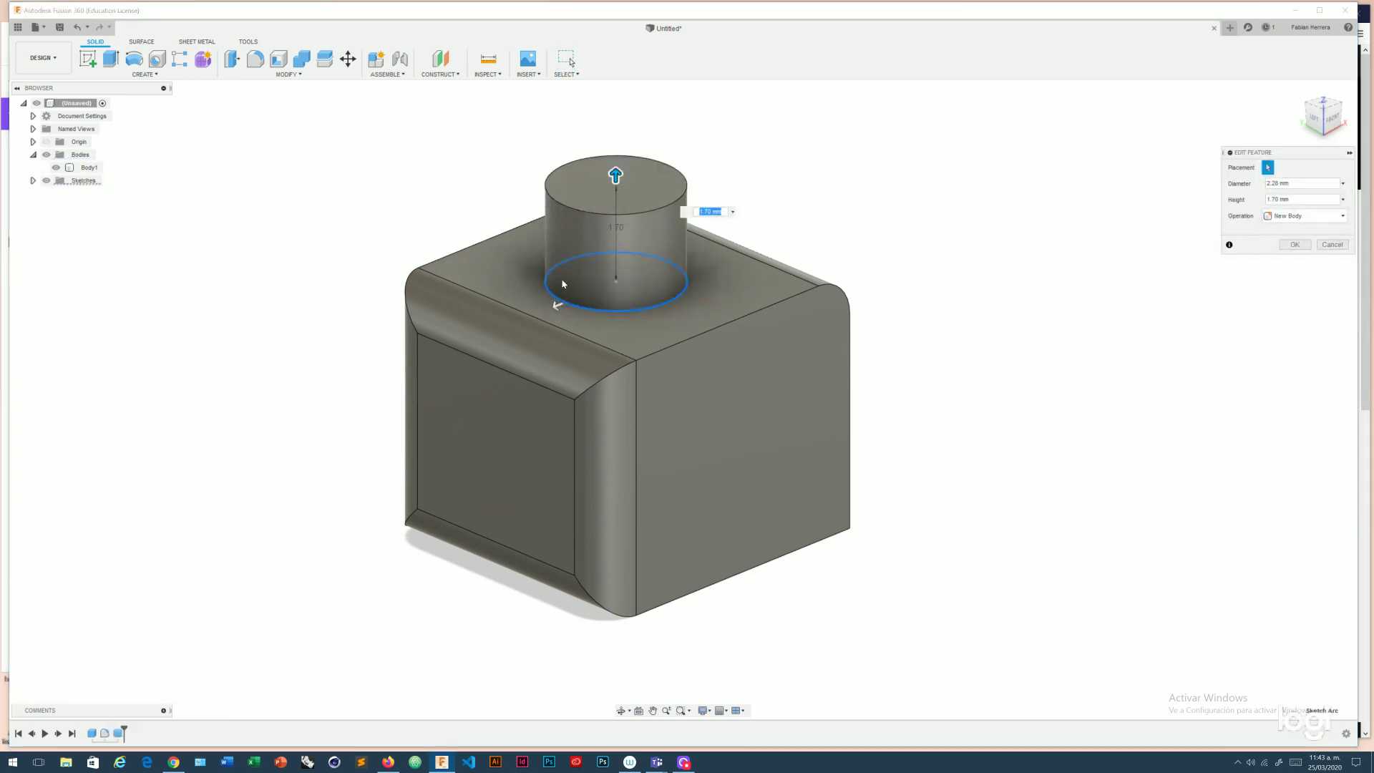
{"action": "left_click_drag", "start_coordinate": [558, 306], "coordinate": [548, 309]}
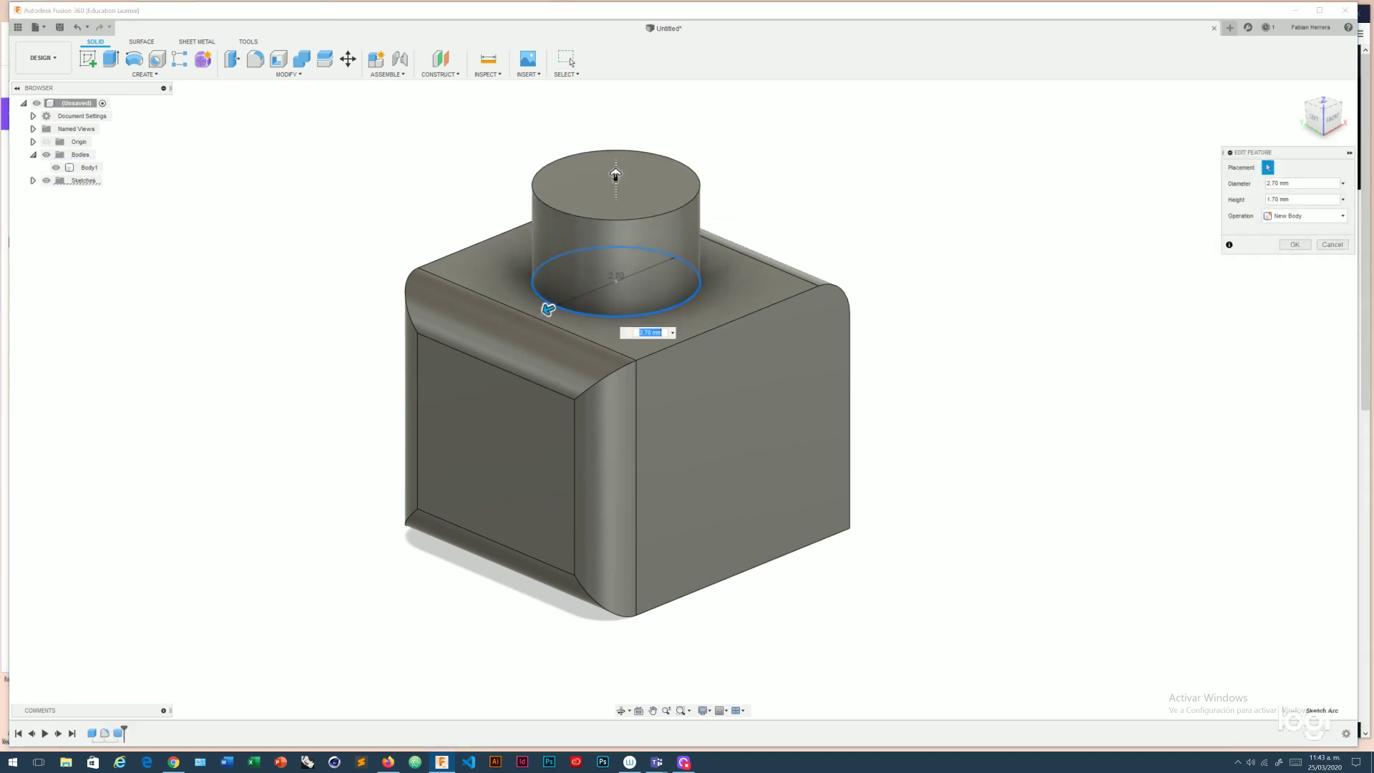
{"action": "left_click_drag", "start_coordinate": [615, 174], "coordinate": [594, 223]}
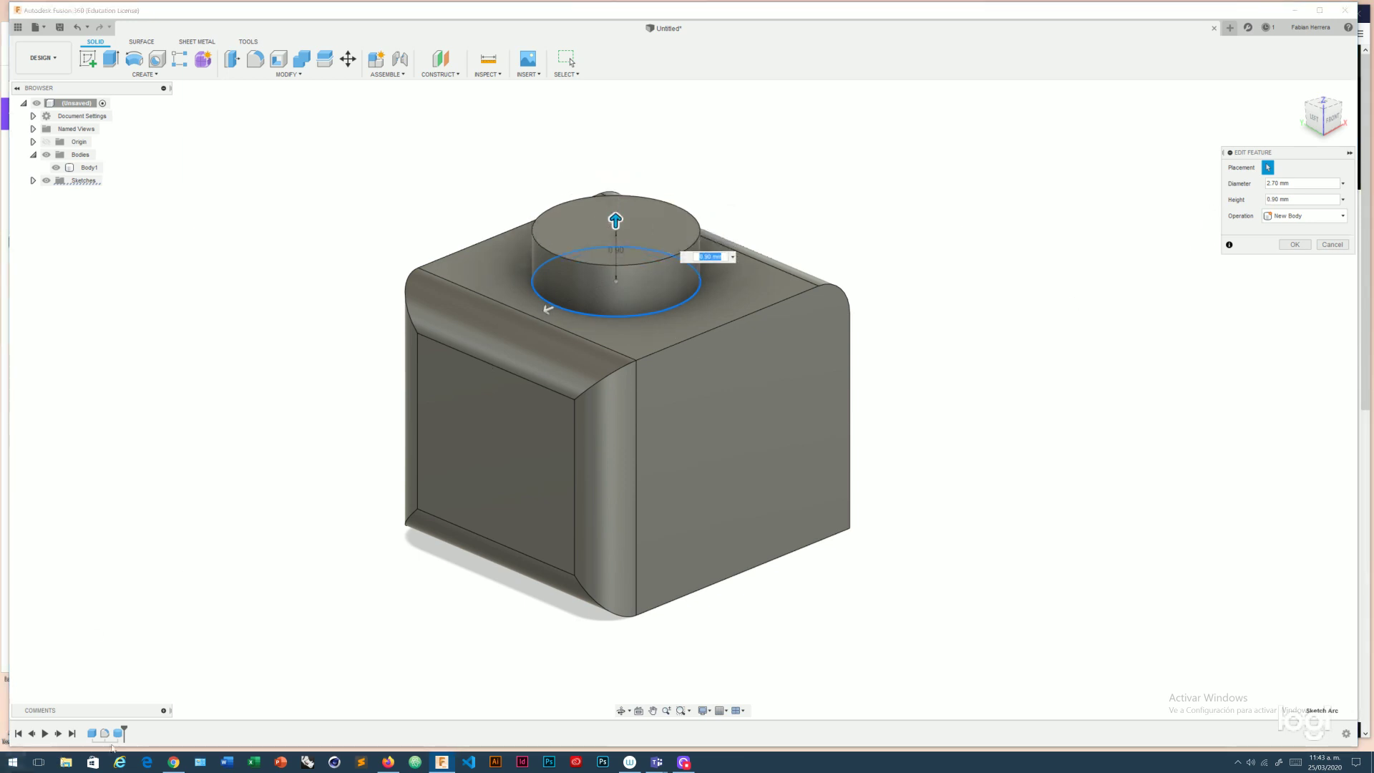
{"action": "left_click", "coordinate": [1296, 246]}
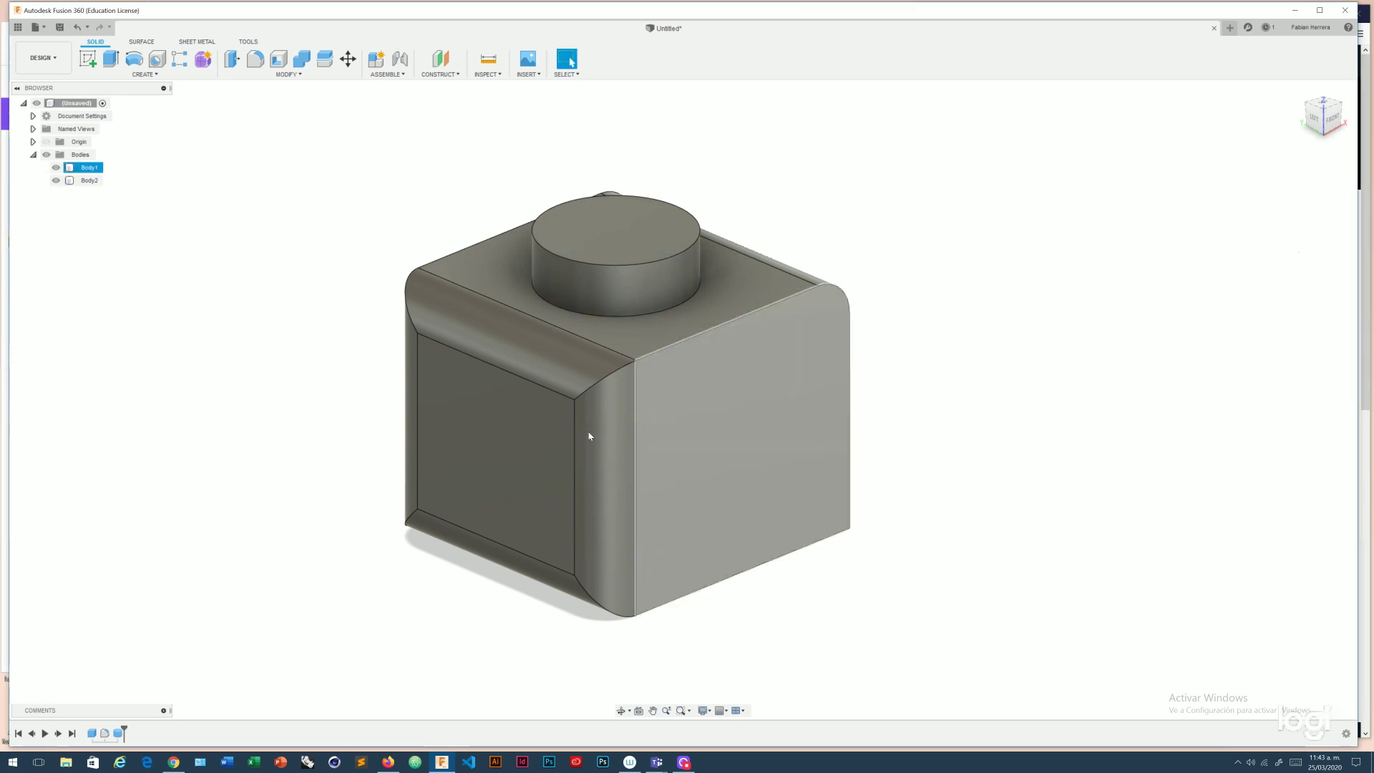
{"action": "middle_click_drag", "start_coordinate": [641, 259], "coordinate": [226, 618], "text": "shift"}
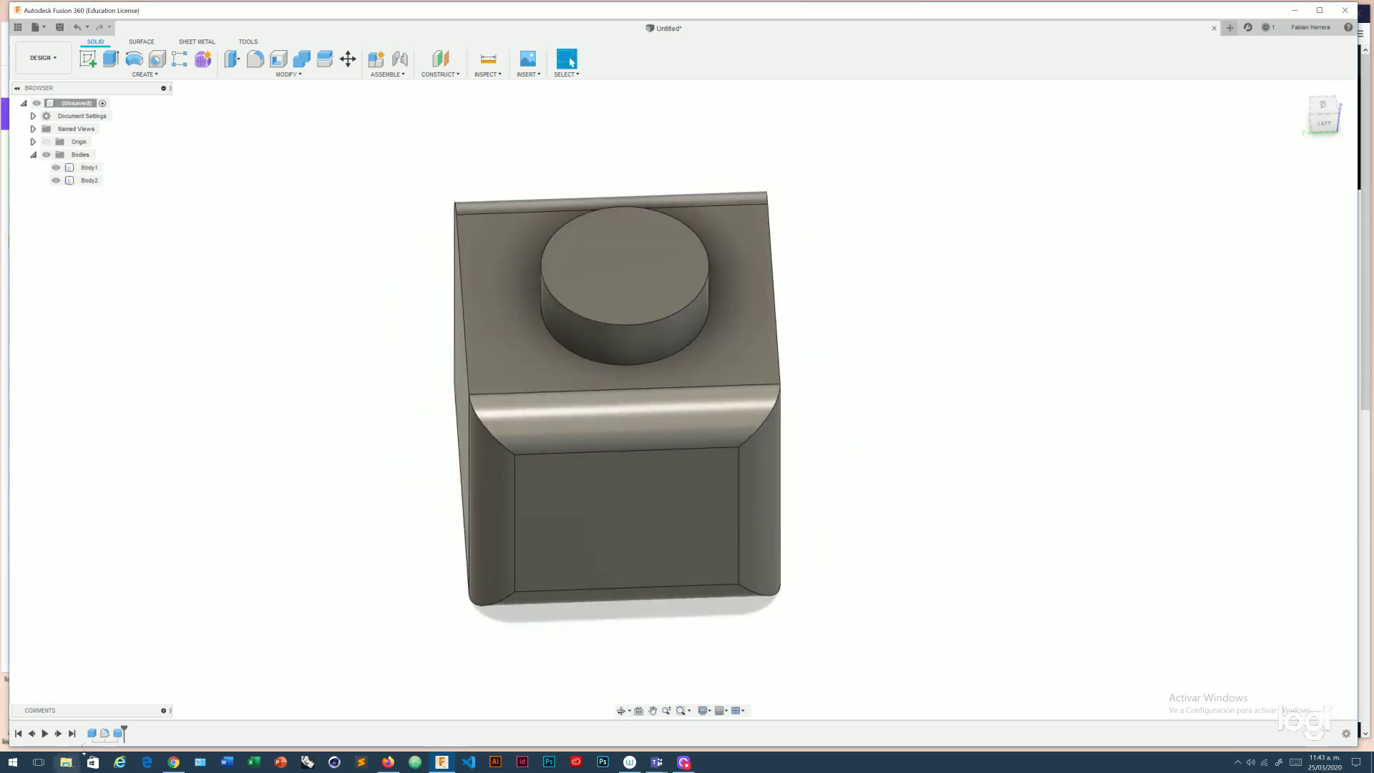
Edit the box feature to lengthen the block to 6.80 mm.
{"action": "left_click", "coordinate": [91, 734]}
{"action": "right_click", "coordinate": [92, 733]}
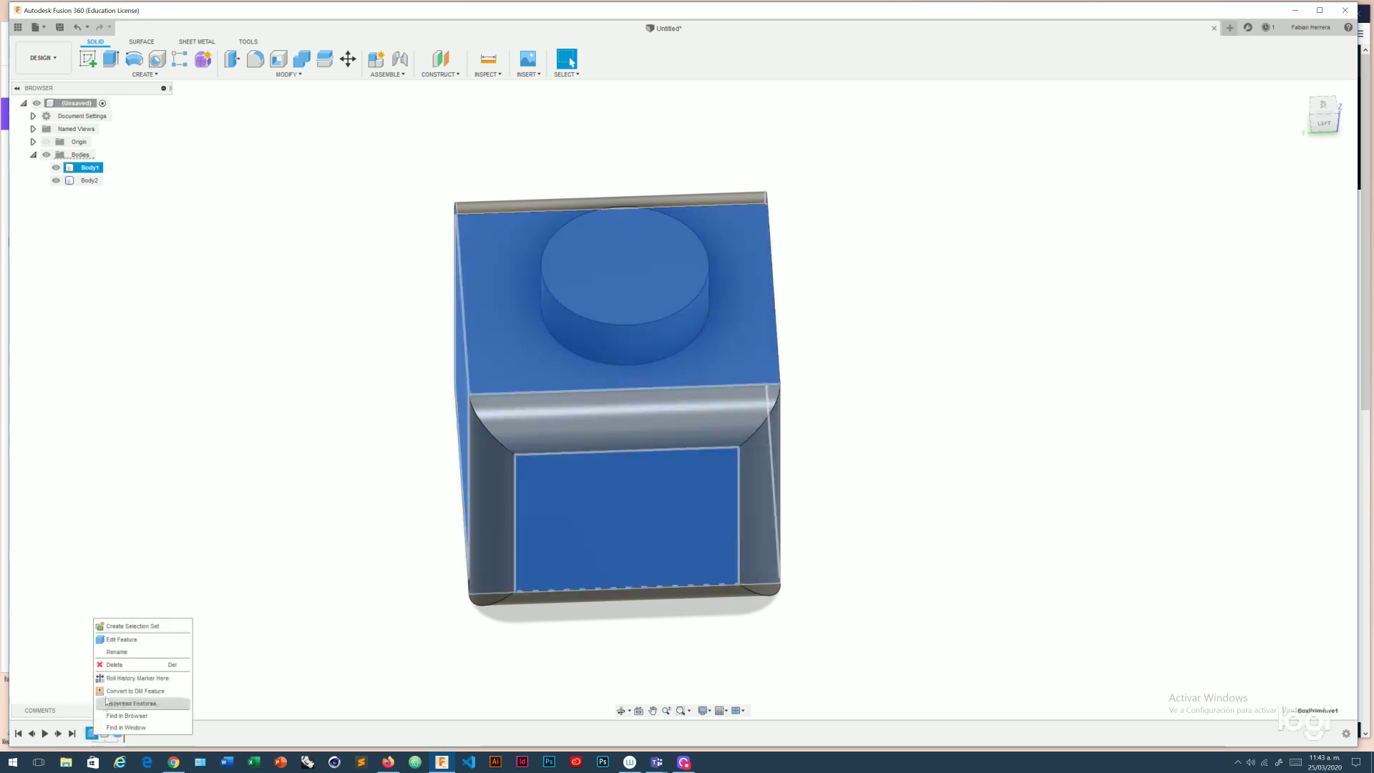
{"action": "left_click", "coordinate": [141, 639]}
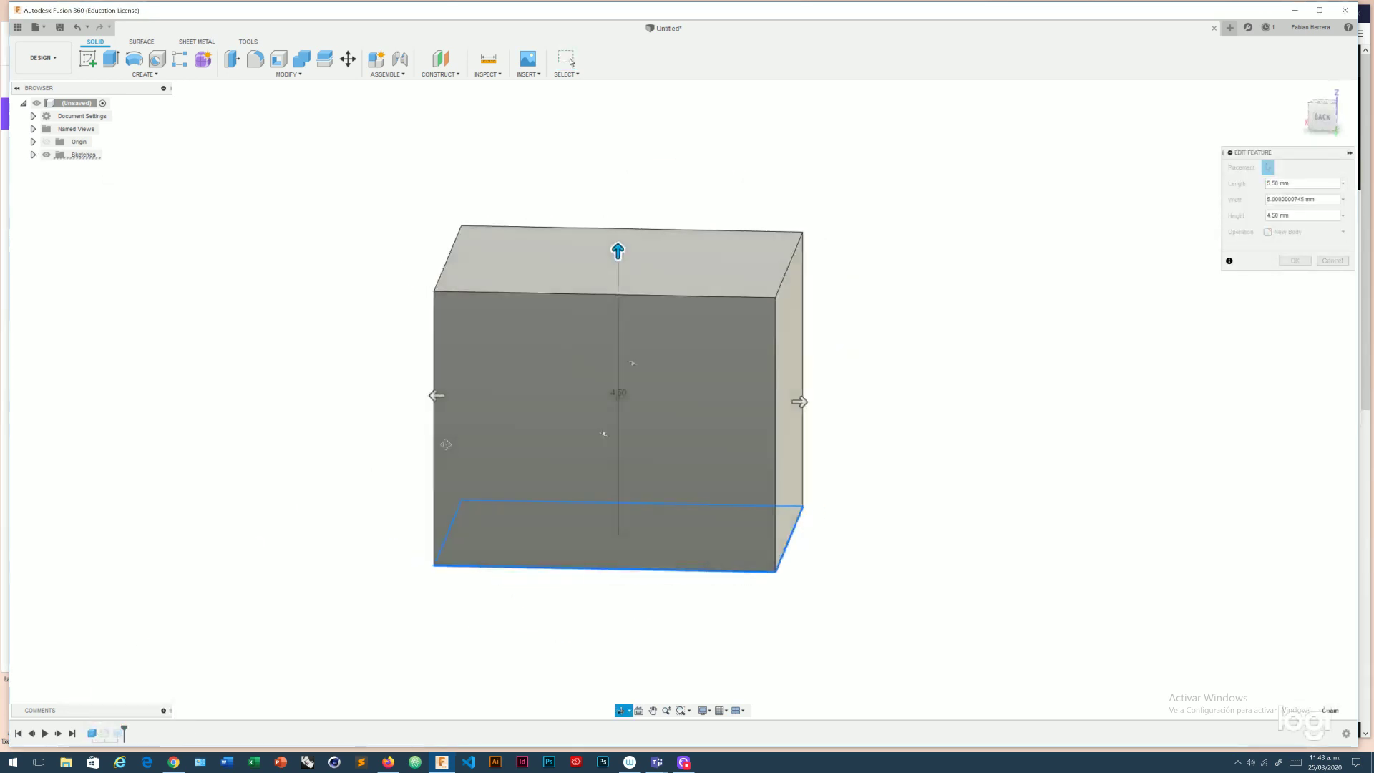
{"action": "left_click_drag", "start_coordinate": [785, 422], "coordinate": [848, 430]}
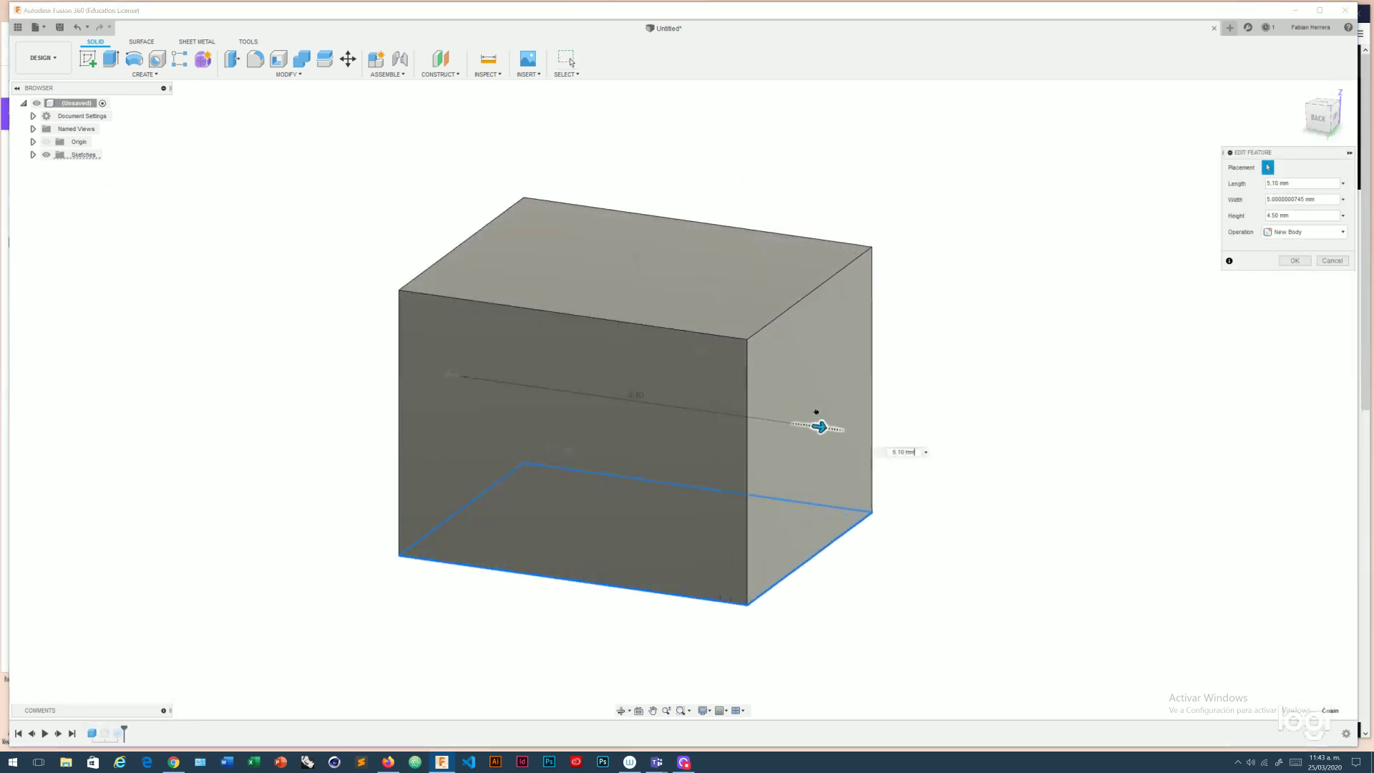
{"action": "left_click", "coordinate": [1295, 261]}
Review the top and front faces, selecting and then deselecting the stud body.
{"action": "mouse_move", "coordinate": [869, 390]}
{"action": "middle_mouse_down", "text": "shift"}
{"action": "mouse_move", "coordinate": [803, 423]}
{"action": "mouse_move", "coordinate": [714, 392]}
{"action": "mouse_move", "coordinate": [752, 380]}
{"action": "mouse_move", "coordinate": [604, 537]}
{"action": "middle_mouse_up", "text": "shift"}
{"action": "key", "text": "Escape"}
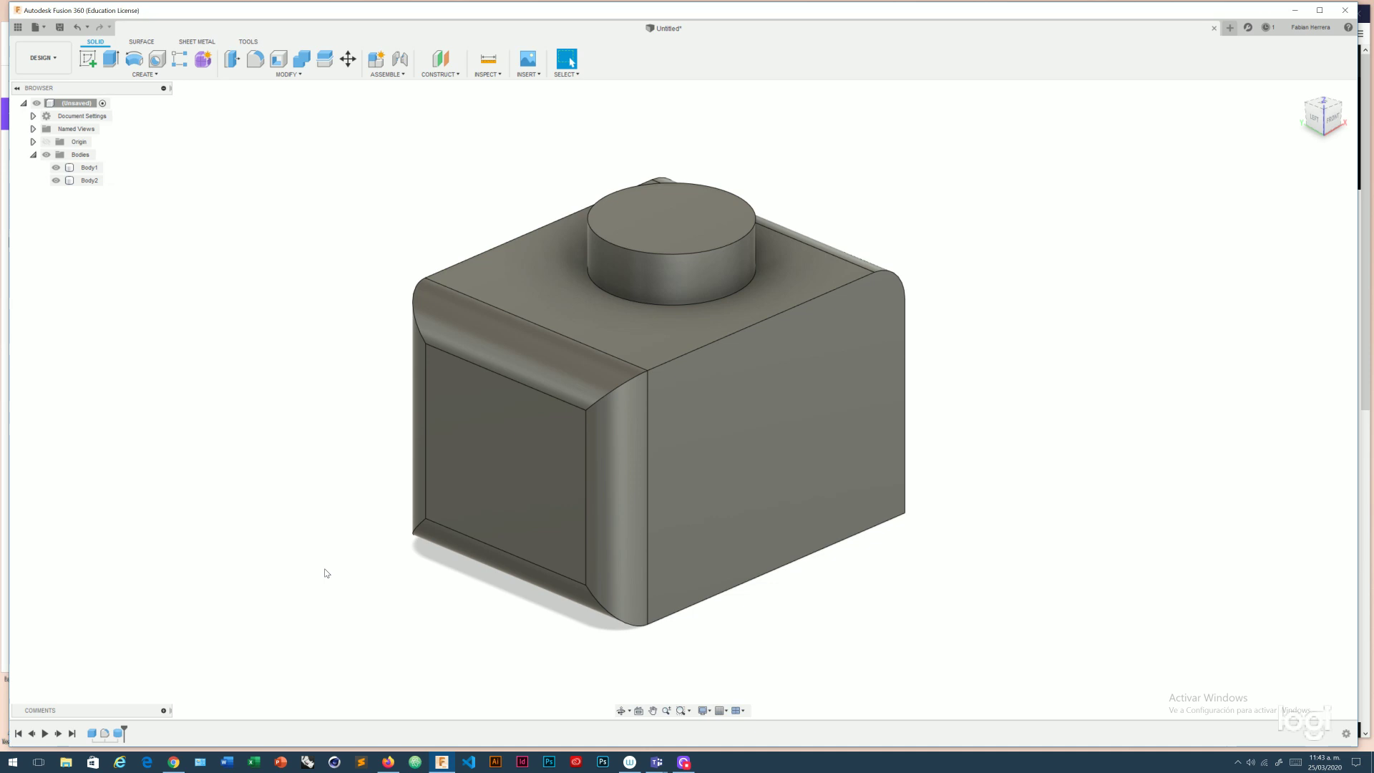
{"action": "mouse_move", "coordinate": [492, 324]}
{"action": "middle_mouse_down", "text": "shift"}
{"action": "mouse_move", "coordinate": [558, 349]}
{"action": "mouse_move", "coordinate": [647, 272]}
{"action": "middle_mouse_up", "text": "shift"}
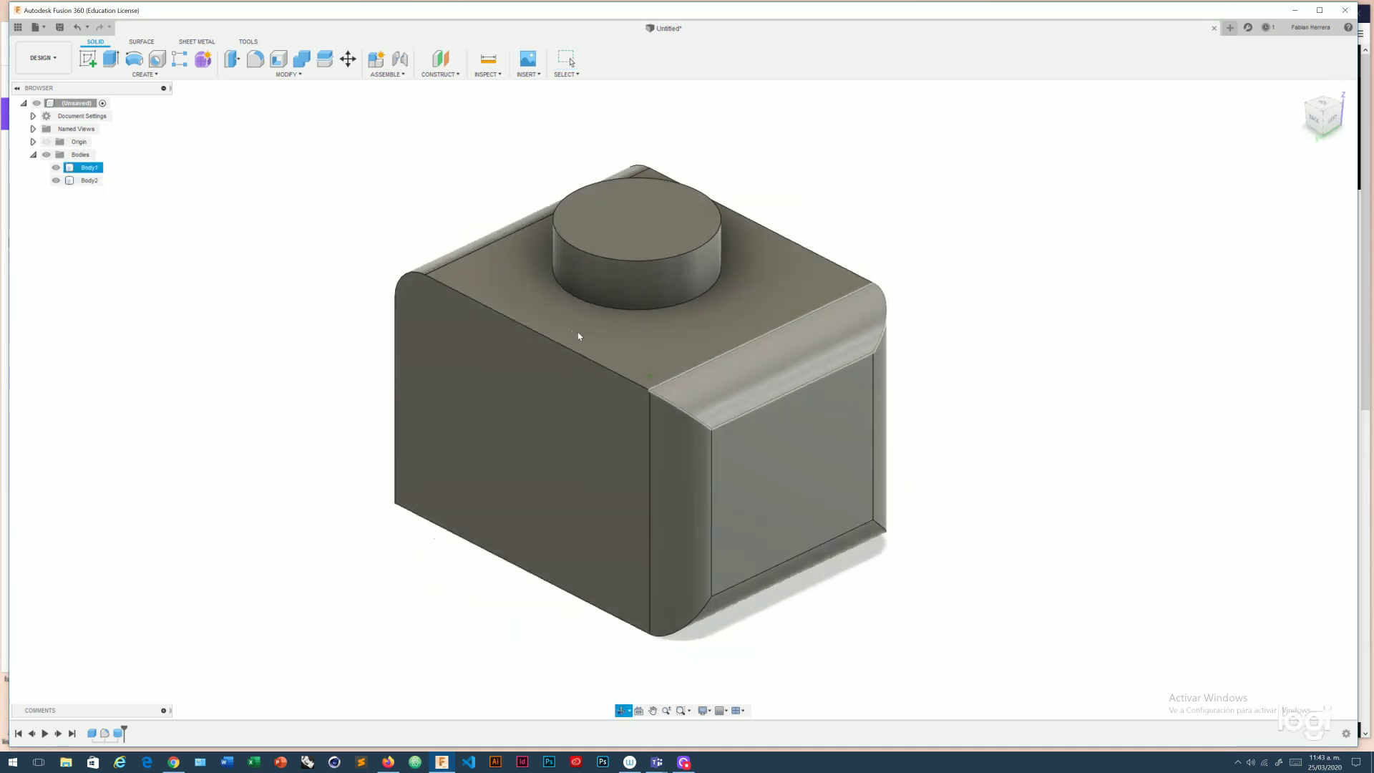
{"action": "left_click", "coordinate": [647, 271]}
{"action": "scroll", "coordinate": [647, 269], "scroll_direction": "up", "scroll_amount": 2}
{"action": "left_click", "coordinate": [371, 244]}
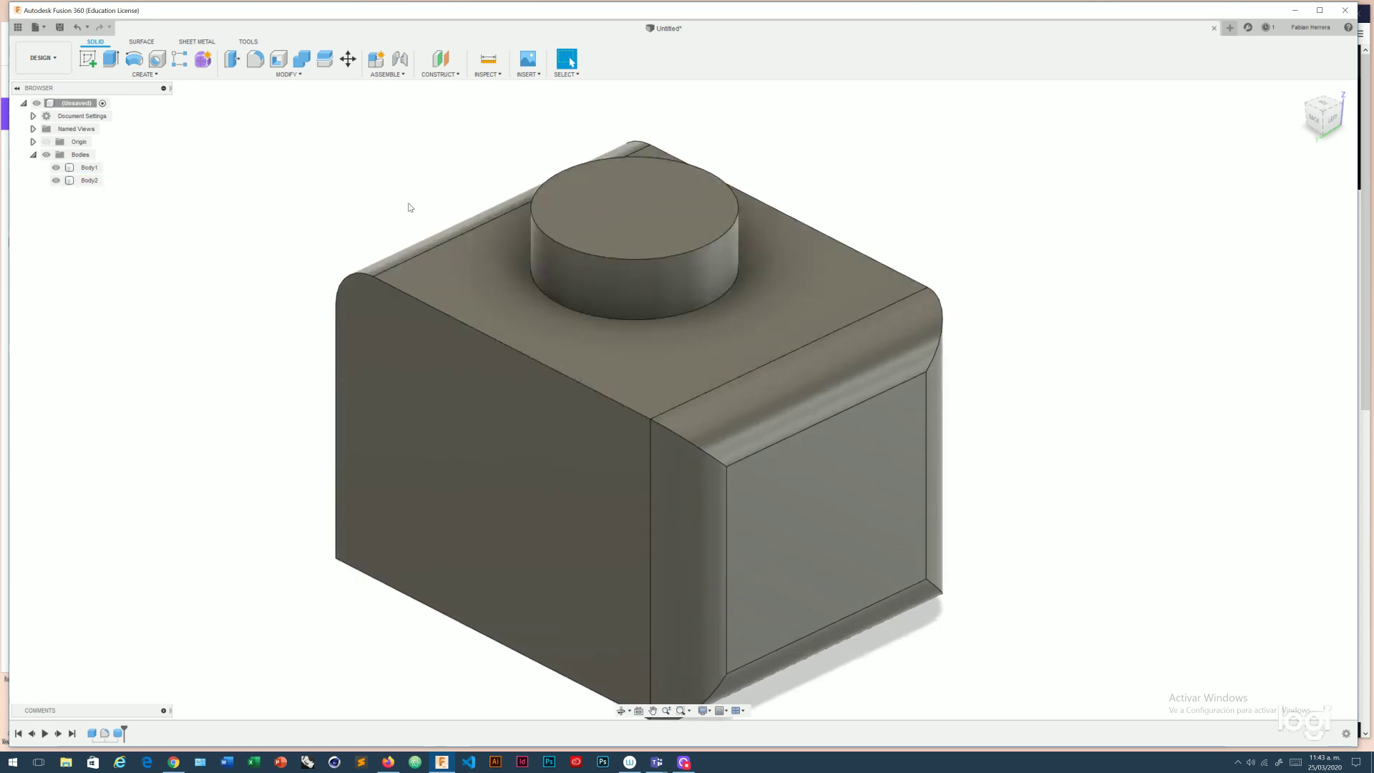
{"action": "left_click", "coordinate": [256, 59]}
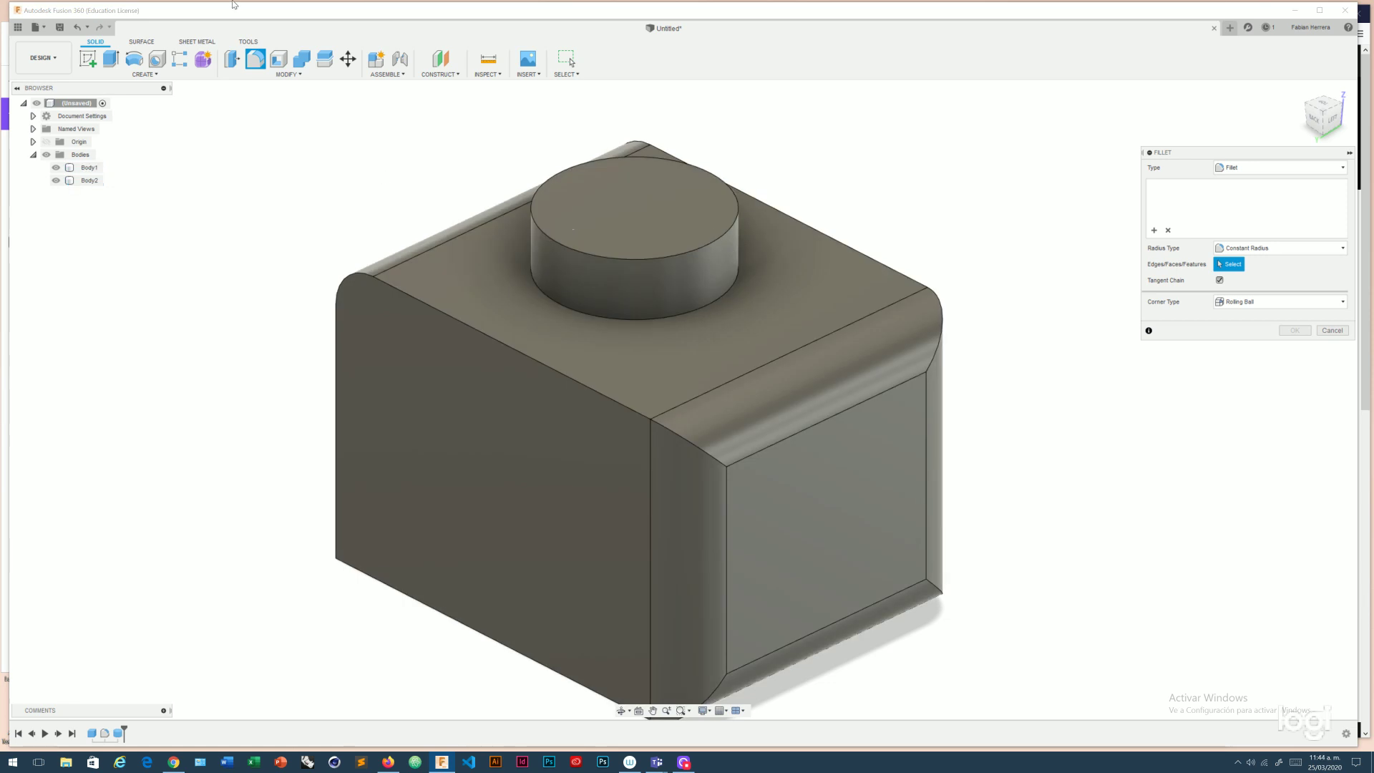
{"action": "left_click", "coordinate": [262, 74]}
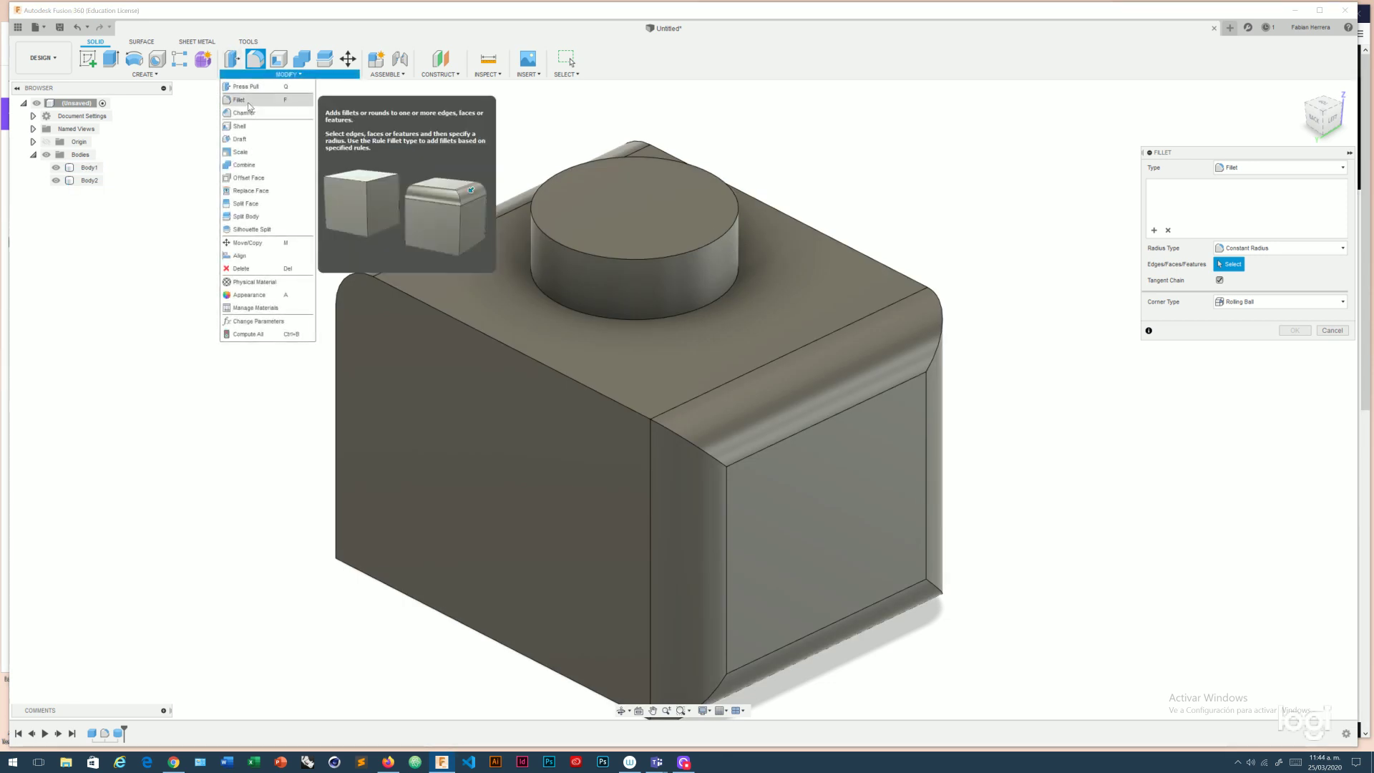
{"action": "left_click", "coordinate": [660, 317]}
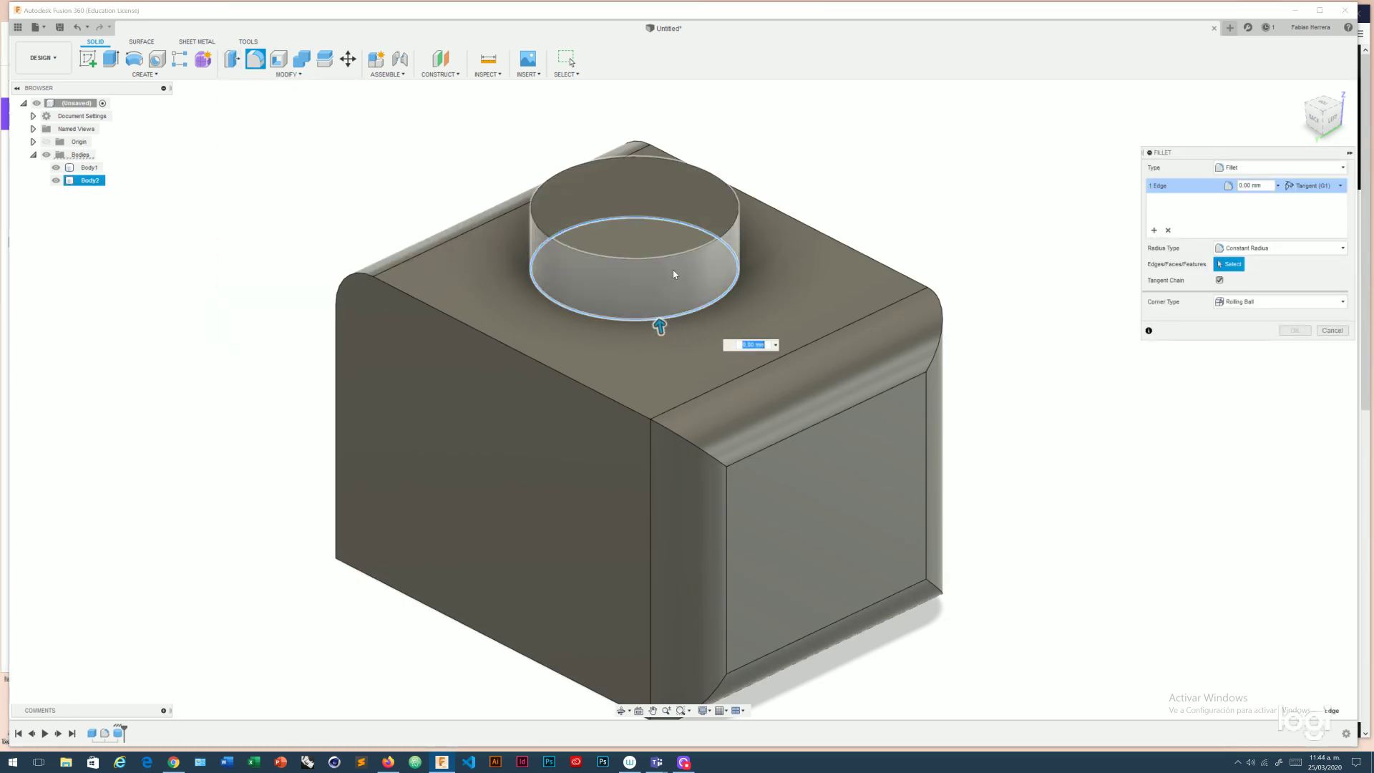
{"action": "left_click", "coordinate": [672, 259]}
{"action": "type", "text": "0.7"}
{"action": "left_click_drag", "start_coordinate": [669, 259], "coordinate": [672, 256]}
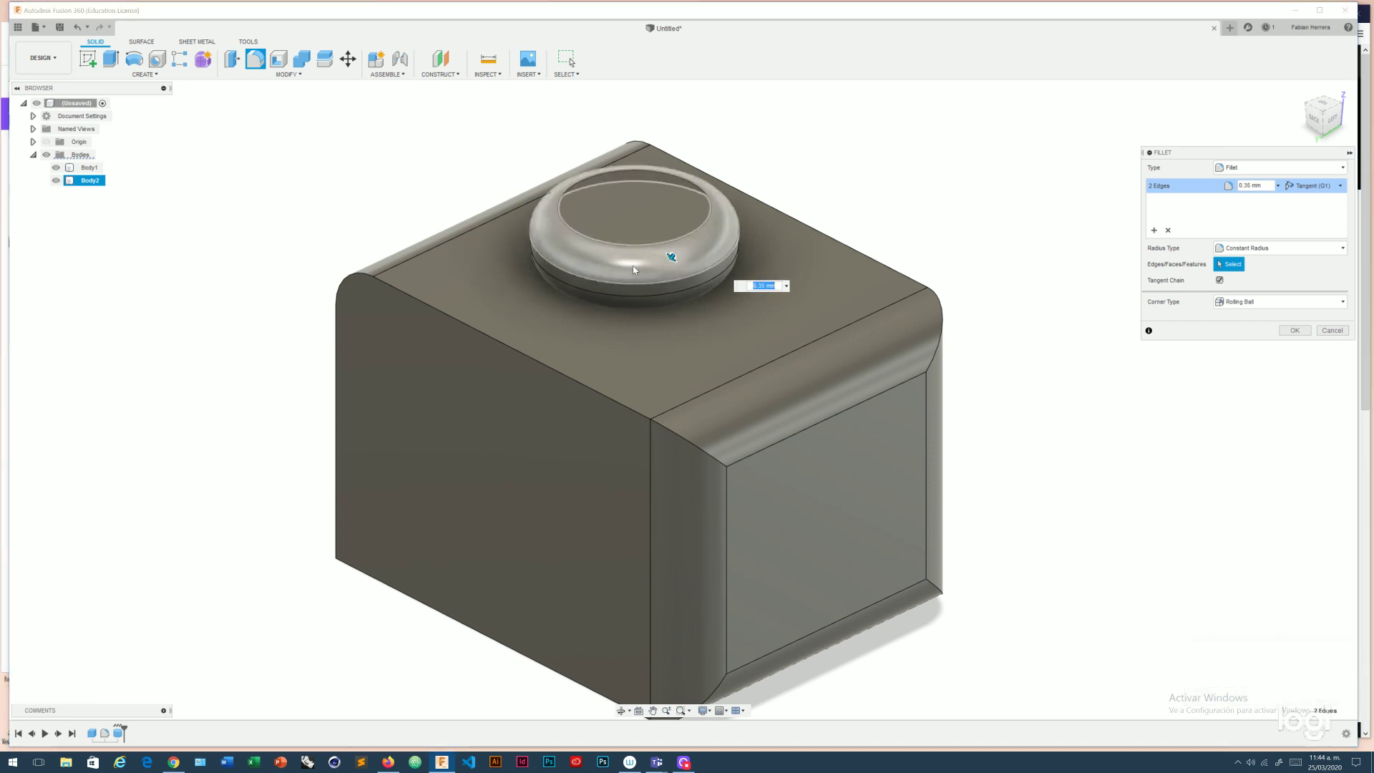
{"action": "mouse_move", "coordinate": [640, 302]}
{"action": "middle_mouse_down", "text": "shift"}
{"action": "mouse_move", "coordinate": [650, 277]}
{"action": "mouse_move", "coordinate": [624, 325]}
{"action": "middle_mouse_up", "text": "shift"}
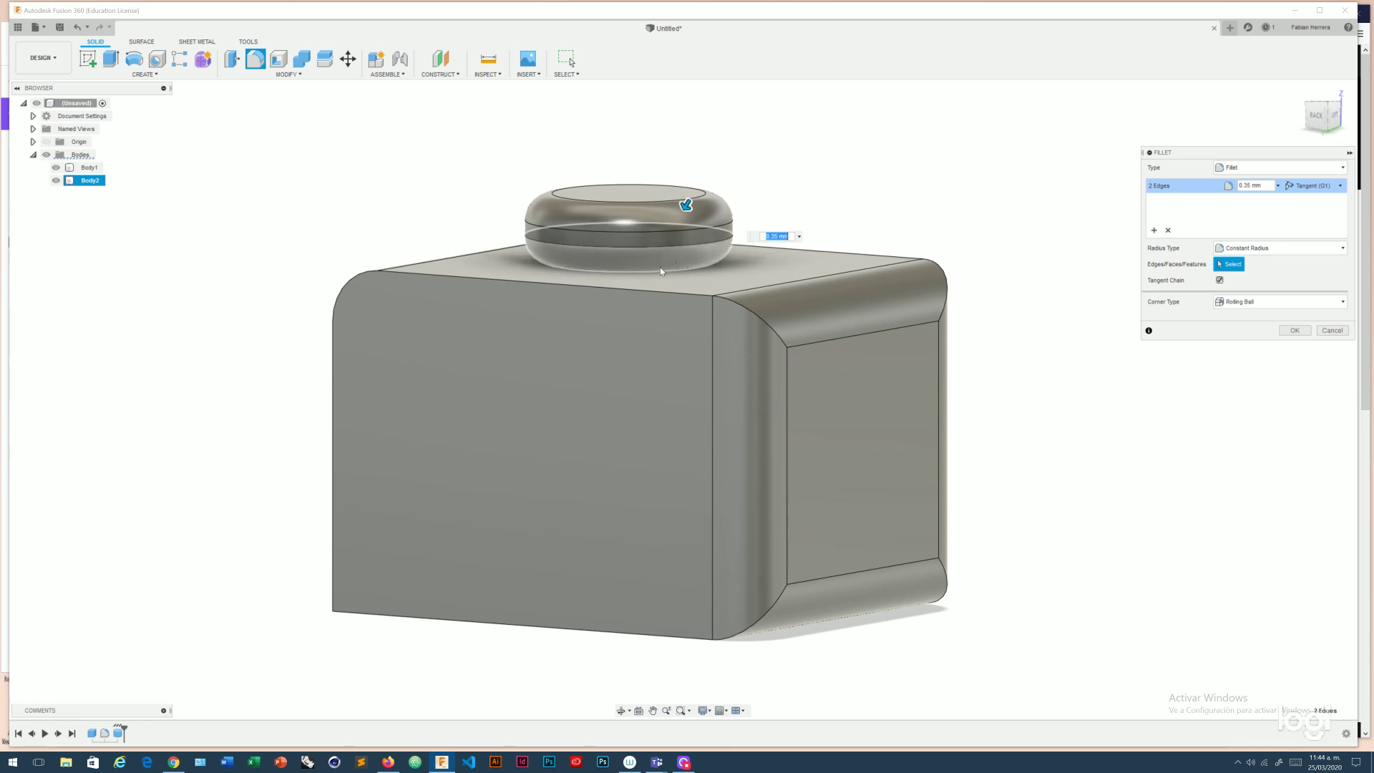
{"action": "middle_click_drag", "start_coordinate": [676, 254], "coordinate": [1005, 244], "text": "shift"}
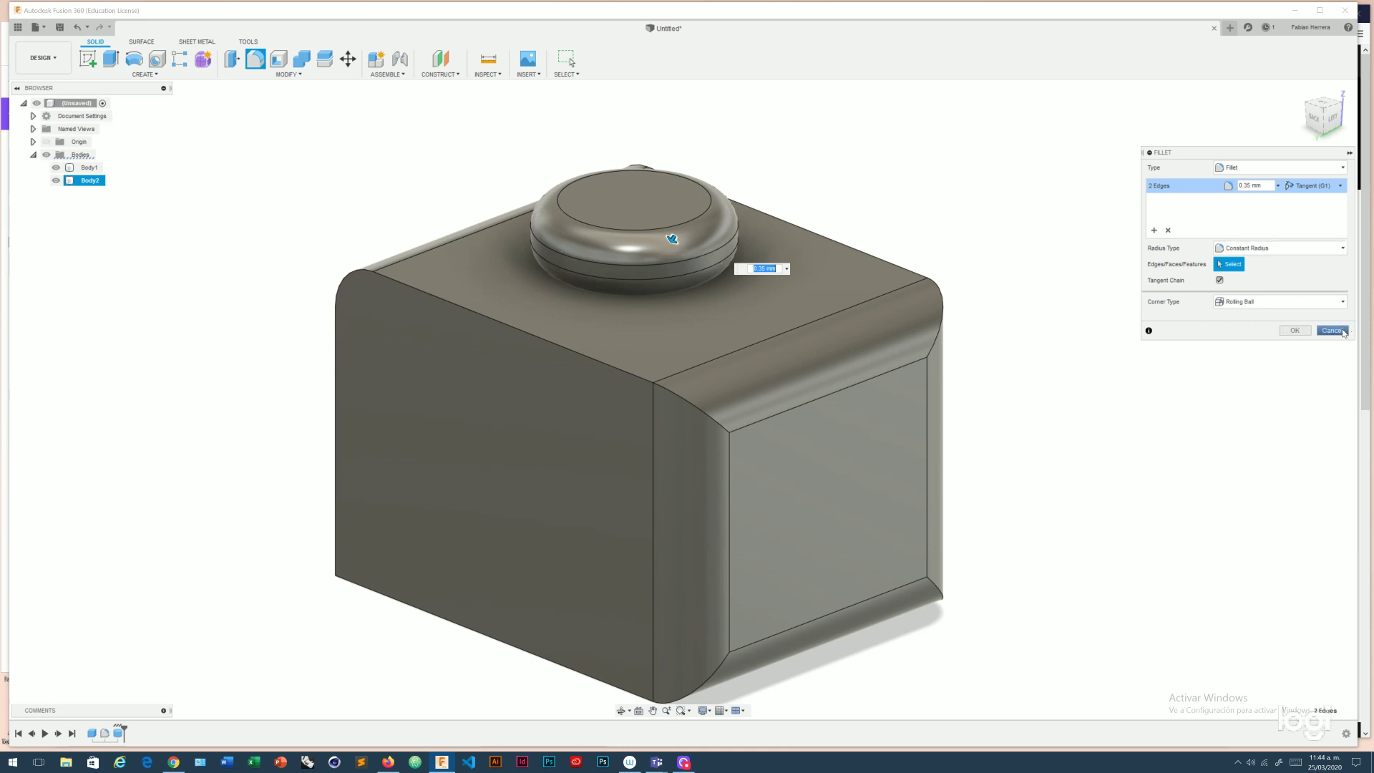
{"action": "left_click", "coordinate": [1333, 331]}
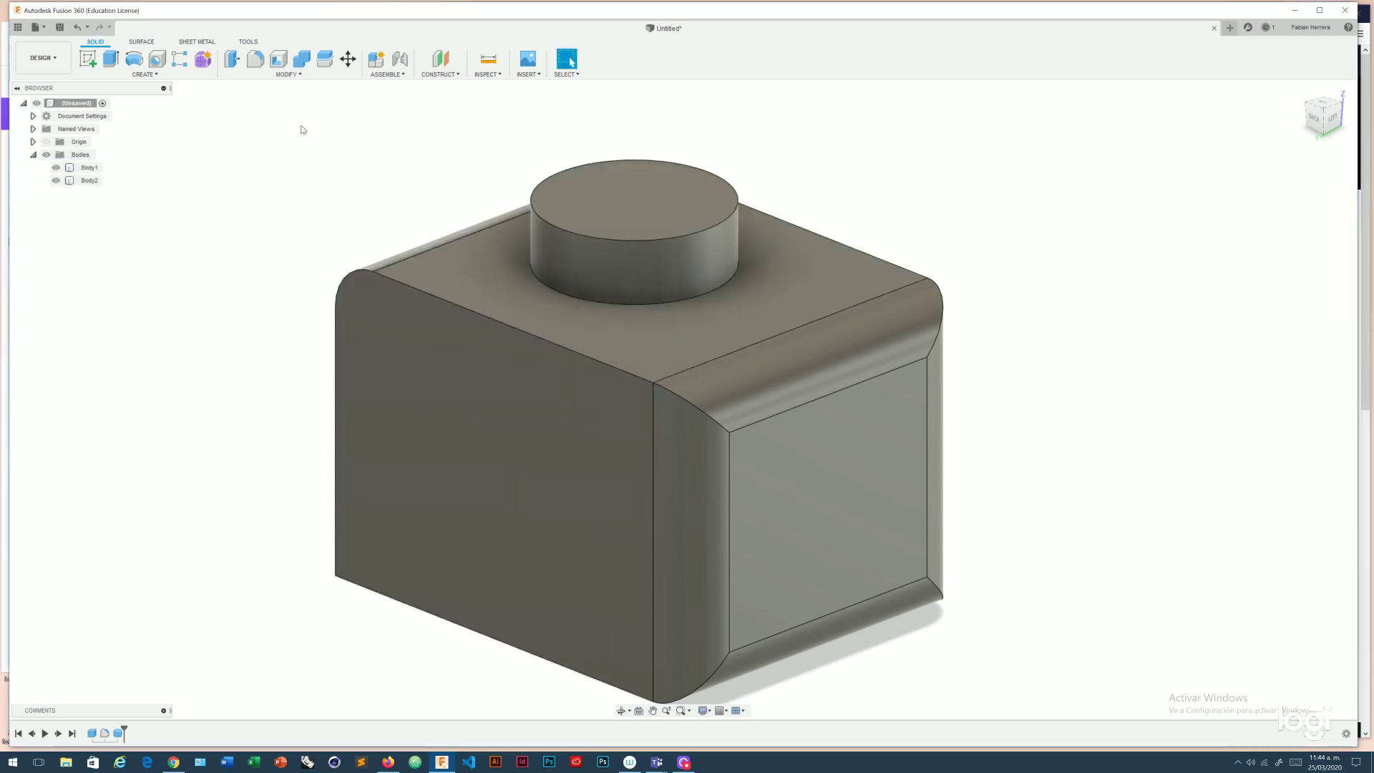
Join the stud cylinder into the box with Combine, box as target and cylinder as tool.
{"action": "left_click", "coordinate": [302, 60]}
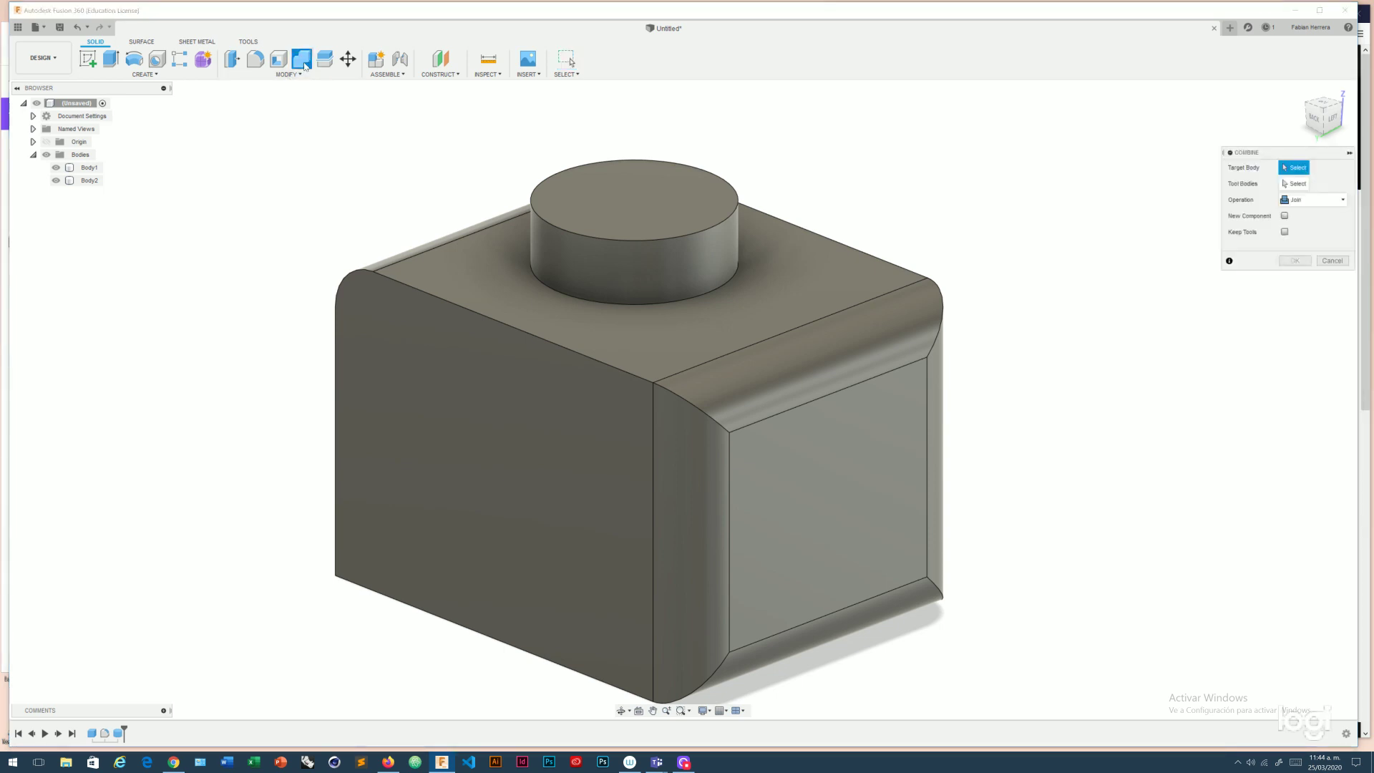
{"action": "left_click", "coordinate": [1294, 200]}
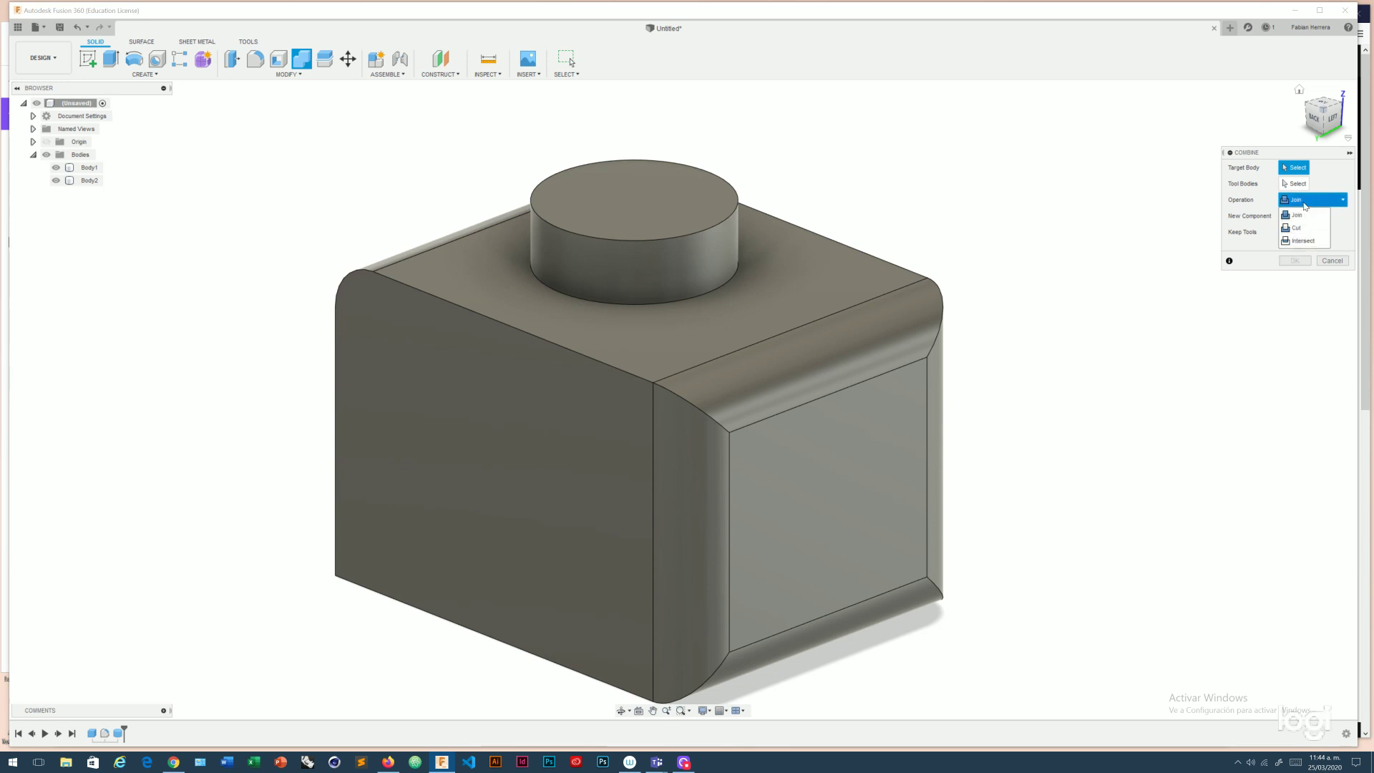
{"action": "left_click", "coordinate": [1304, 206]}
{"action": "left_click", "coordinate": [787, 286]}
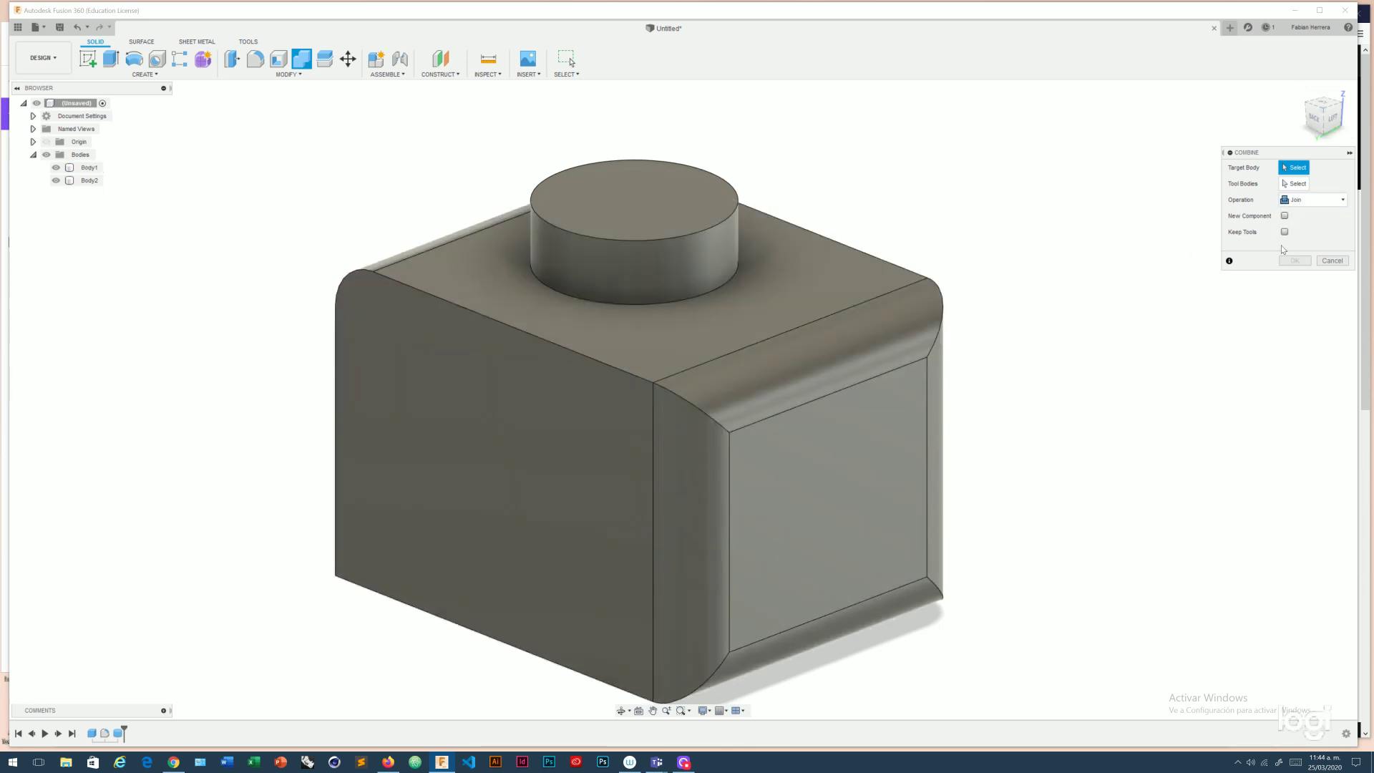
{"action": "left_click", "coordinate": [702, 255]}
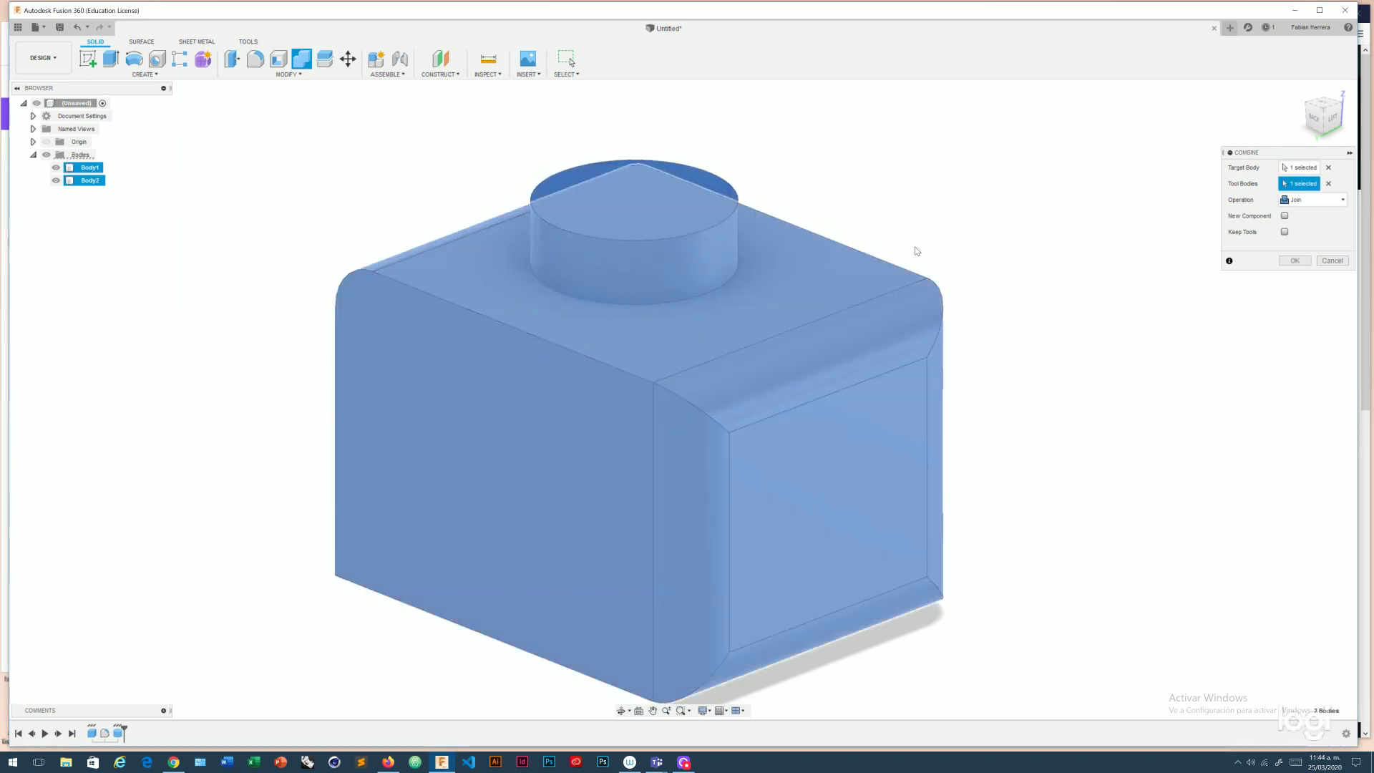
{"action": "left_click", "coordinate": [1294, 261]}
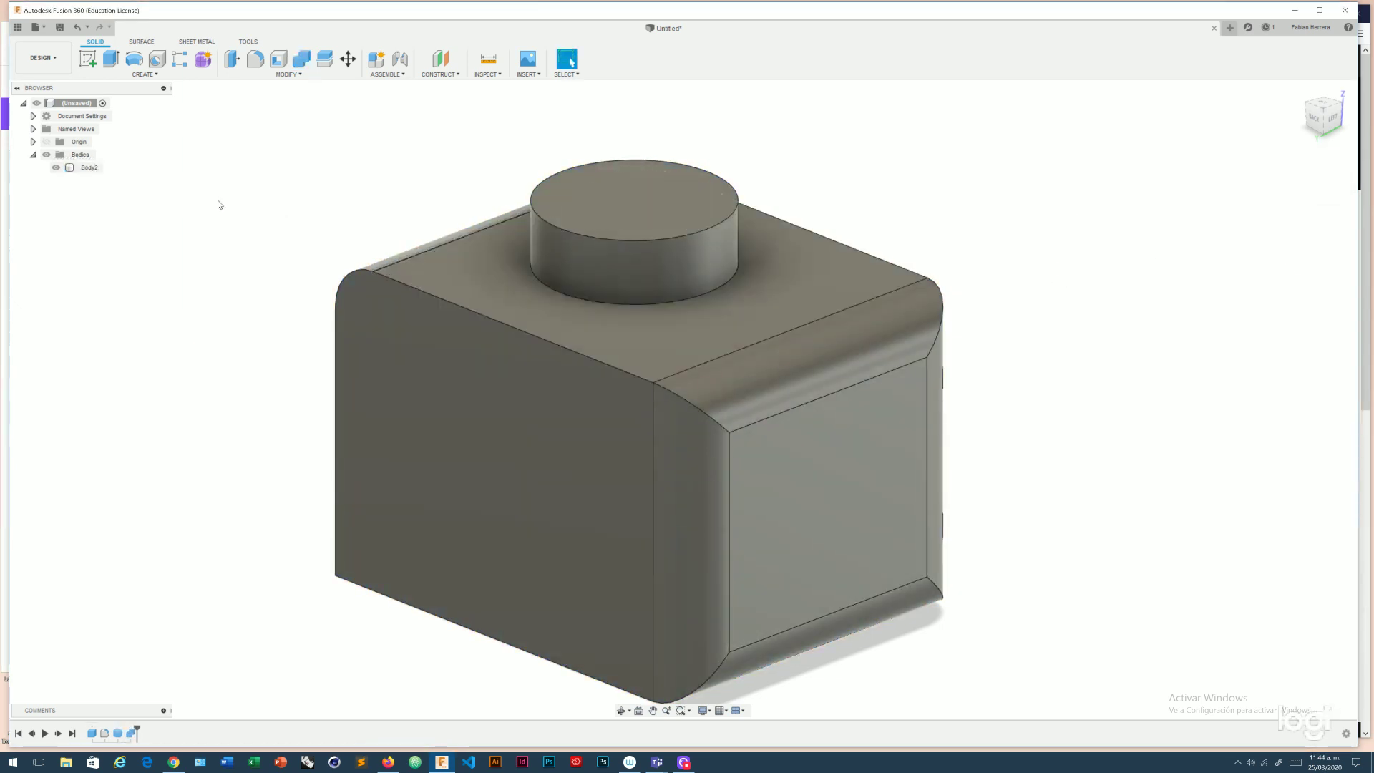
{"action": "left_click", "coordinate": [89, 169]}
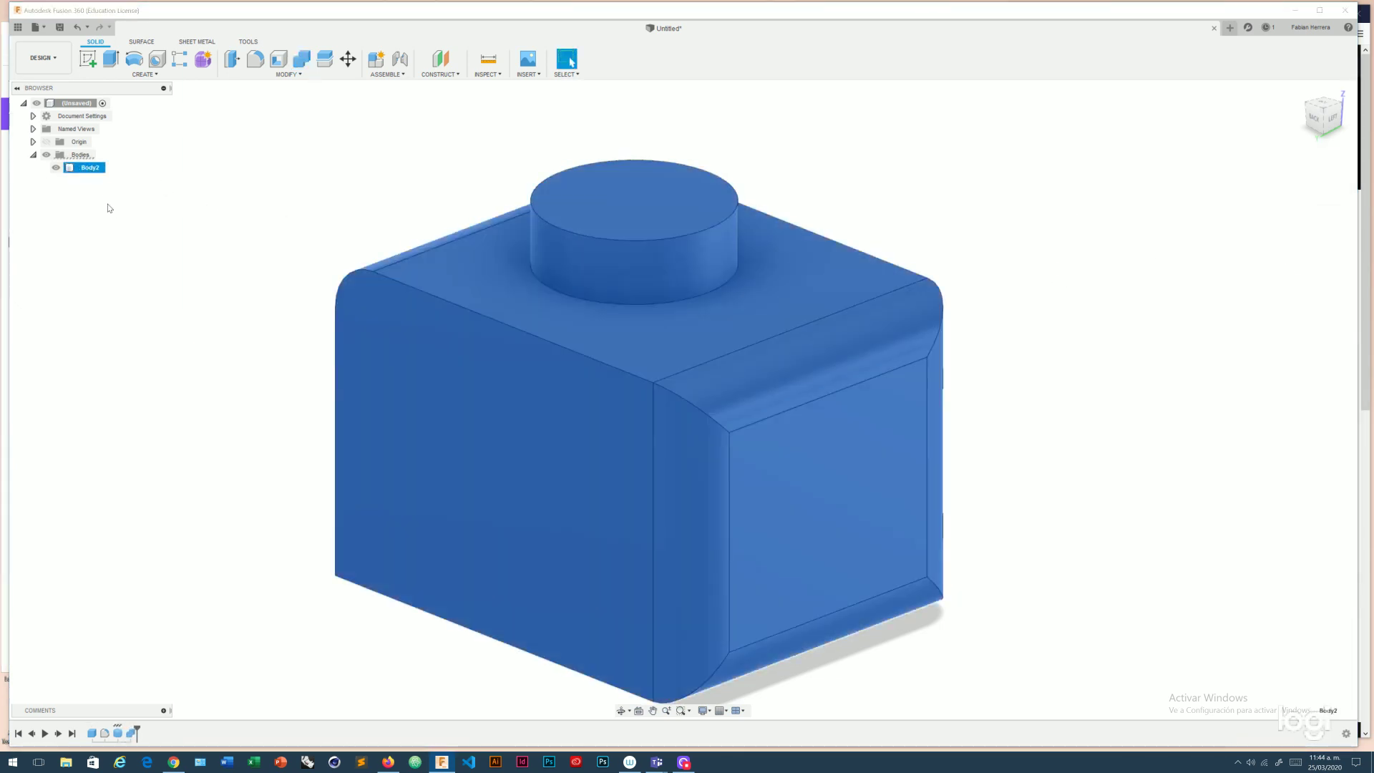
{"action": "left_click", "coordinate": [107, 208]}
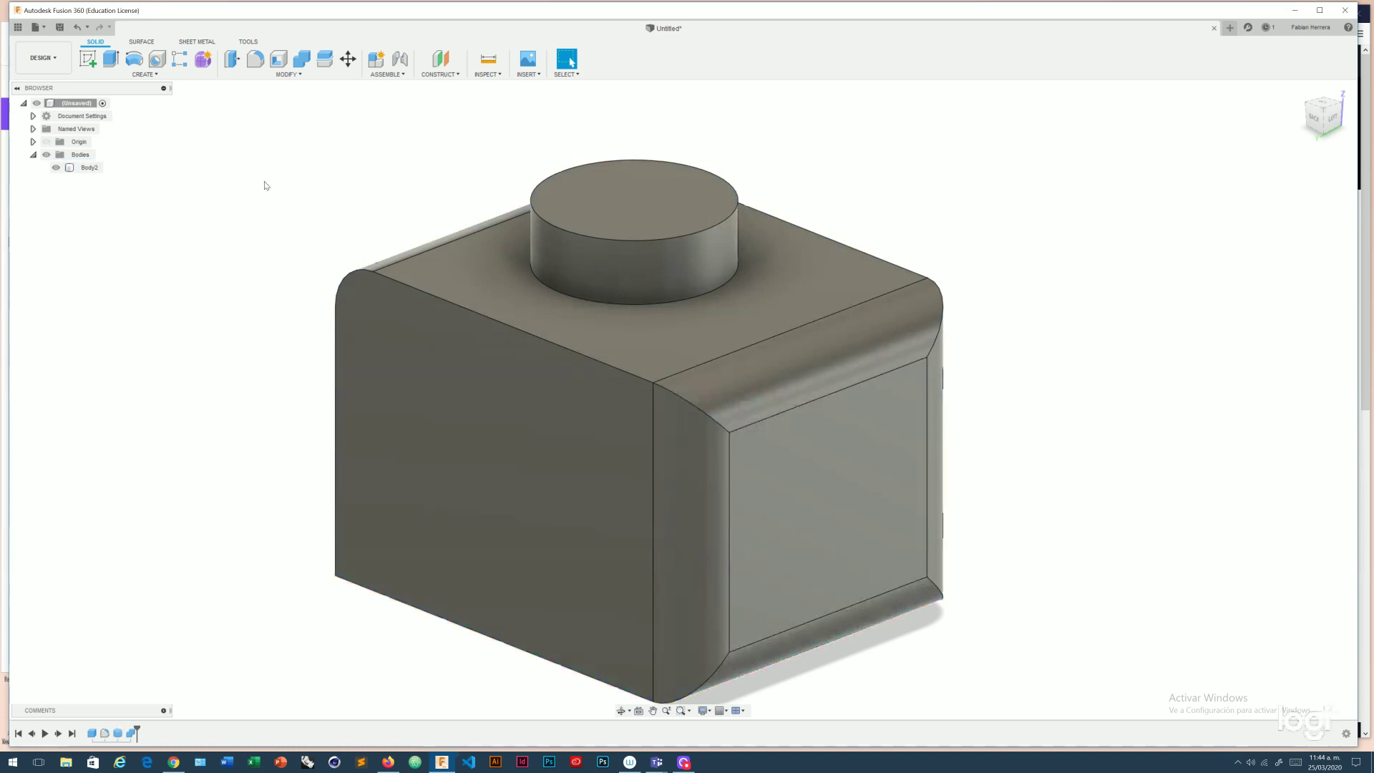
{"action": "left_click", "coordinate": [256, 60]}
Try filleting the stud's base and top edges, then cancel.
{"action": "left_click", "coordinate": [691, 301]}
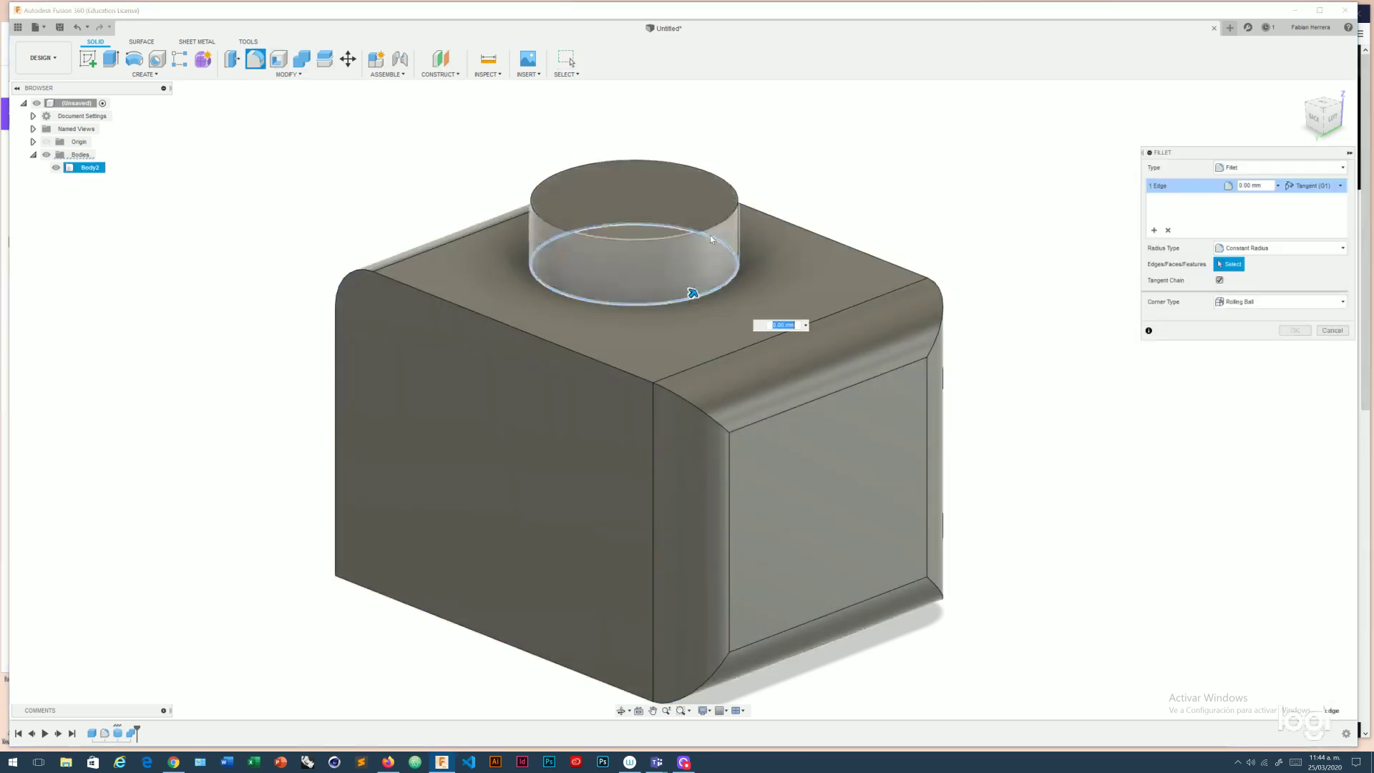
{"action": "left_click", "coordinate": [716, 227]}
{"action": "left_click_drag", "start_coordinate": [720, 222], "coordinate": [714, 228]}
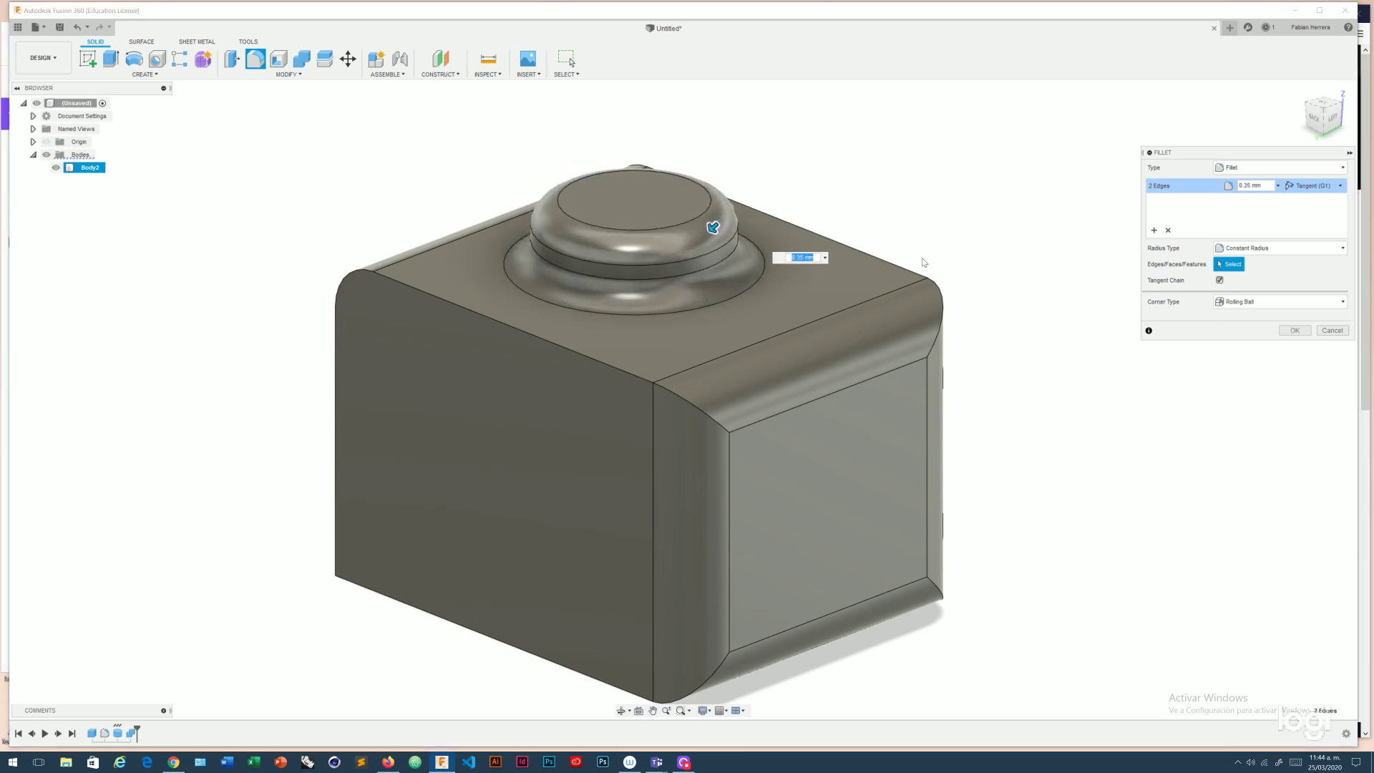
{"action": "left_click", "coordinate": [1333, 330]}
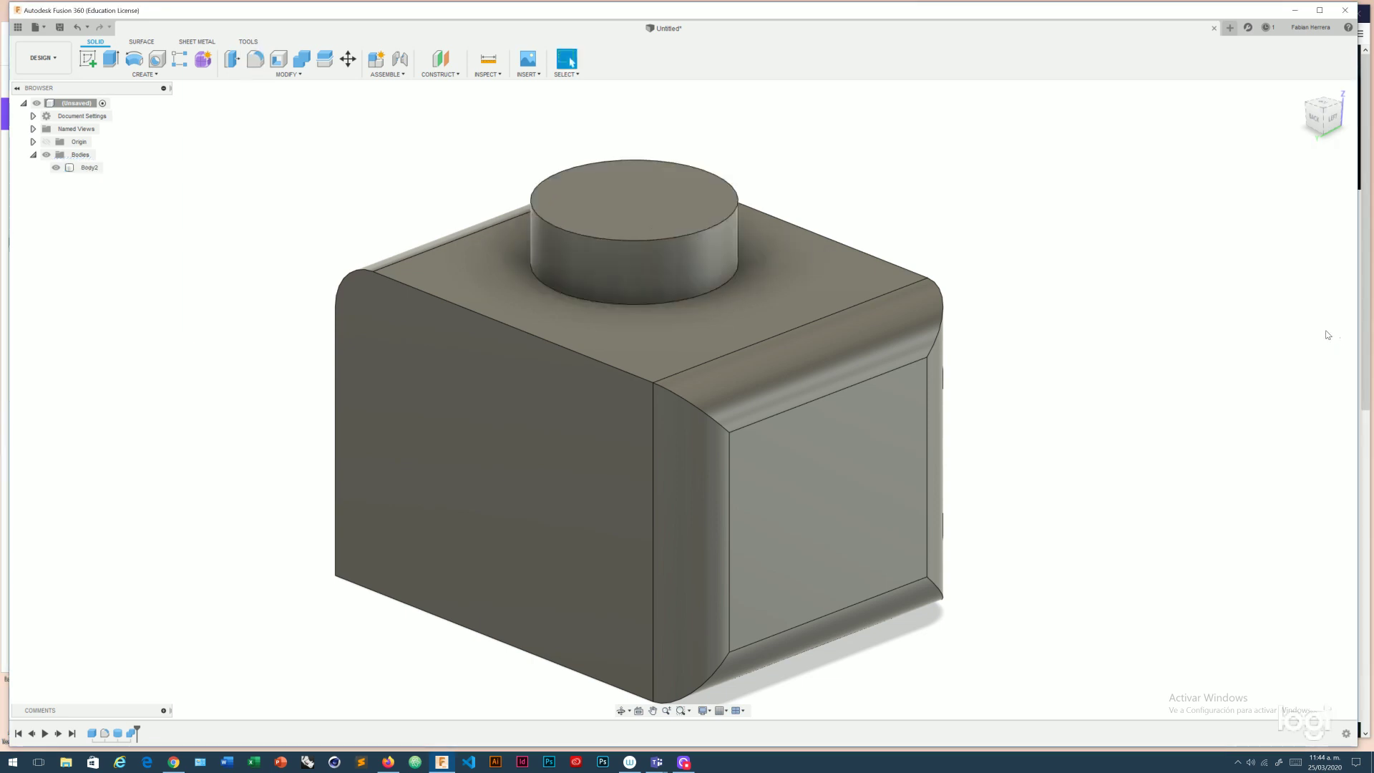
Fillet the stud's side face with a small radius of about 0.30 mm.
{"action": "left_click", "coordinate": [262, 63]}
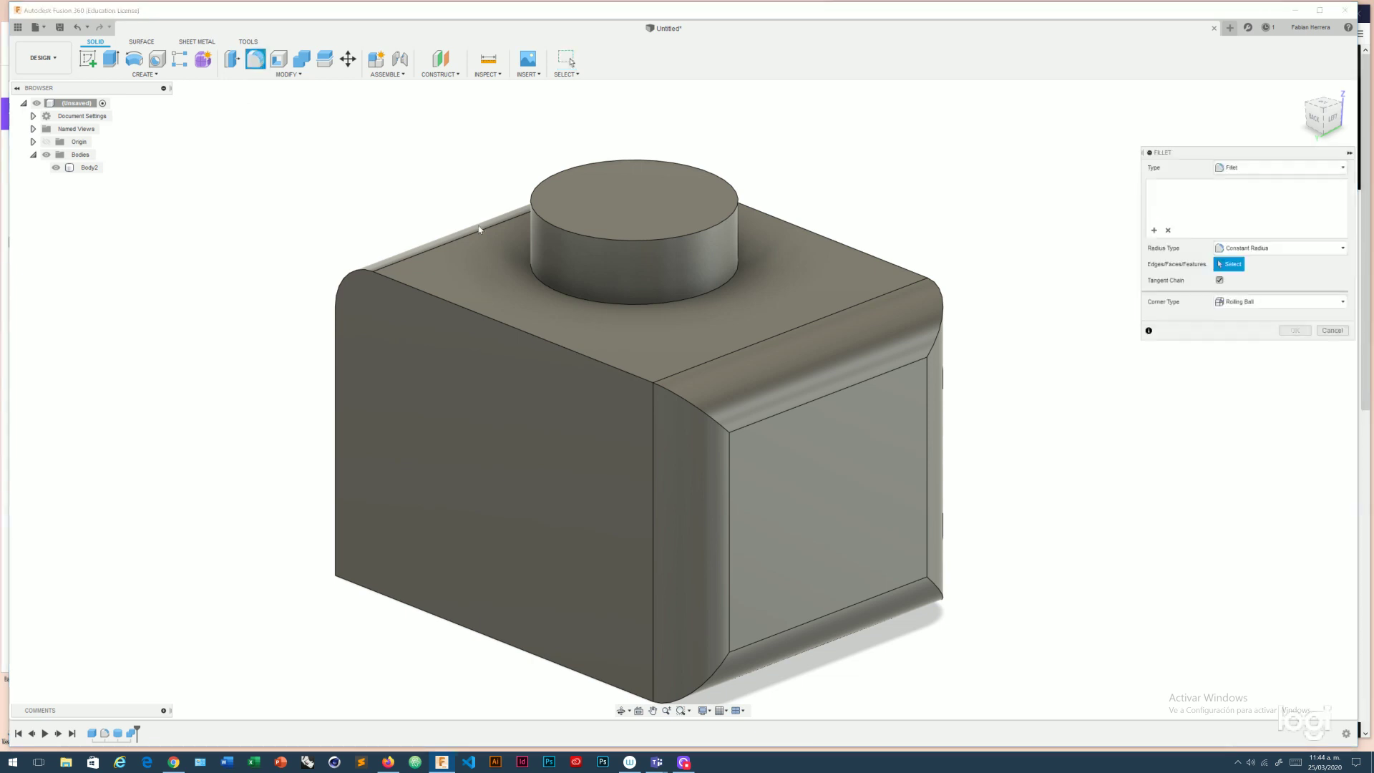
{"action": "left_click", "coordinate": [651, 273]}
{"action": "left_click_drag", "start_coordinate": [711, 287], "coordinate": [715, 283]}
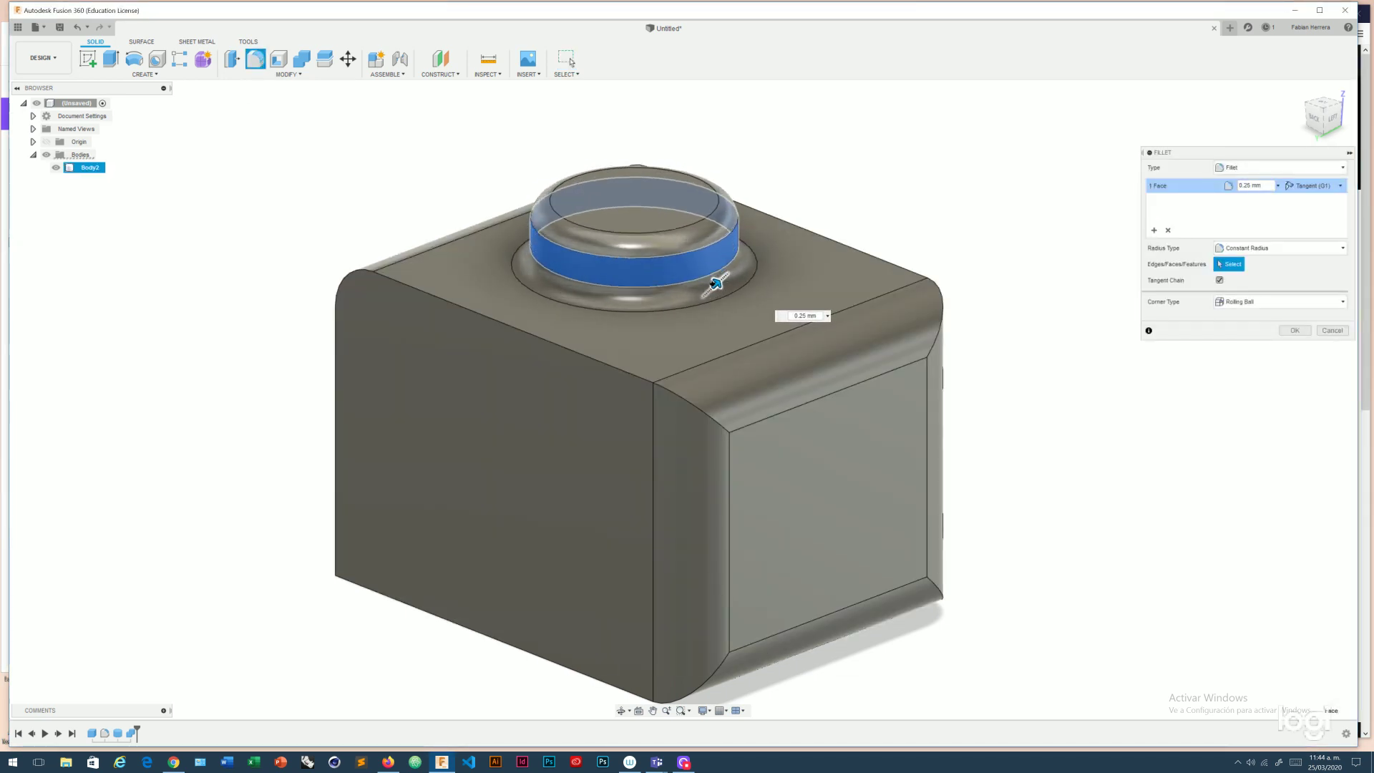
{"action": "left_click_drag", "start_coordinate": [715, 284], "coordinate": [711, 288]}
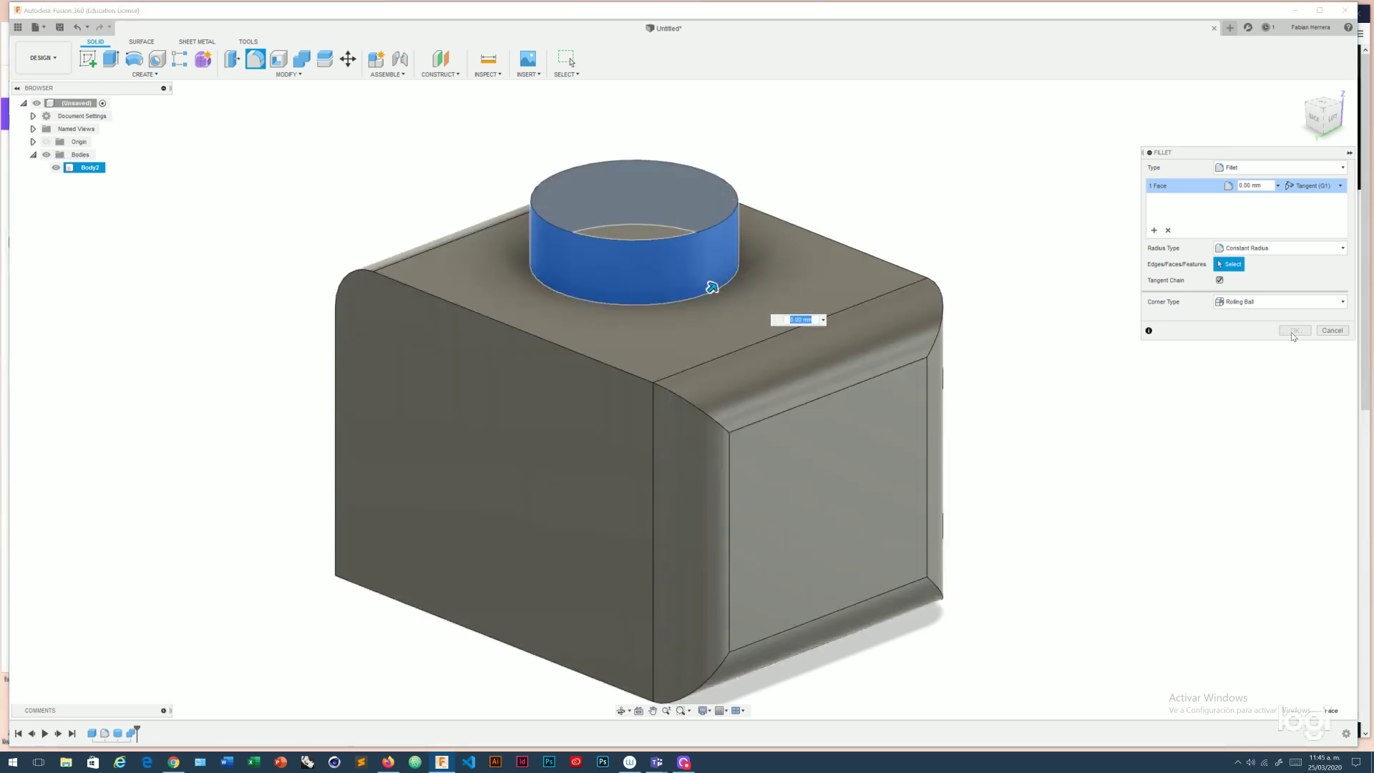
{"action": "left_click_drag", "start_coordinate": [712, 287], "coordinate": [718, 282]}
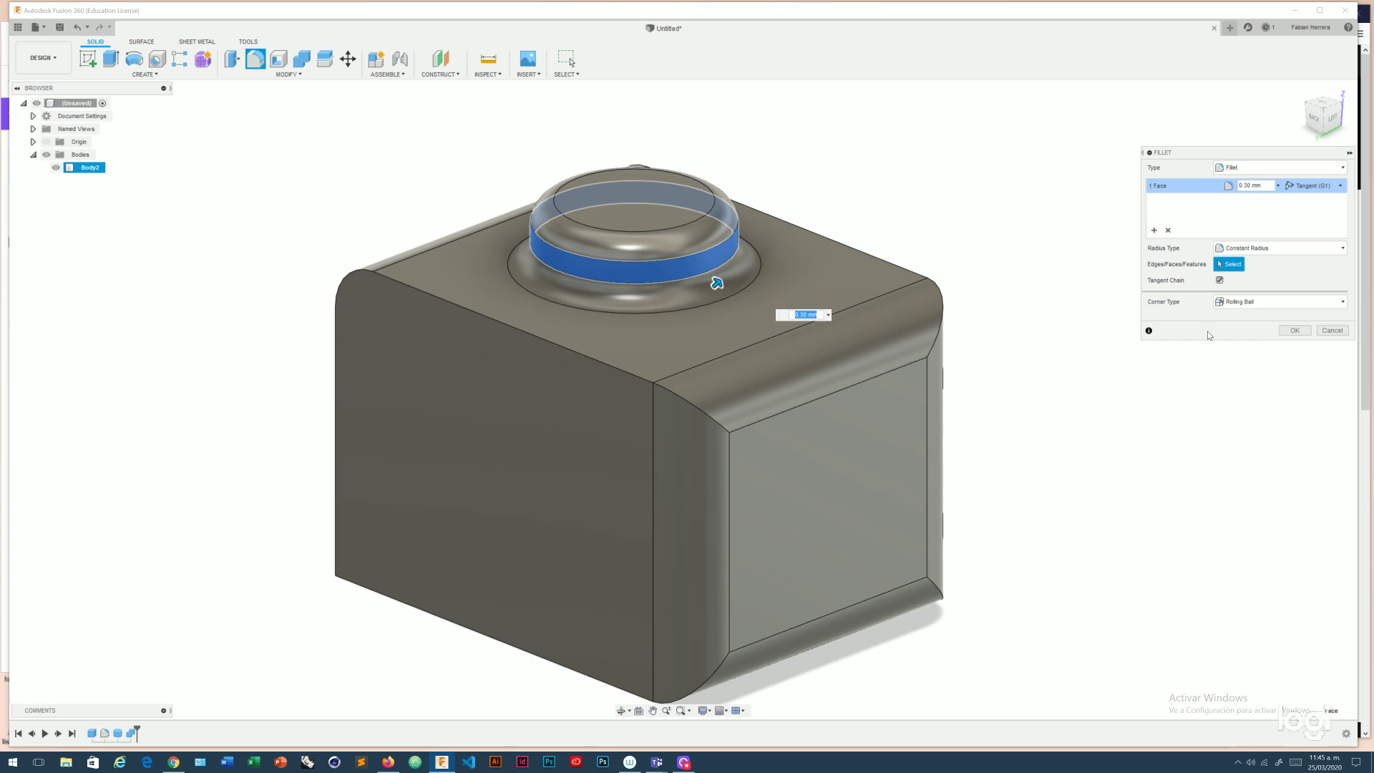
{"action": "left_click", "coordinate": [1290, 330]}
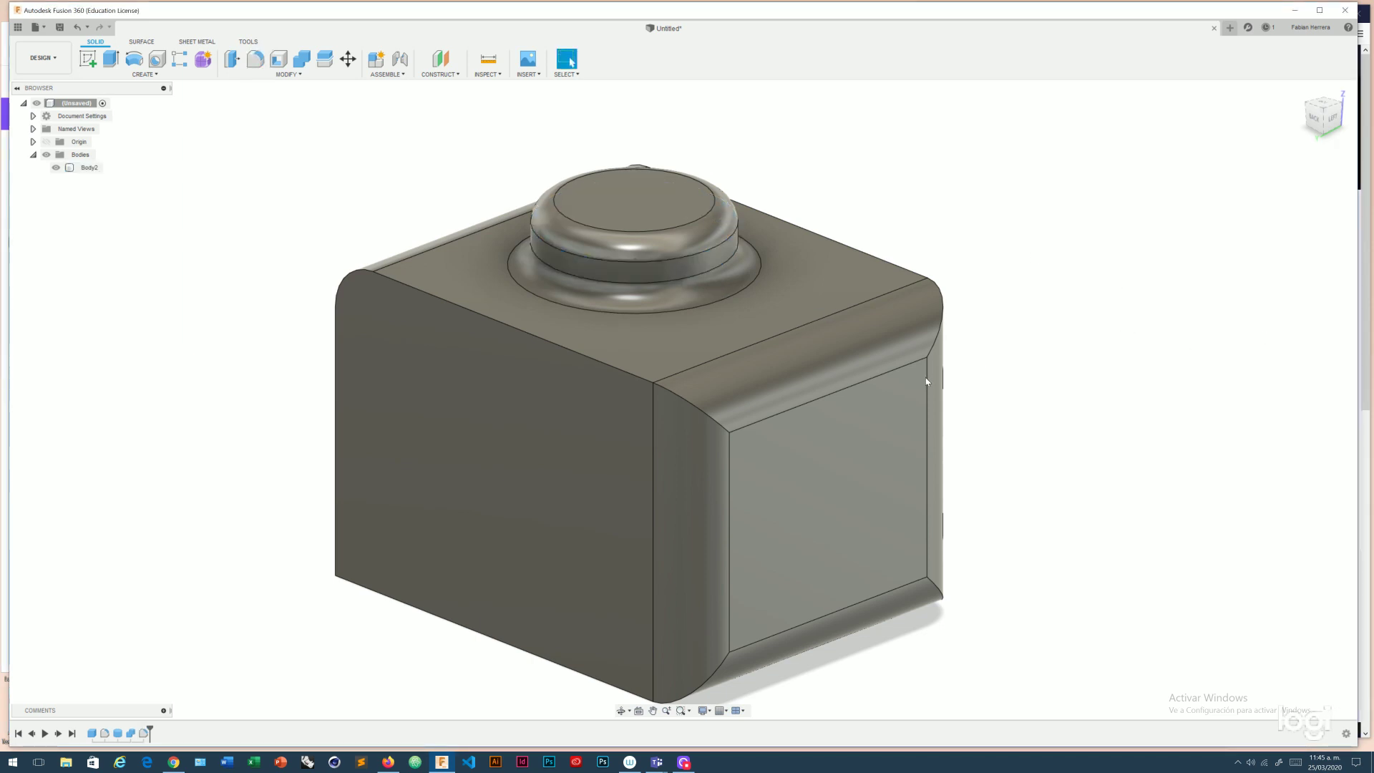
{"action": "scroll", "coordinate": [762, 431], "scroll_direction": "down", "scroll_amount": 3}
{"action": "mouse_move", "coordinate": [762, 430]}
{"action": "middle_mouse_down", "text": "shift"}
{"action": "mouse_move", "coordinate": [762, 386]}
{"action": "mouse_move", "coordinate": [843, 433]}
{"action": "mouse_move", "coordinate": [591, 444]}
{"action": "middle_mouse_up", "text": "shift"}
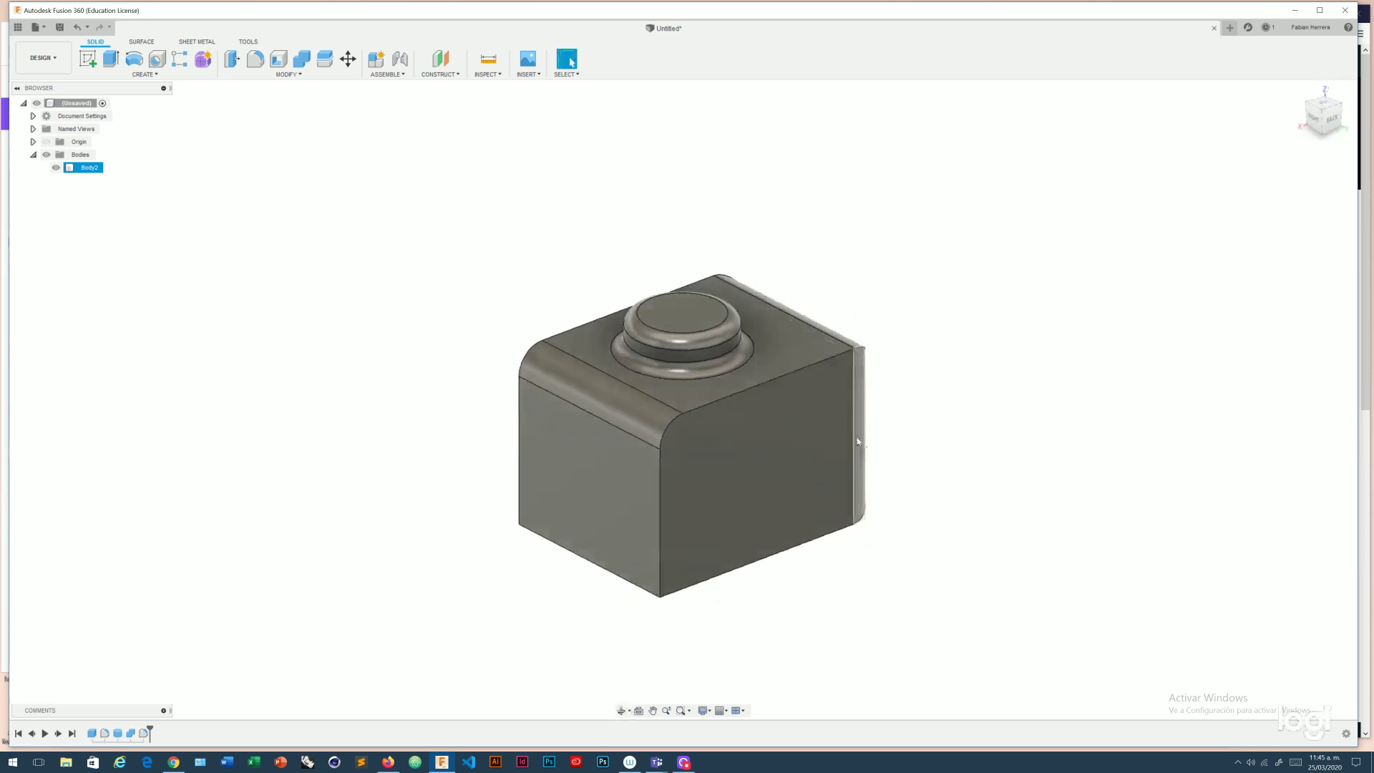
Zoom in and out to review the filleted brick and its stud.
{"action": "scroll", "coordinate": [497, 387], "scroll_direction": "down", "scroll_amount": 5}
{"action": "scroll", "coordinate": [560, 430], "scroll_direction": "down", "scroll_amount": 2}
{"action": "scroll", "coordinate": [559, 430], "scroll_direction": "up", "scroll_amount": 3}
{"action": "scroll", "coordinate": [497, 451], "scroll_direction": "up", "scroll_amount": 2}
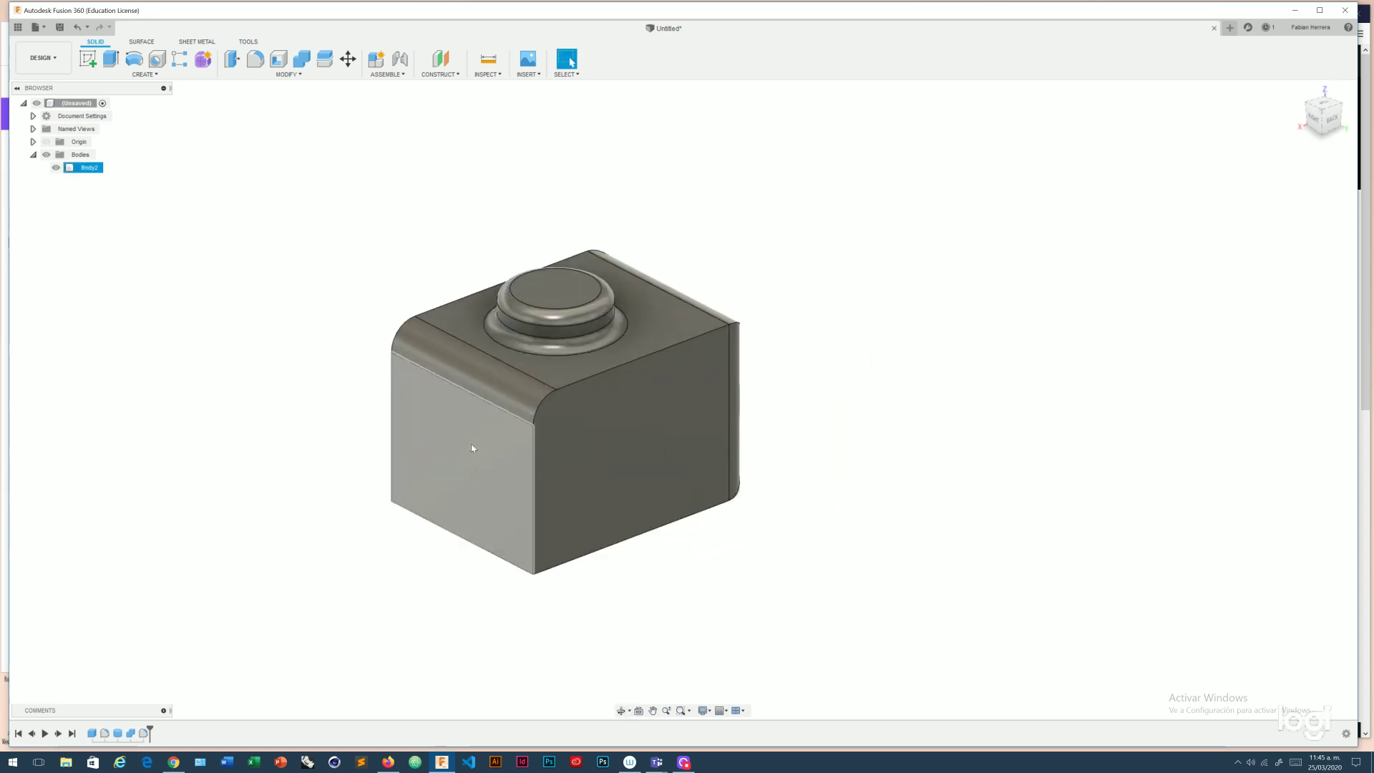
{"action": "scroll", "coordinate": [526, 474], "scroll_direction": "up", "scroll_amount": 1}
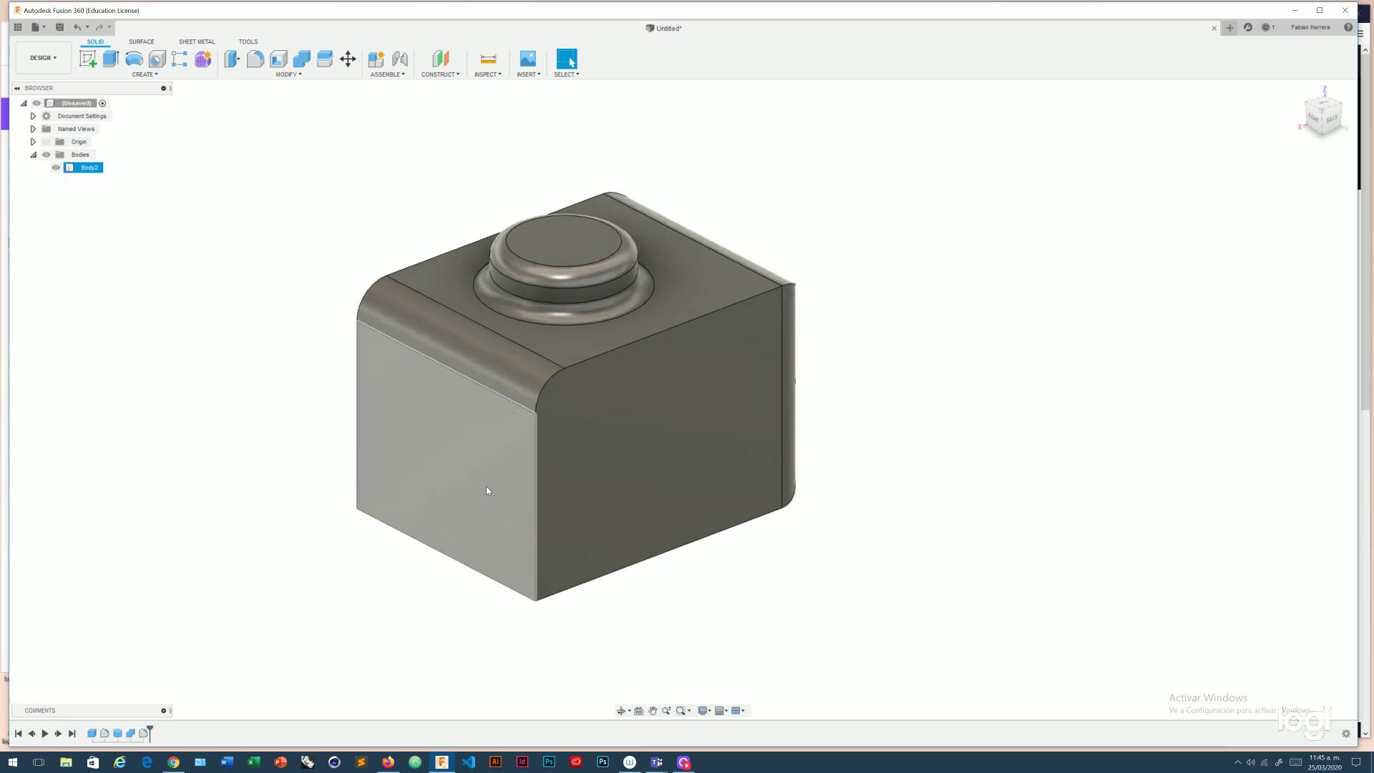
{"action": "scroll", "coordinate": [487, 487], "scroll_direction": "up", "scroll_amount": 1}
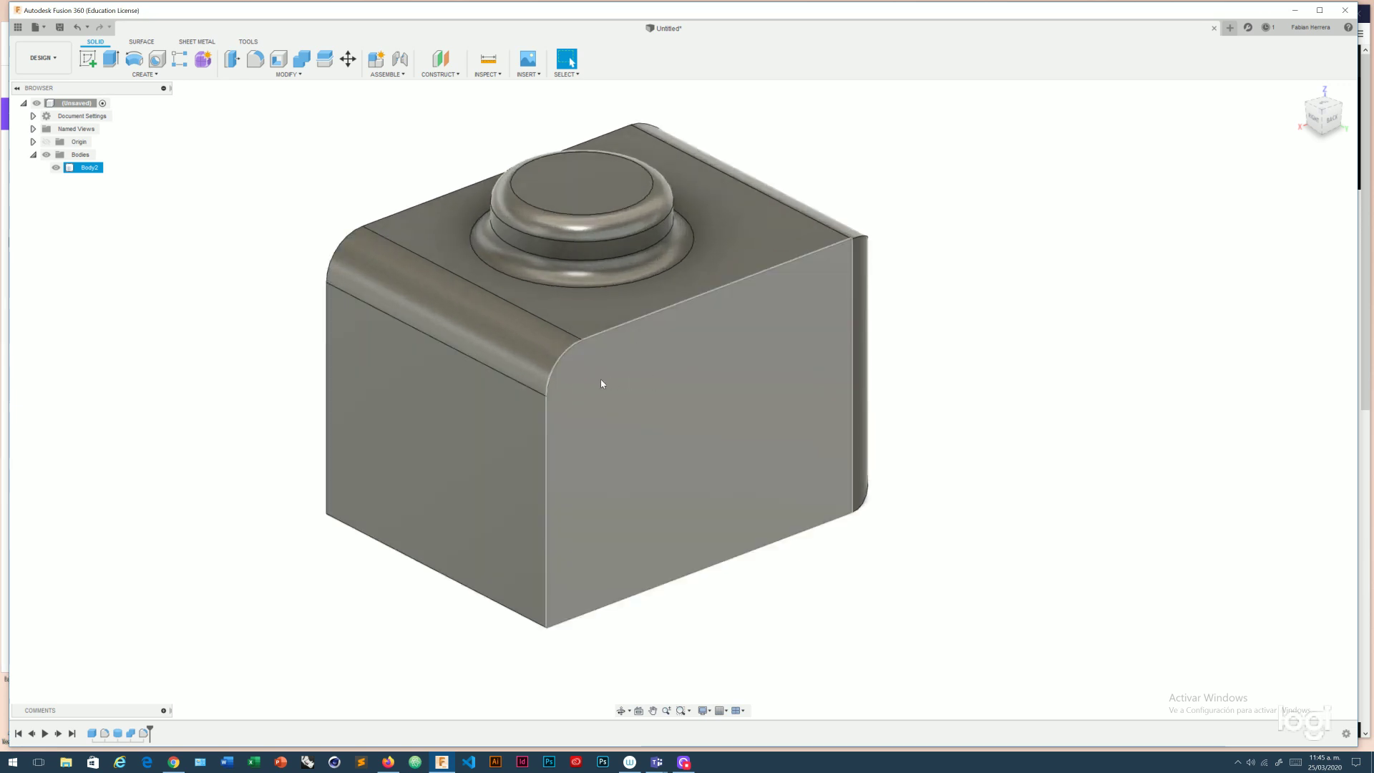
Start a sphere on the brick's right side face and place its centre there.
{"action": "left_click", "coordinate": [152, 75]}
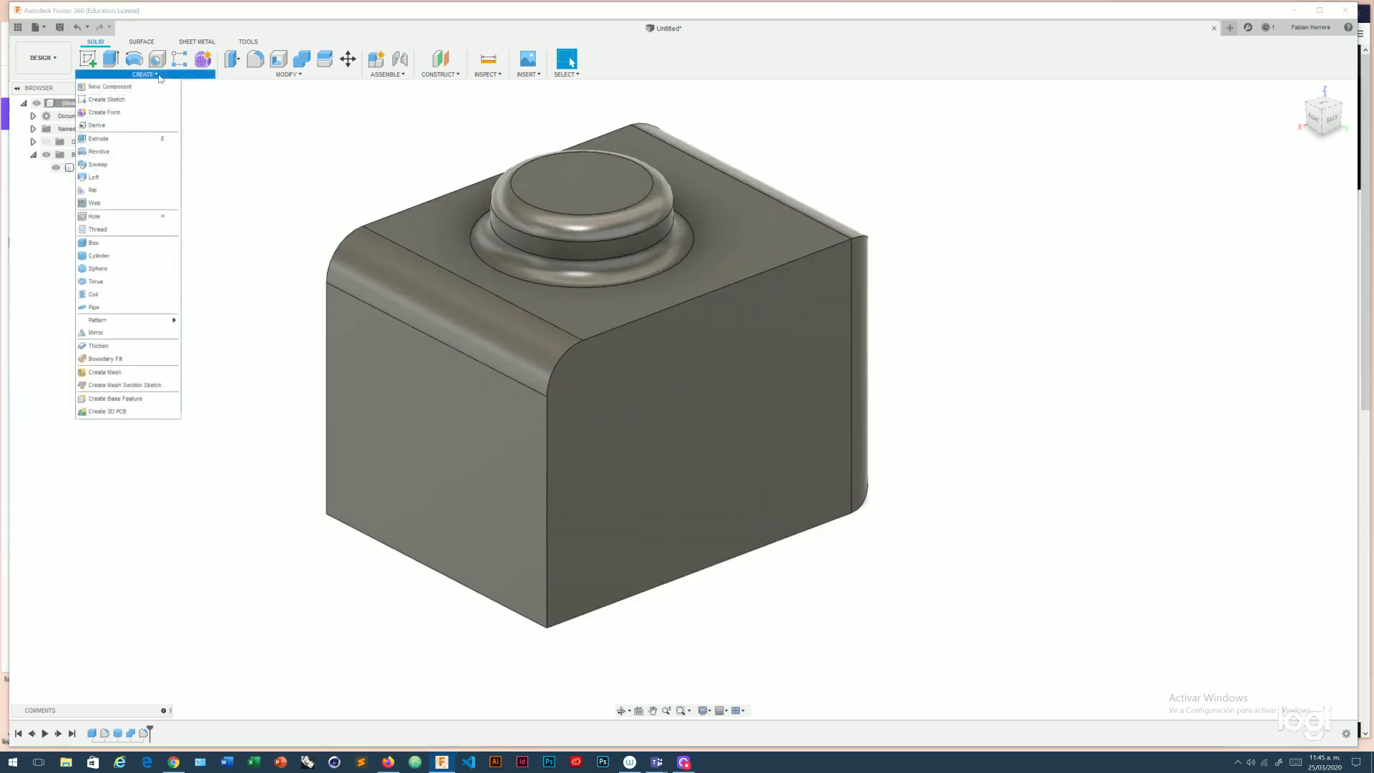
{"action": "left_click", "coordinate": [98, 268]}
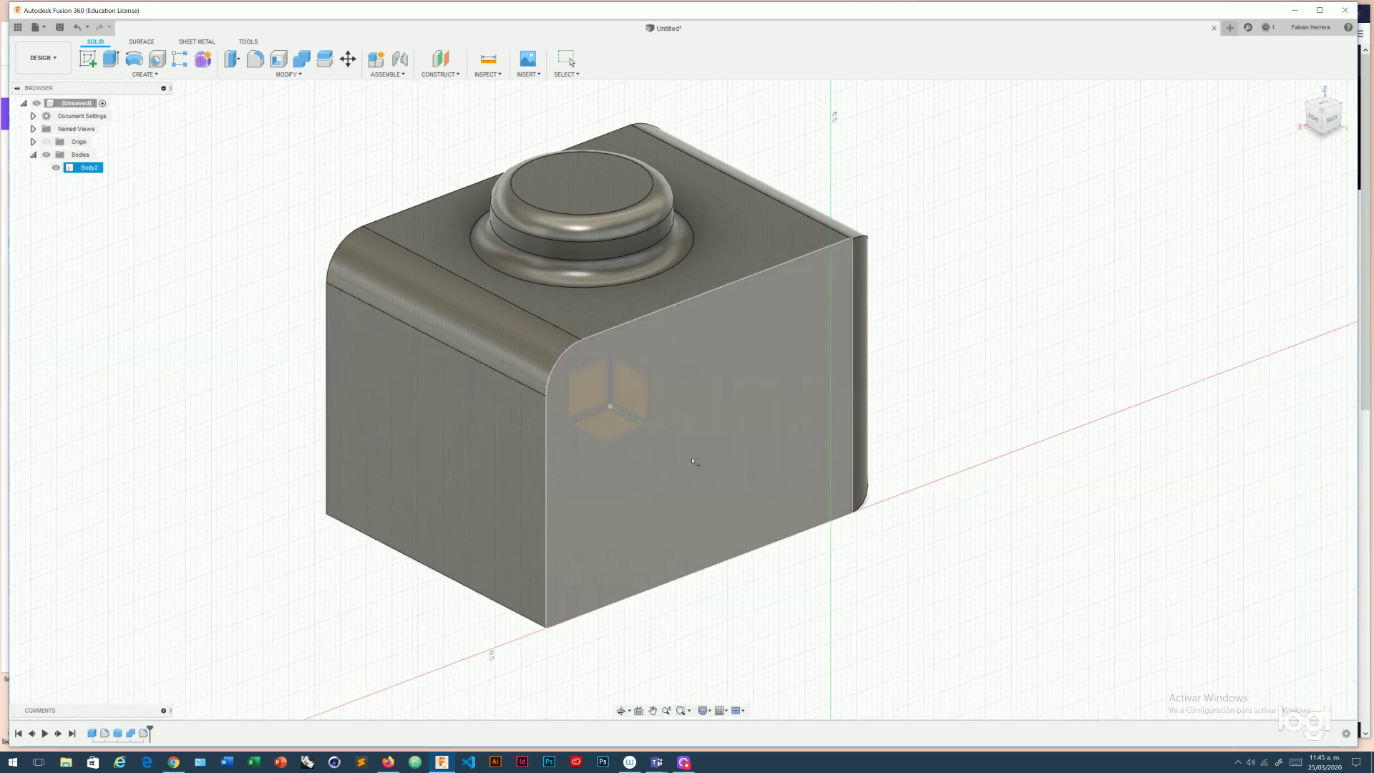
{"action": "left_click", "coordinate": [726, 446]}
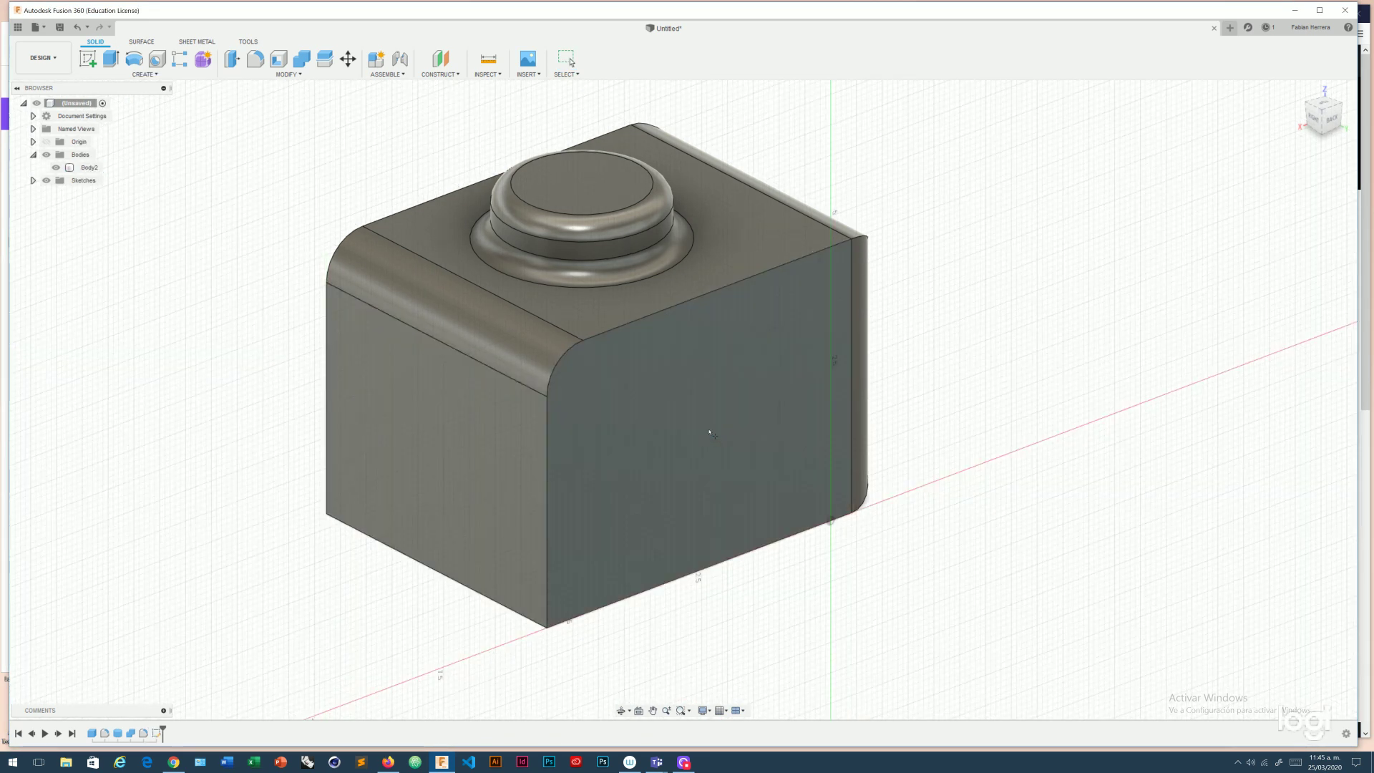
{"action": "left_click", "coordinate": [704, 430]}
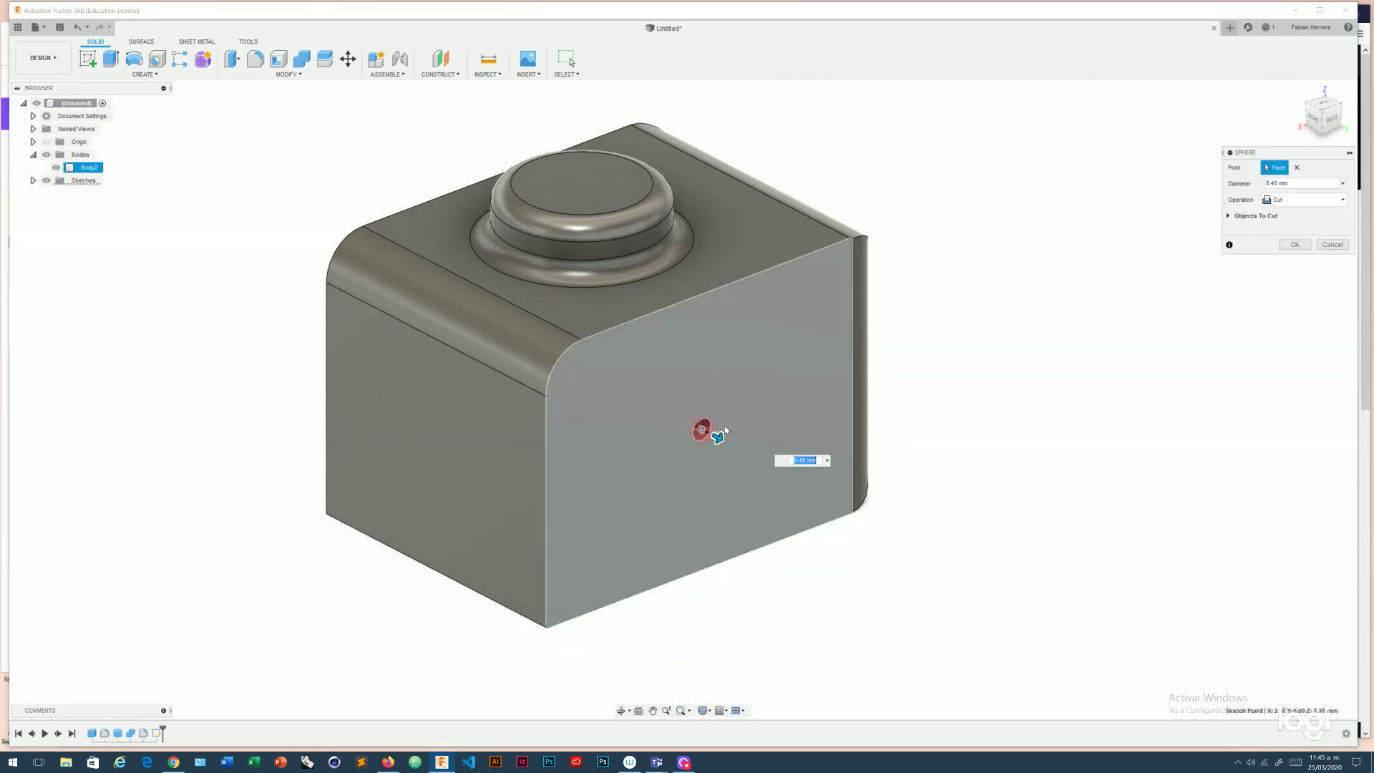
{"action": "left_click_drag", "start_coordinate": [708, 438], "coordinate": [776, 468]}
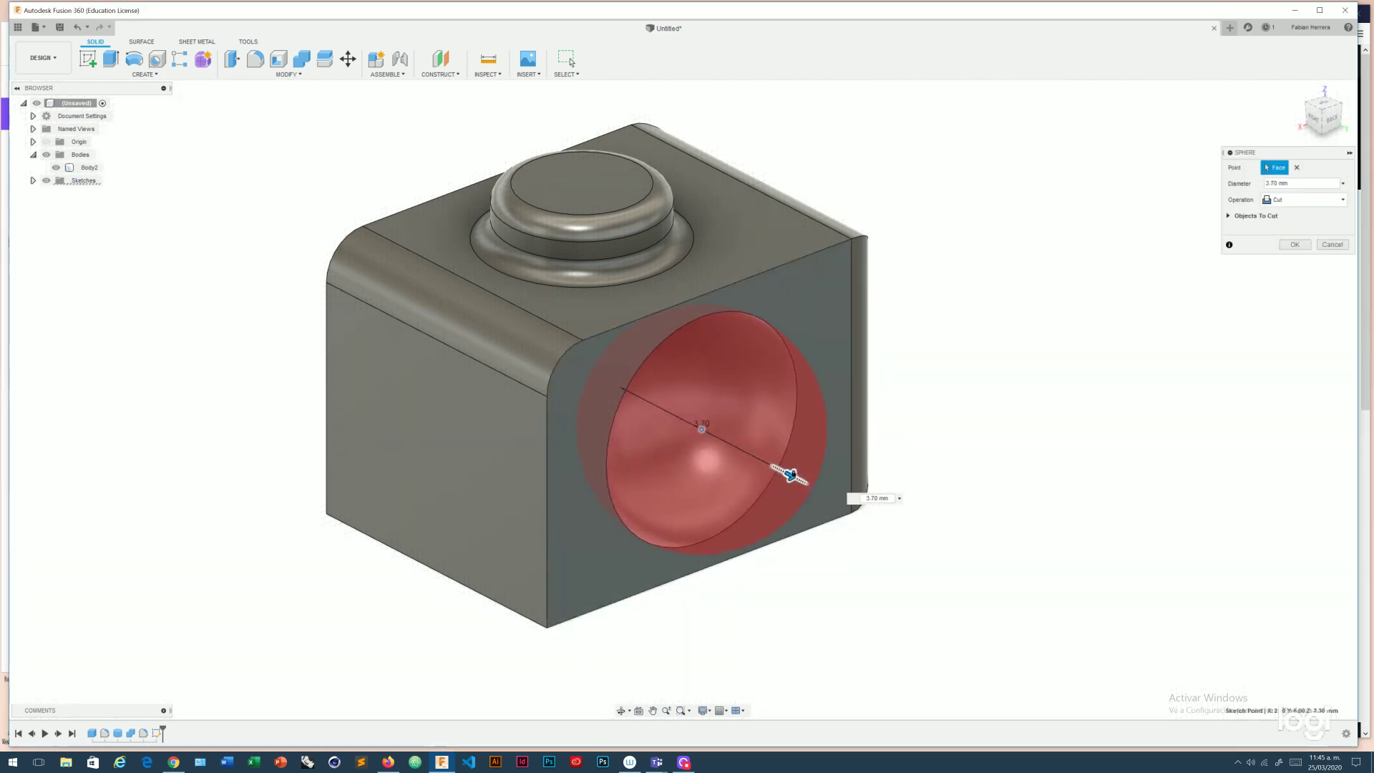
Preview Join, Intersect and Cut operations, and size the sphere to 3.00 mm diameter.
{"action": "left_click", "coordinate": [1278, 201]}
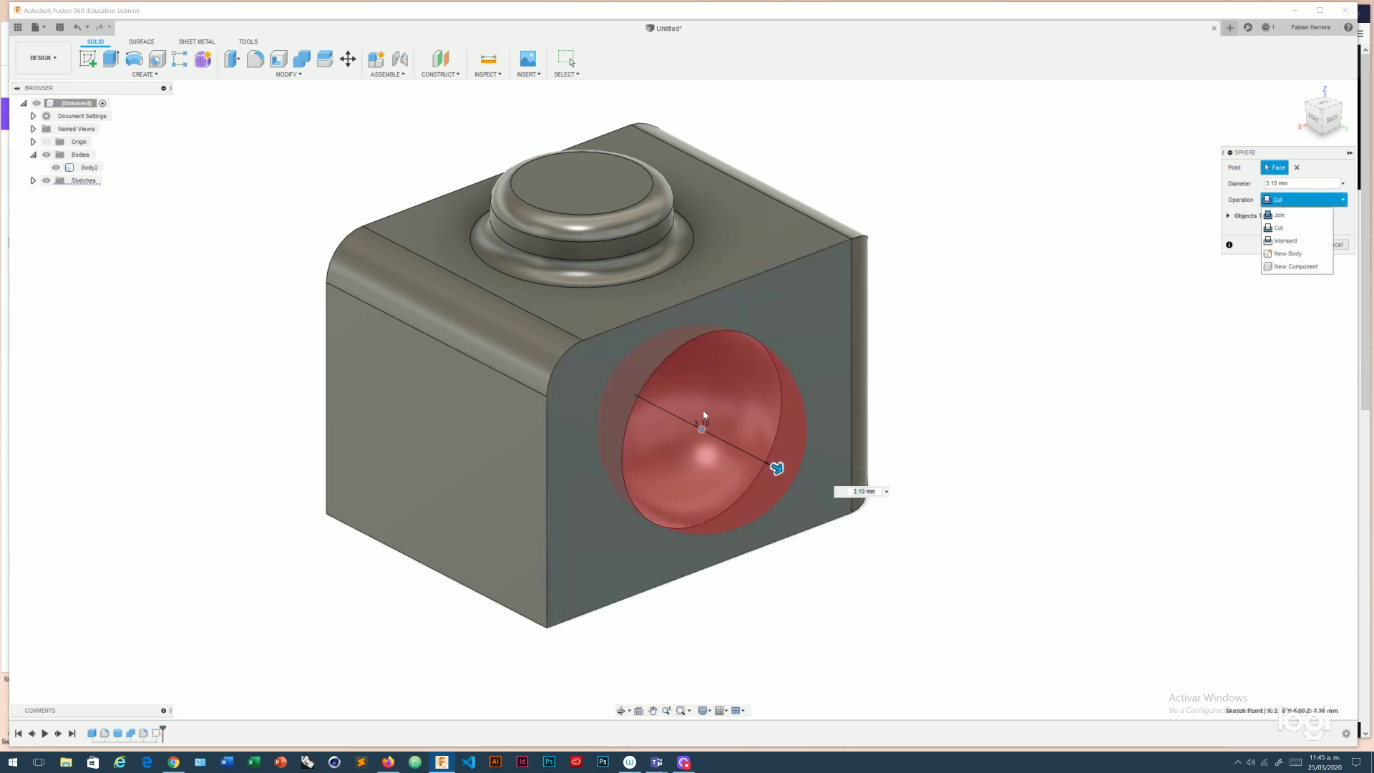
{"action": "left_click", "coordinate": [1299, 216]}
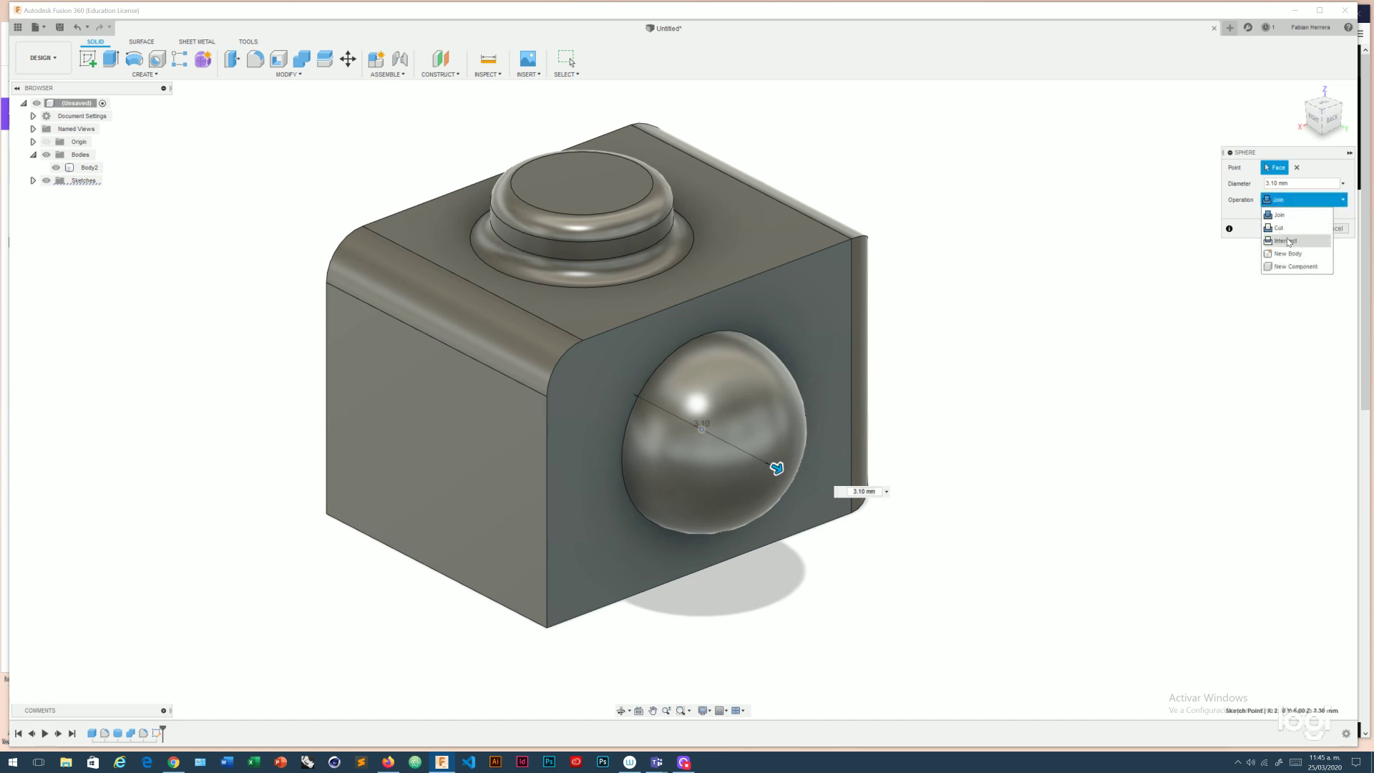
{"action": "left_click", "coordinate": [1291, 242]}
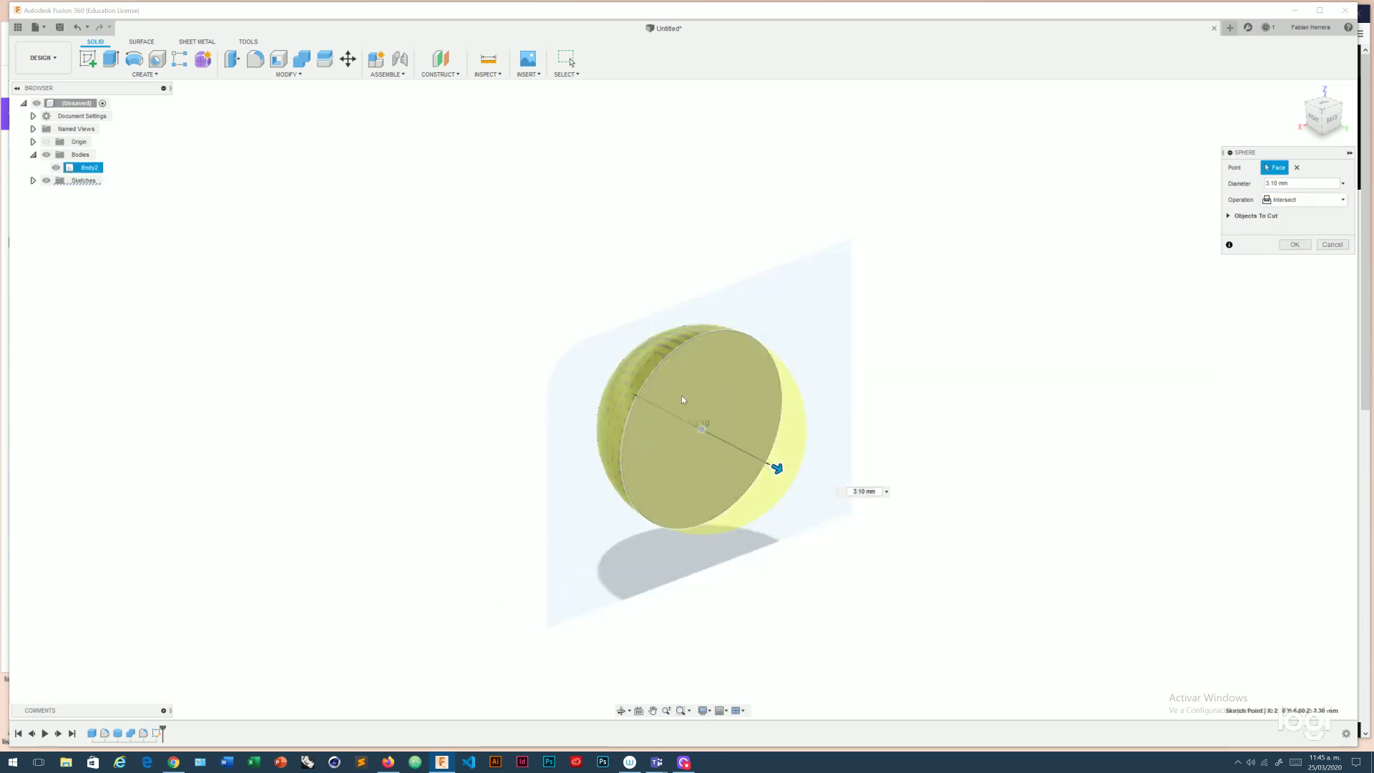
{"action": "left_click", "coordinate": [1281, 200]}
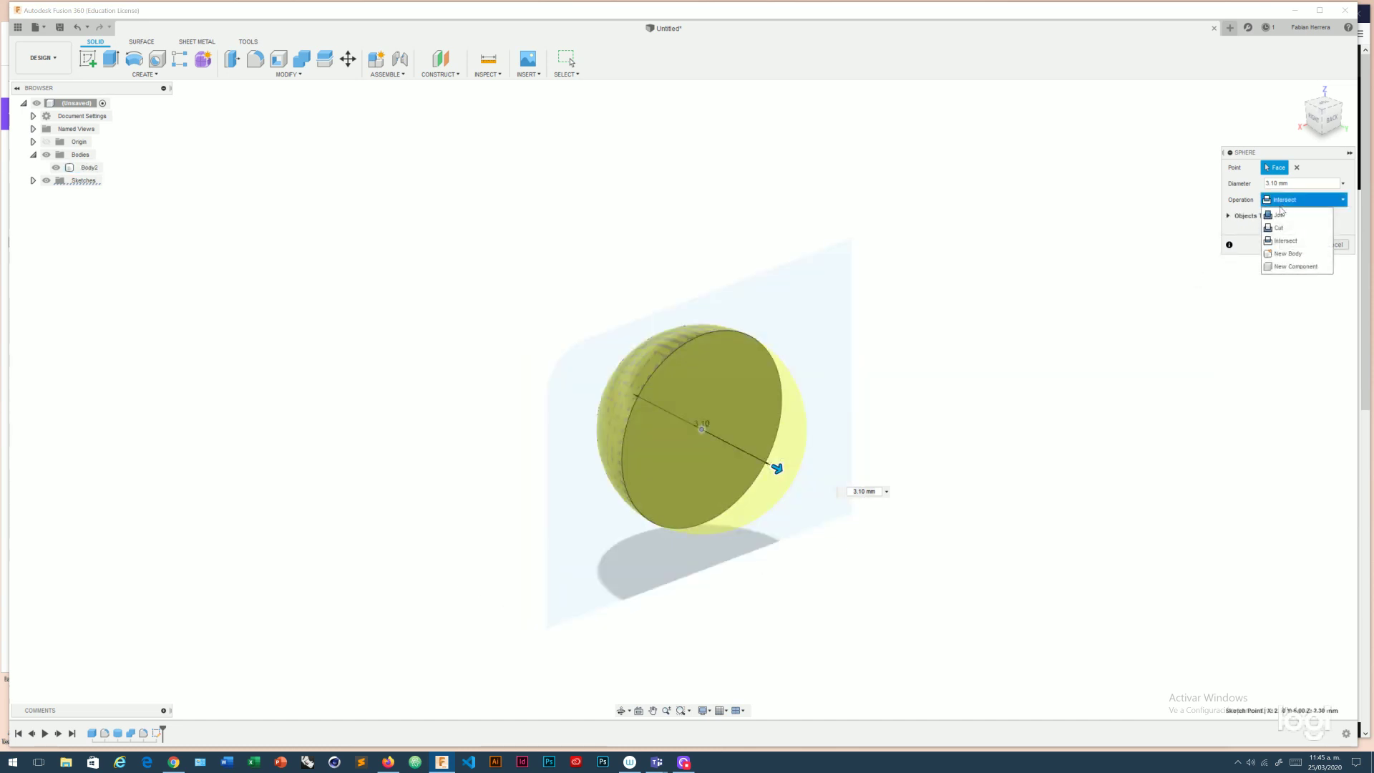
{"action": "left_click", "coordinate": [1294, 228]}
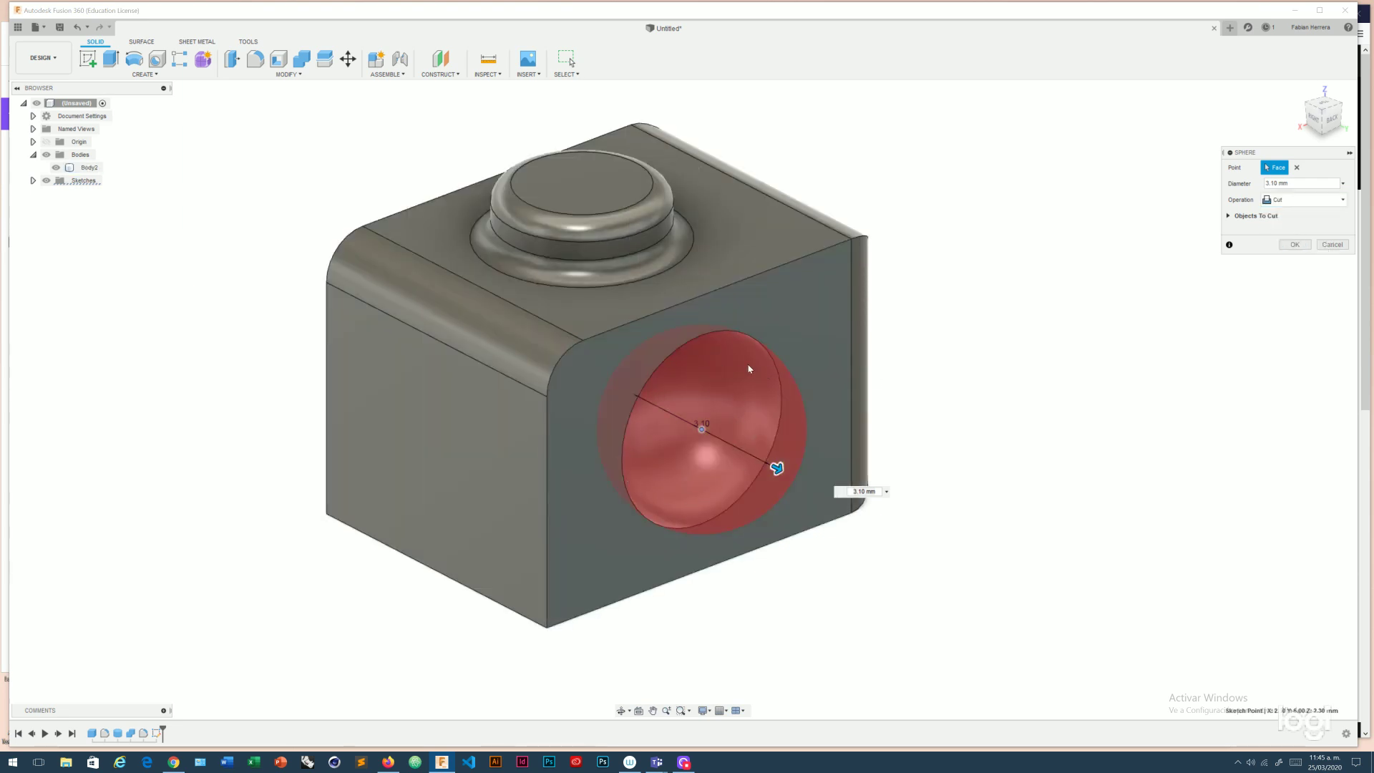
{"action": "left_click_drag", "start_coordinate": [777, 469], "coordinate": [831, 489]}
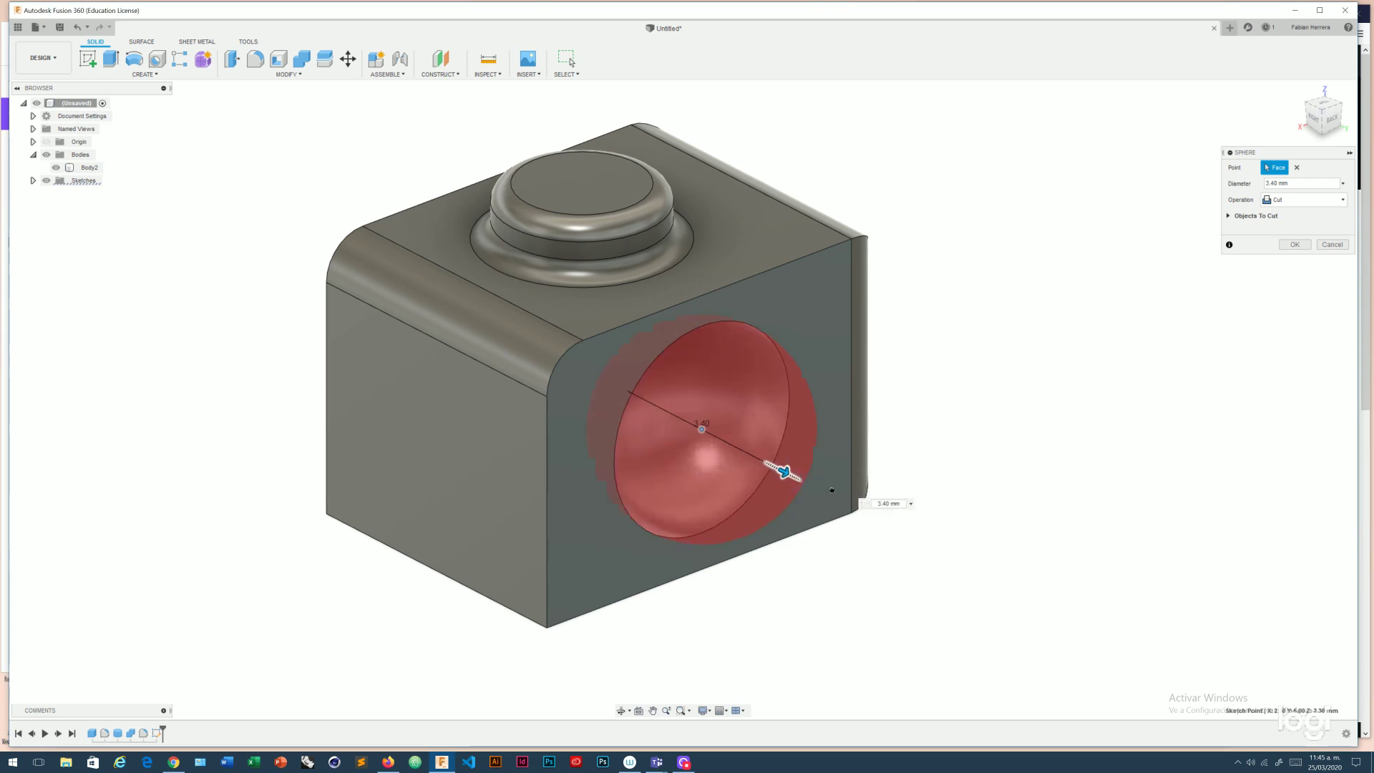
{"action": "mouse_move", "coordinate": [831, 489]}
{"action": "left_mouse_down"}
{"action": "mouse_move", "coordinate": [926, 593]}
{"action": "mouse_move", "coordinate": [752, 489]}
{"action": "left_mouse_up"}
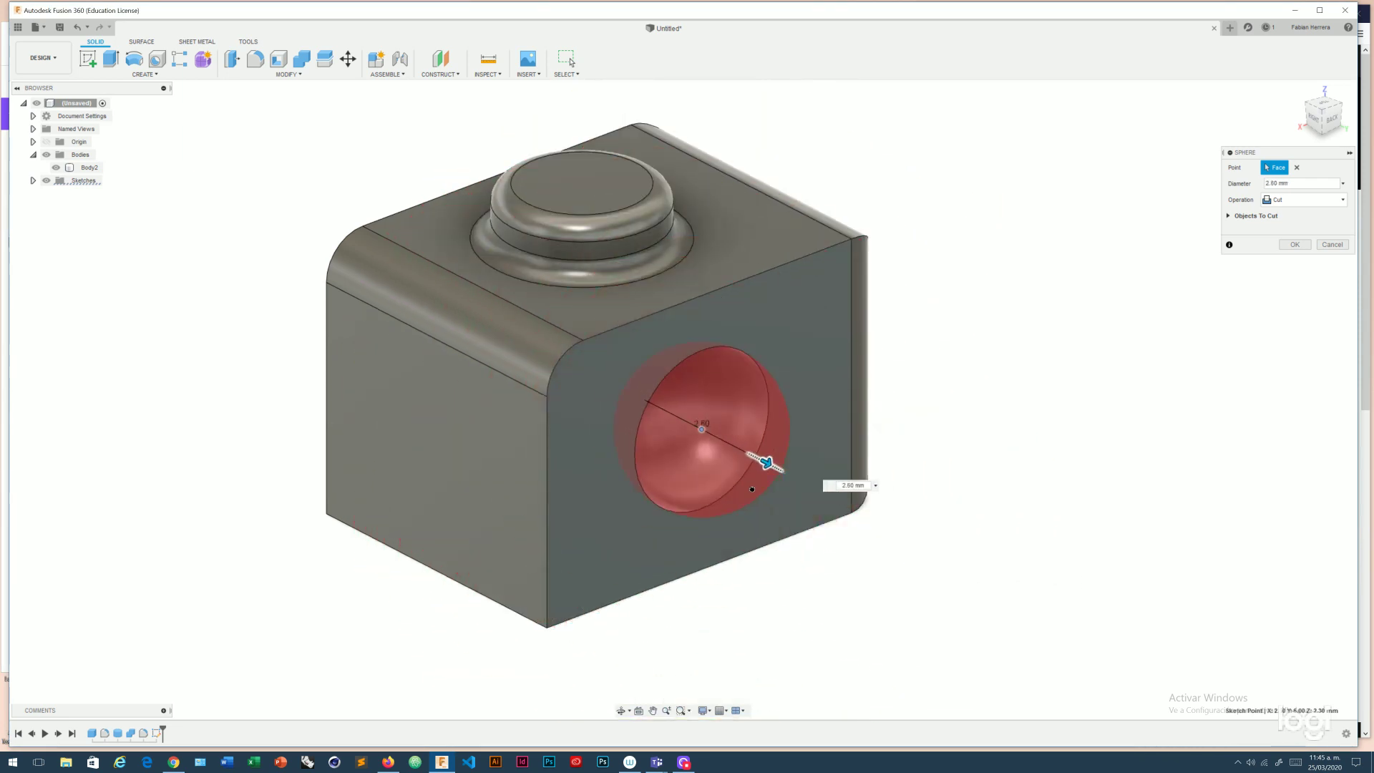
{"action": "left_click_drag", "start_coordinate": [751, 488], "coordinate": [763, 496]}
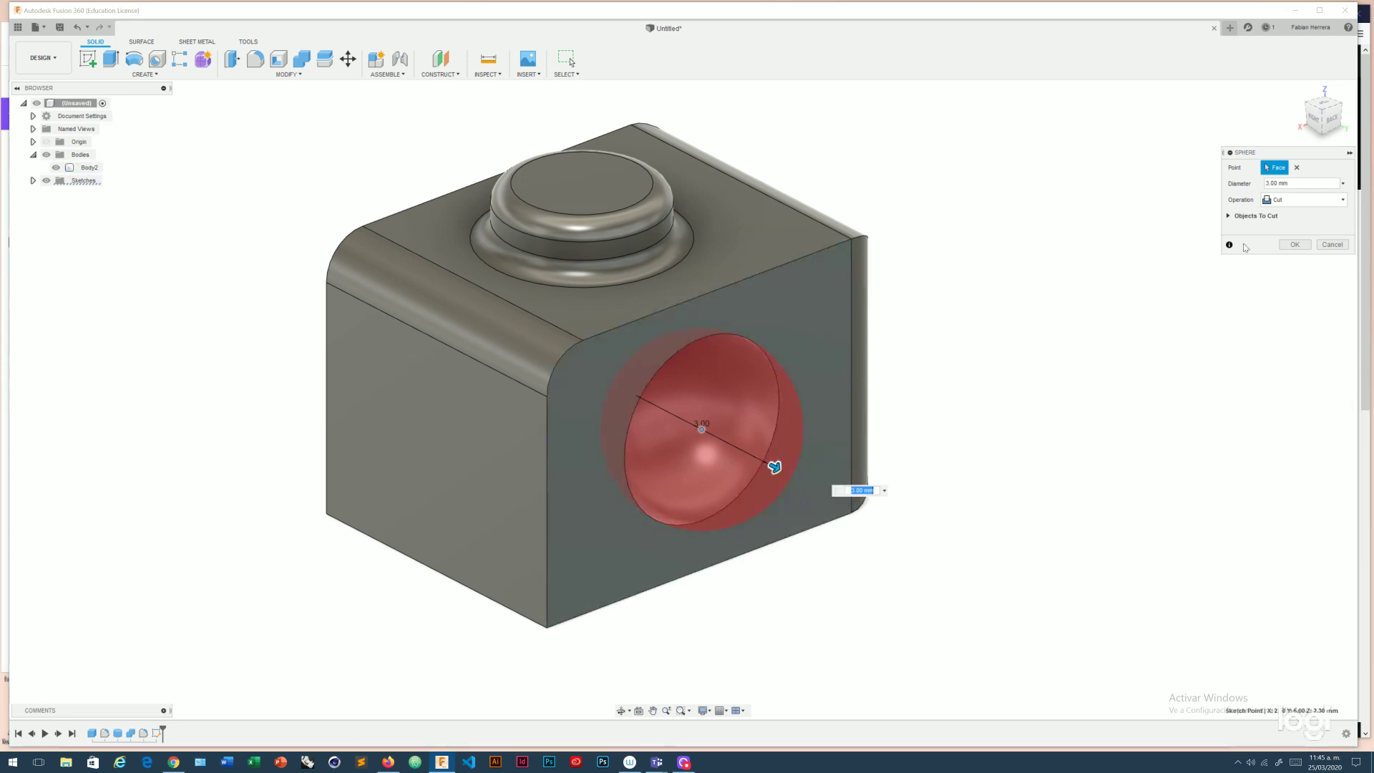
Create the sphere as a separate New Body, Body3, and select it.
{"action": "left_click", "coordinate": [1286, 201]}
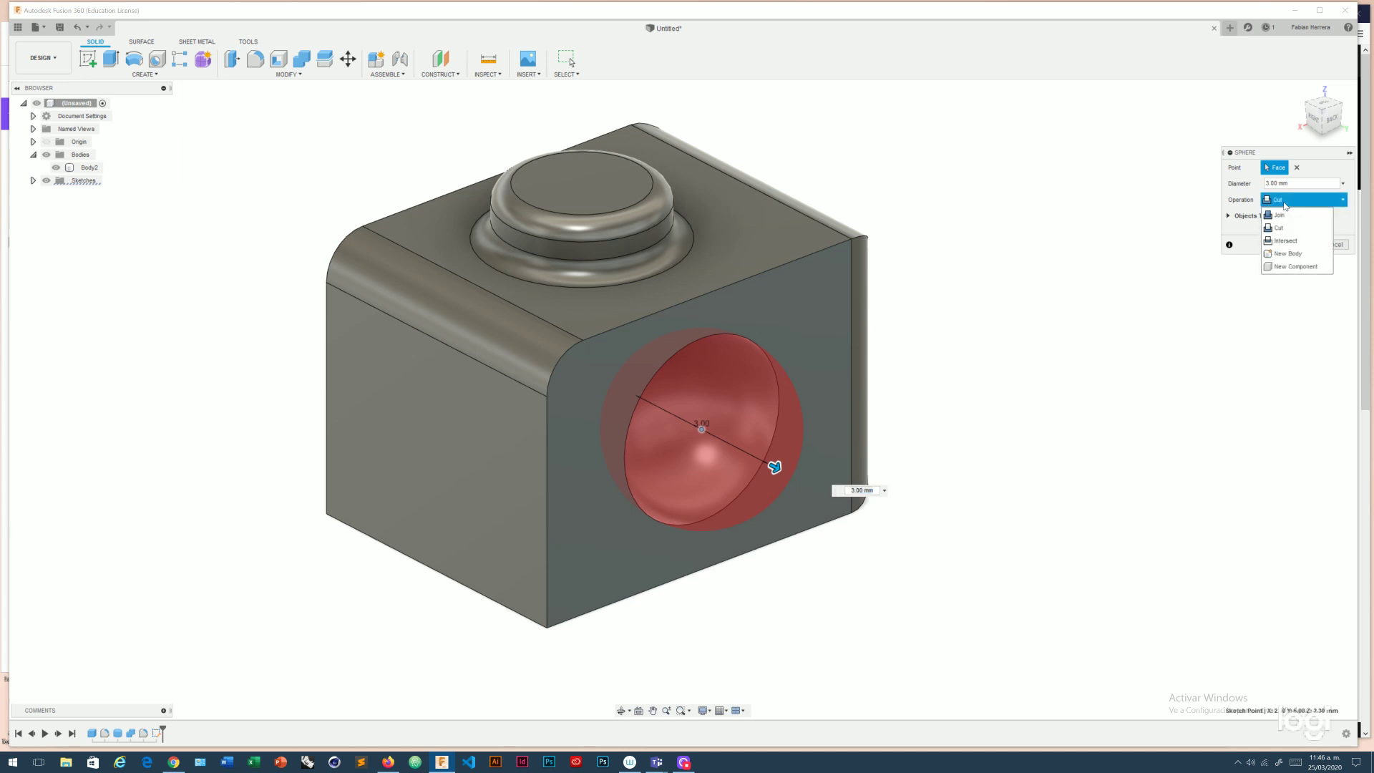
{"action": "left_click", "coordinate": [1283, 254]}
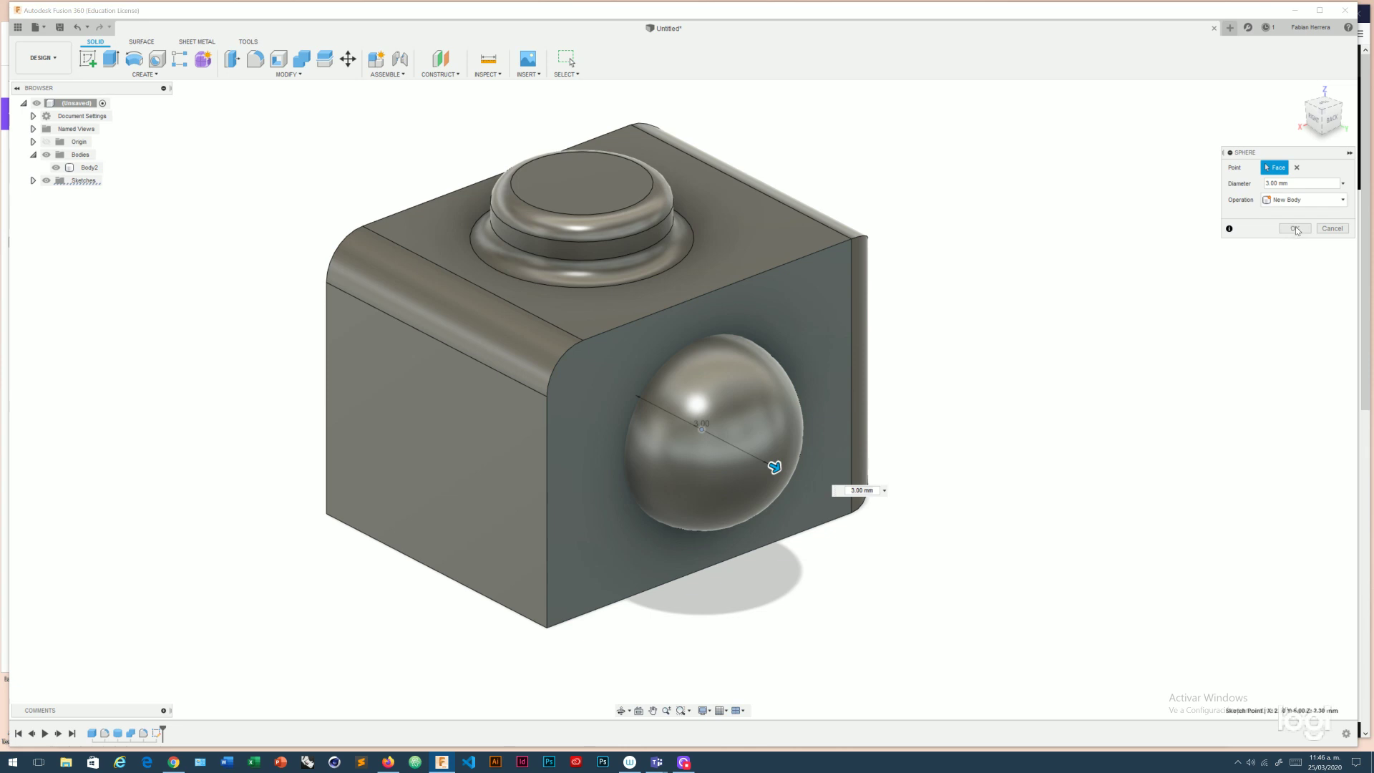
{"action": "left_click", "coordinate": [1295, 228]}
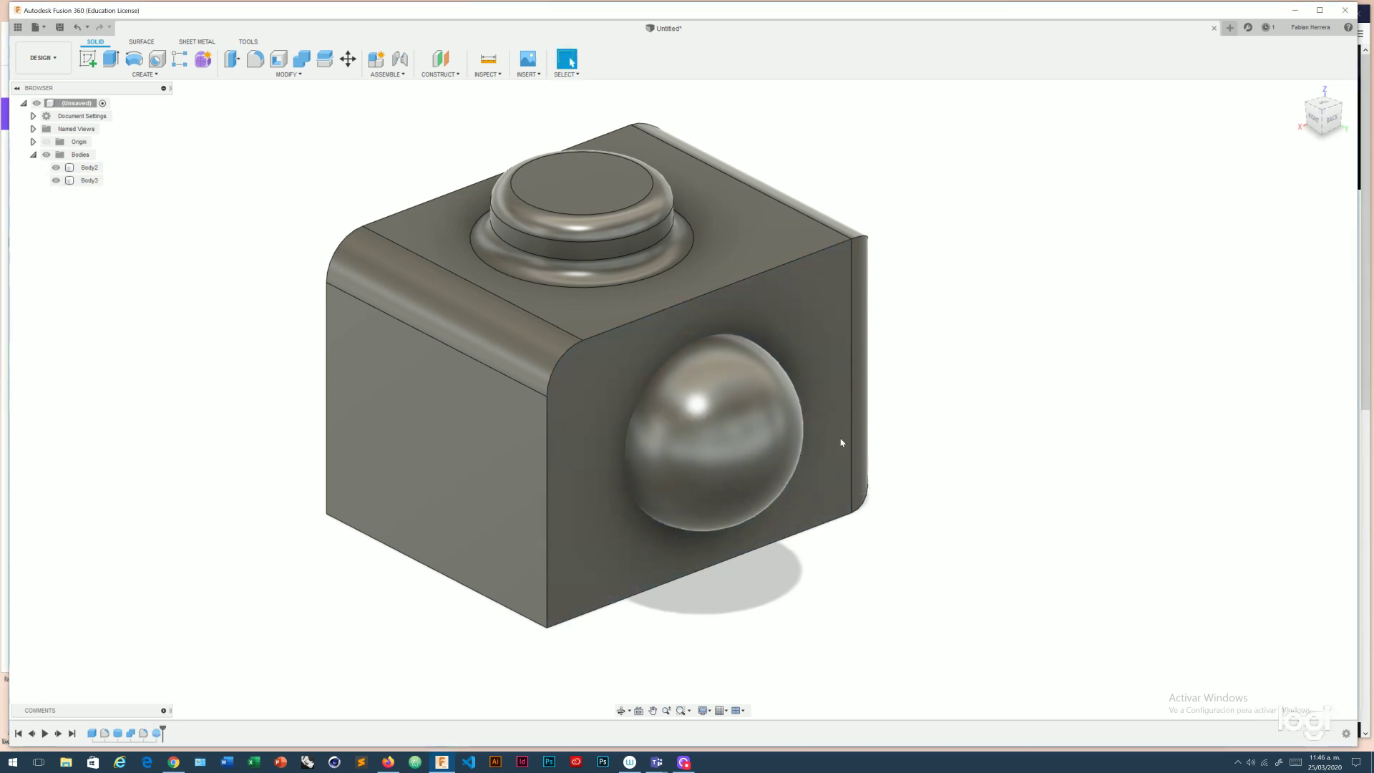
{"action": "left_click", "coordinate": [95, 183]}
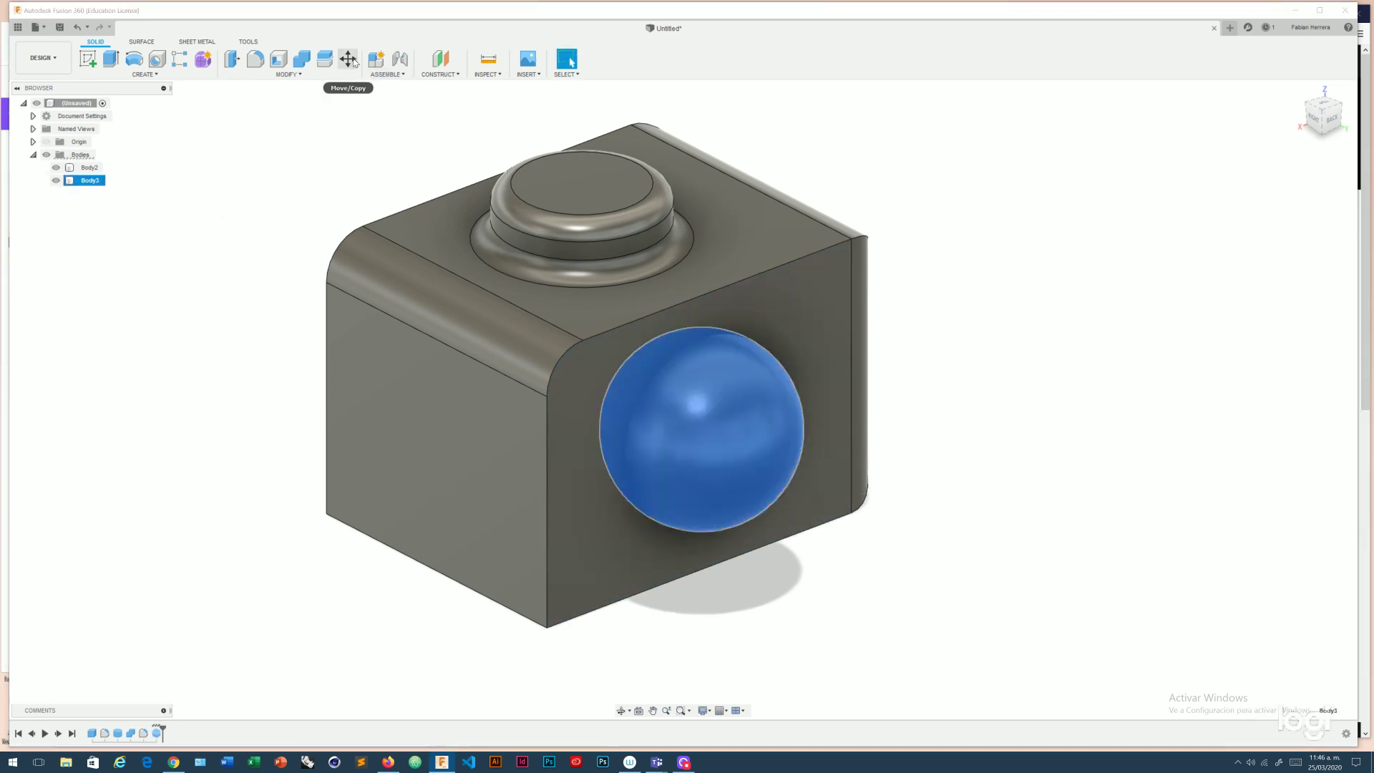
Move sphere Body3 to a new height on the brick's side face.
{"action": "left_click", "coordinate": [348, 59]}
{"action": "mouse_move", "coordinate": [733, 469]}
{"action": "left_mouse_down"}
{"action": "mouse_move", "coordinate": [708, 454]}
{"action": "mouse_move", "coordinate": [1051, 423]}
{"action": "left_mouse_up"}
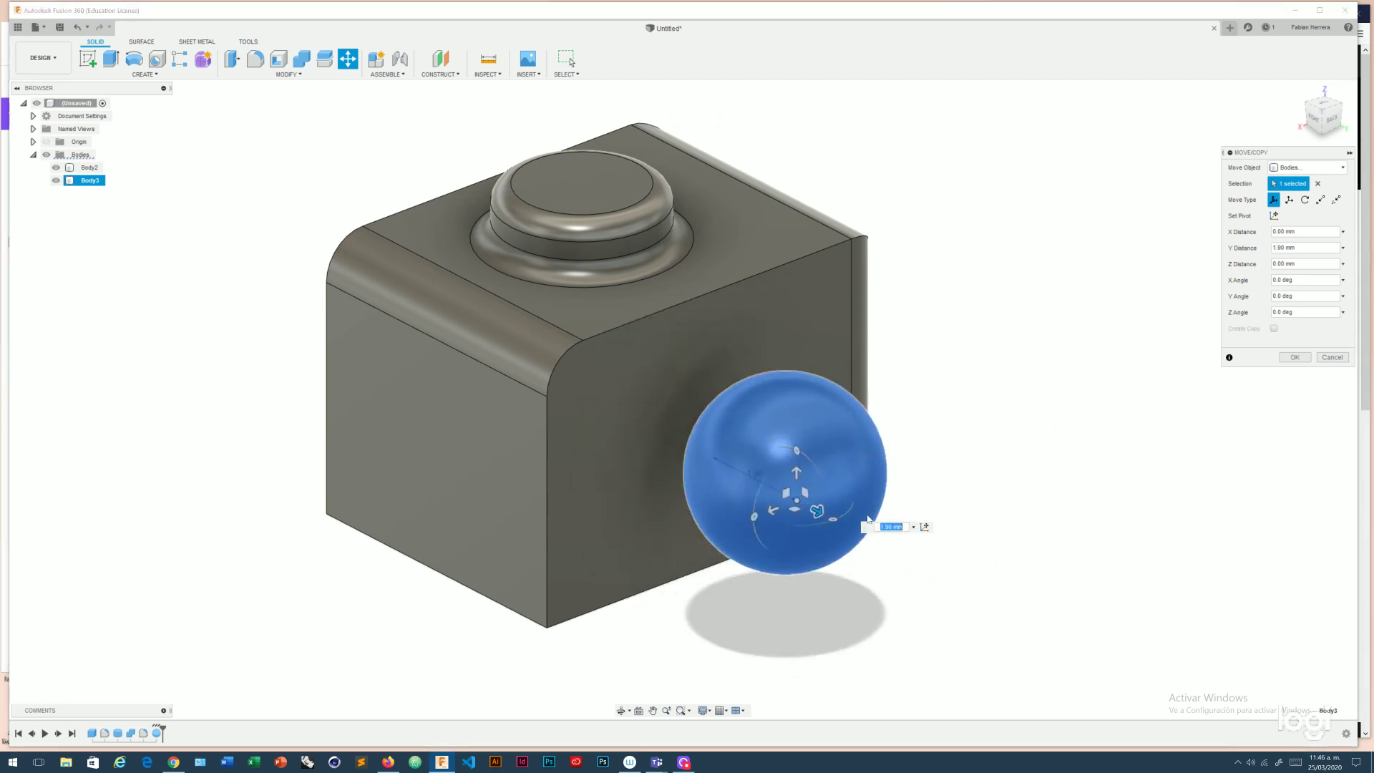
{"action": "mouse_move", "coordinate": [796, 470]}
{"action": "left_mouse_down"}
{"action": "mouse_move", "coordinate": [796, 410]}
{"action": "mouse_move", "coordinate": [724, 378]}
{"action": "mouse_move", "coordinate": [724, 424]}
{"action": "left_mouse_up"}
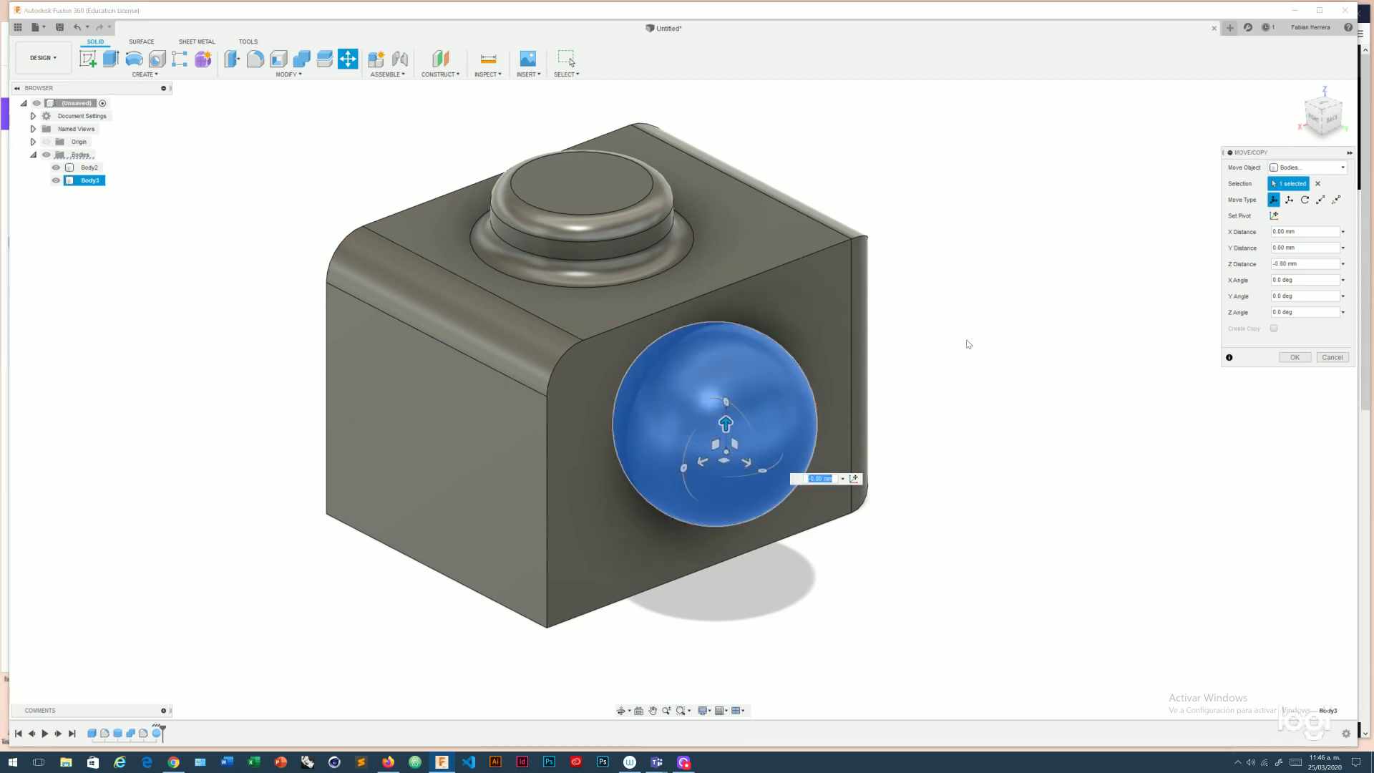
{"action": "left_click", "coordinate": [1296, 357]}
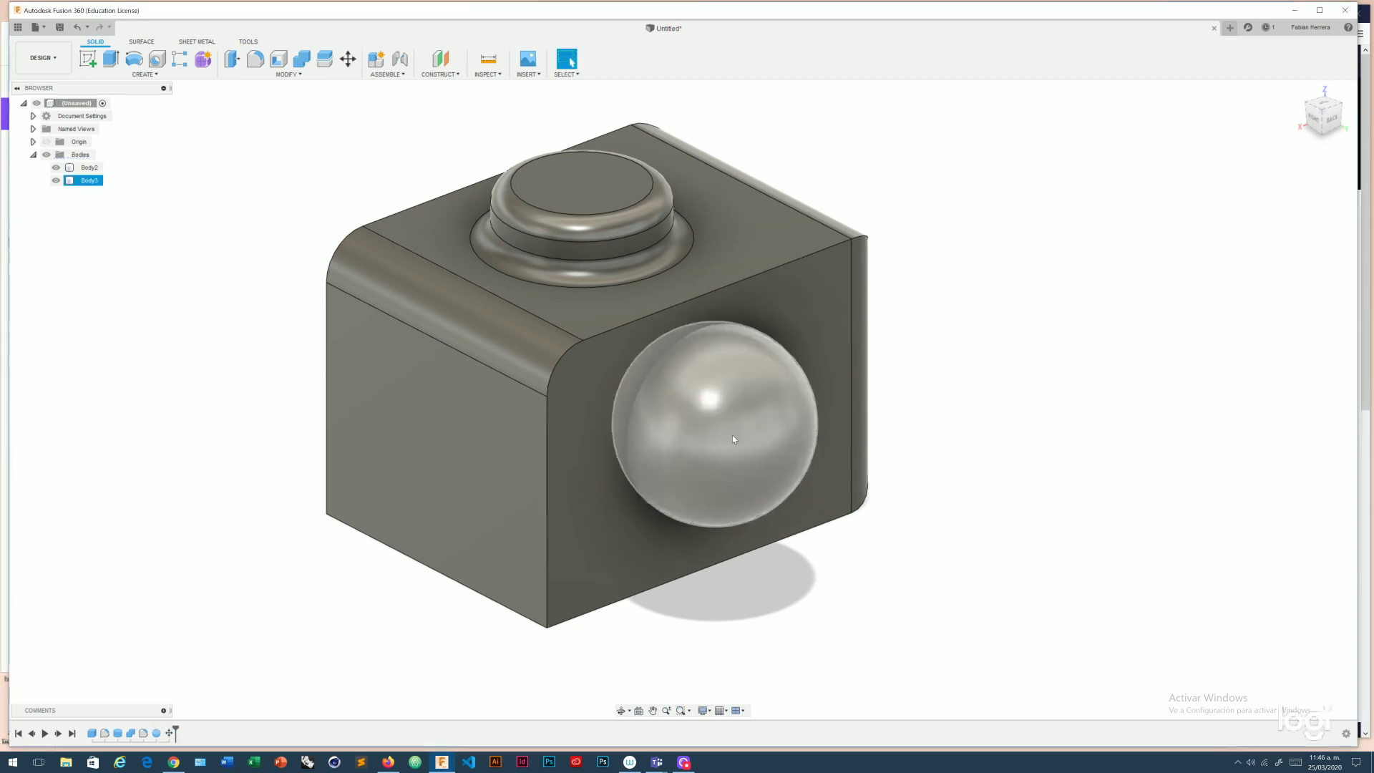
Nudge Body3 slightly down and forward, keeping it half embedded.
{"action": "left_click", "coordinate": [90, 180]}
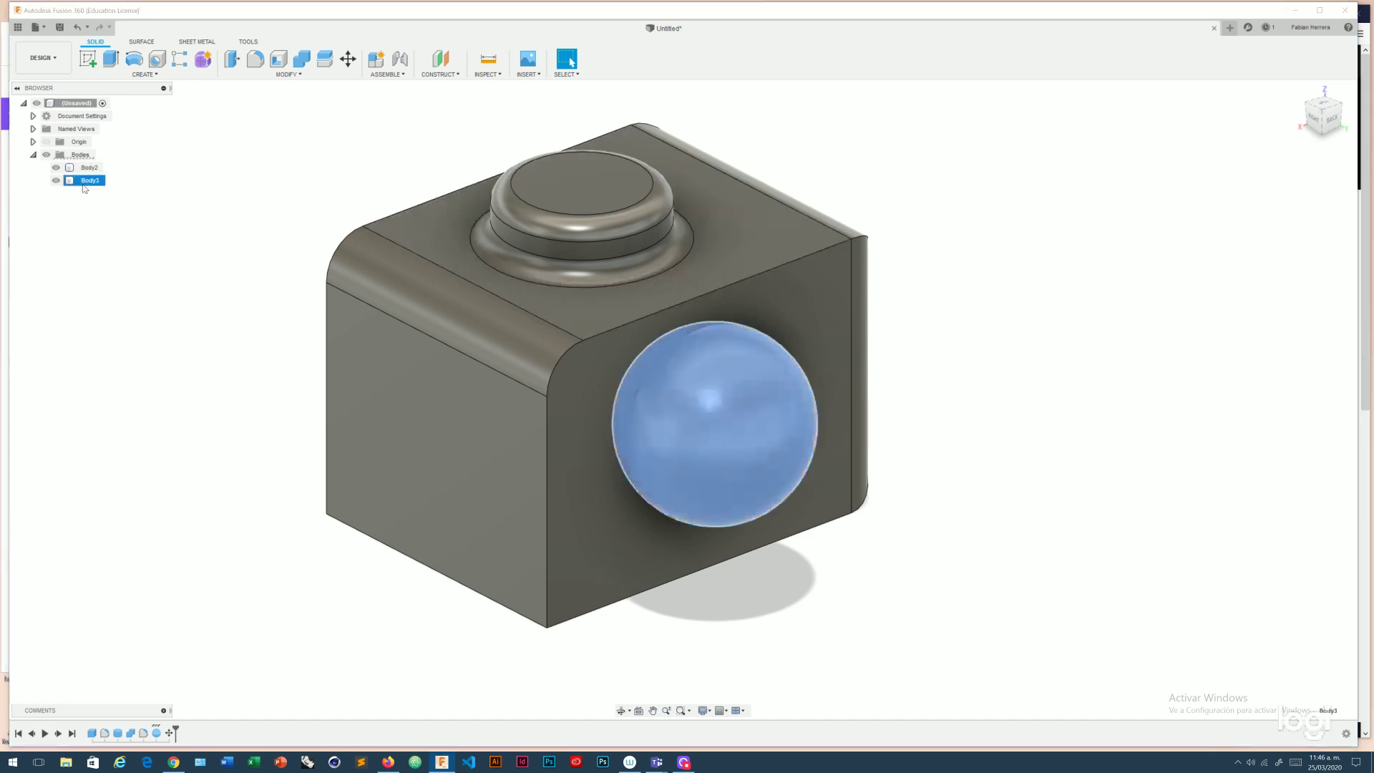
{"action": "left_click", "coordinate": [350, 61]}
{"action": "mouse_move", "coordinate": [728, 401]}
{"action": "left_mouse_down"}
{"action": "mouse_move", "coordinate": [687, 462]}
{"action": "mouse_move", "coordinate": [723, 469]}
{"action": "mouse_move", "coordinate": [723, 435]}
{"action": "mouse_move", "coordinate": [834, 325]}
{"action": "mouse_move", "coordinate": [752, 429]}
{"action": "mouse_move", "coordinate": [741, 489]}
{"action": "left_mouse_up"}
{"action": "left_click_drag", "start_coordinate": [725, 447], "coordinate": [716, 472]}
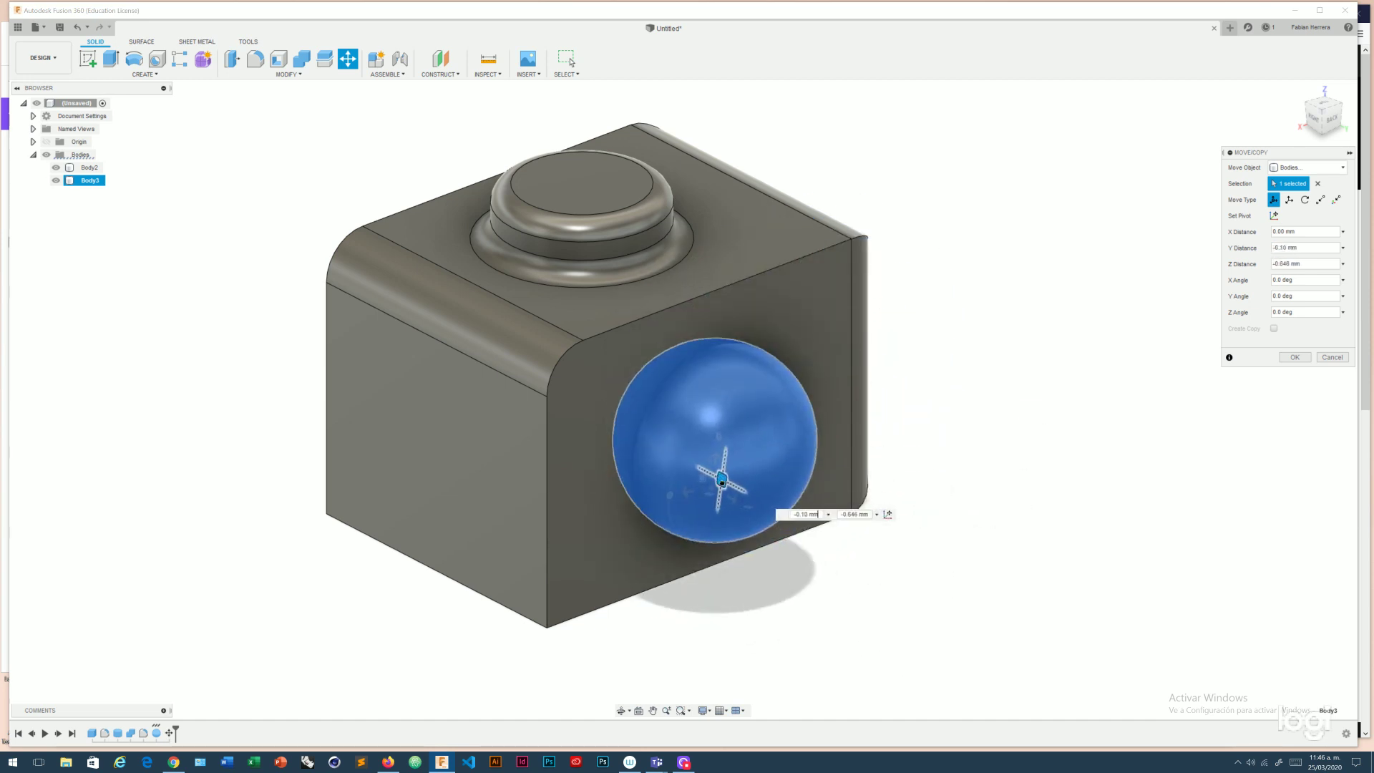
{"action": "left_click", "coordinate": [1295, 357]}
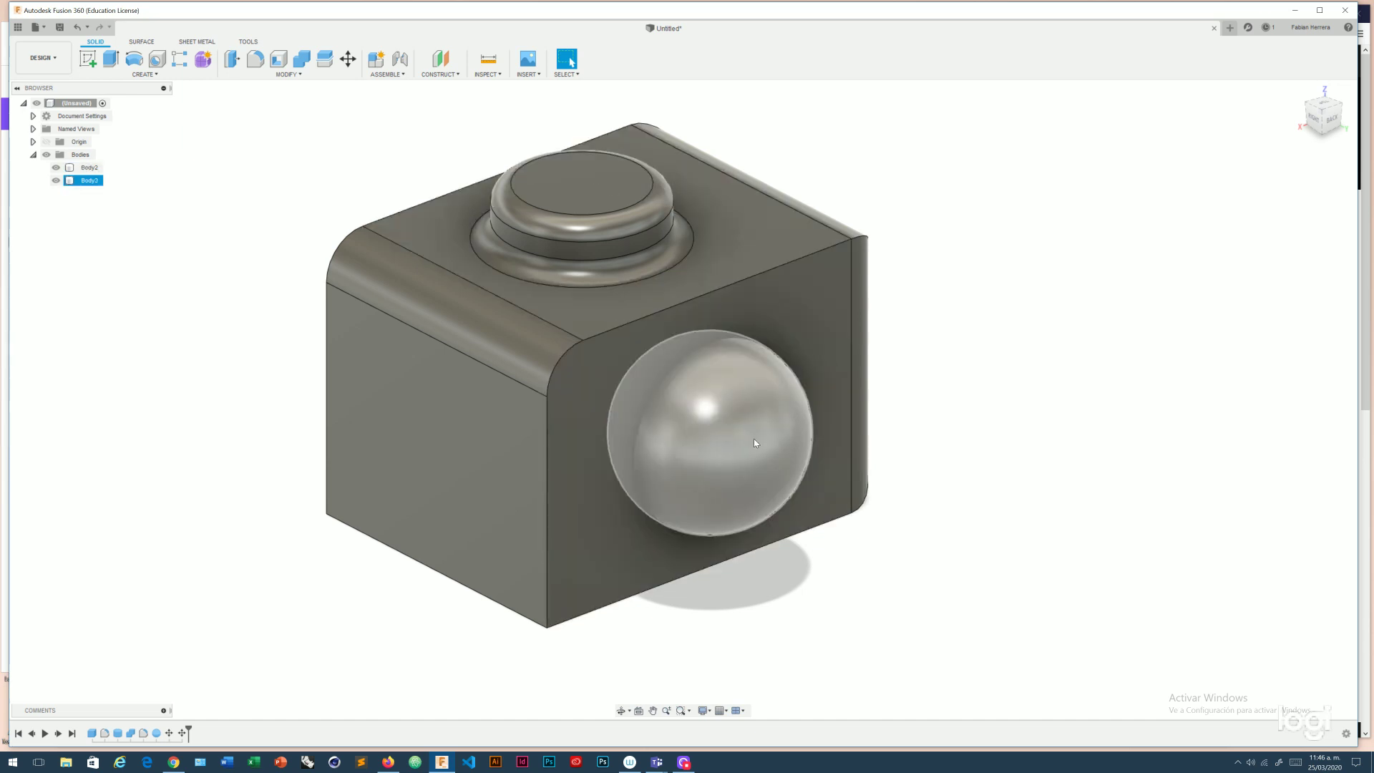
Combine with Cut, subtracting sphere Body3 from the brick to leave a spherical pocket.
{"action": "left_click", "coordinate": [305, 60]}
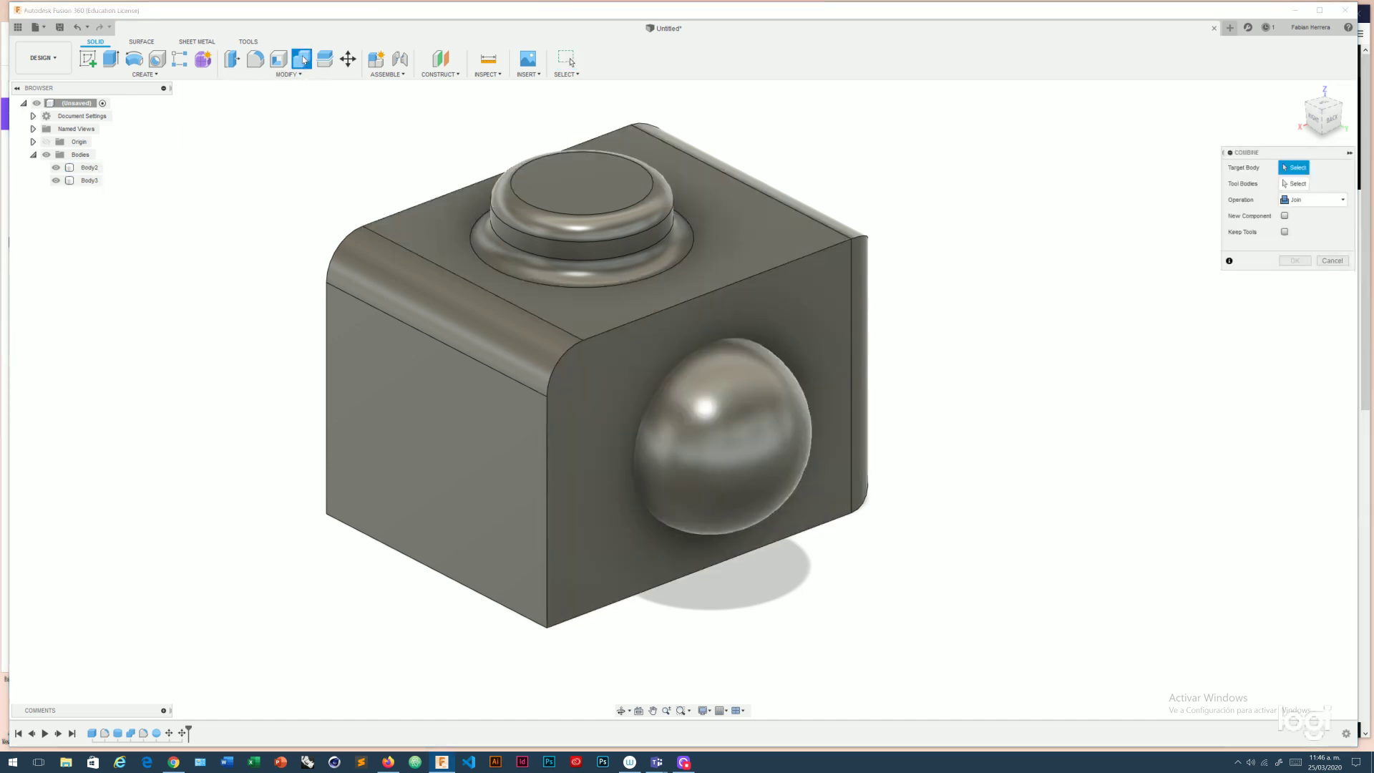
{"action": "left_click", "coordinate": [1321, 202]}
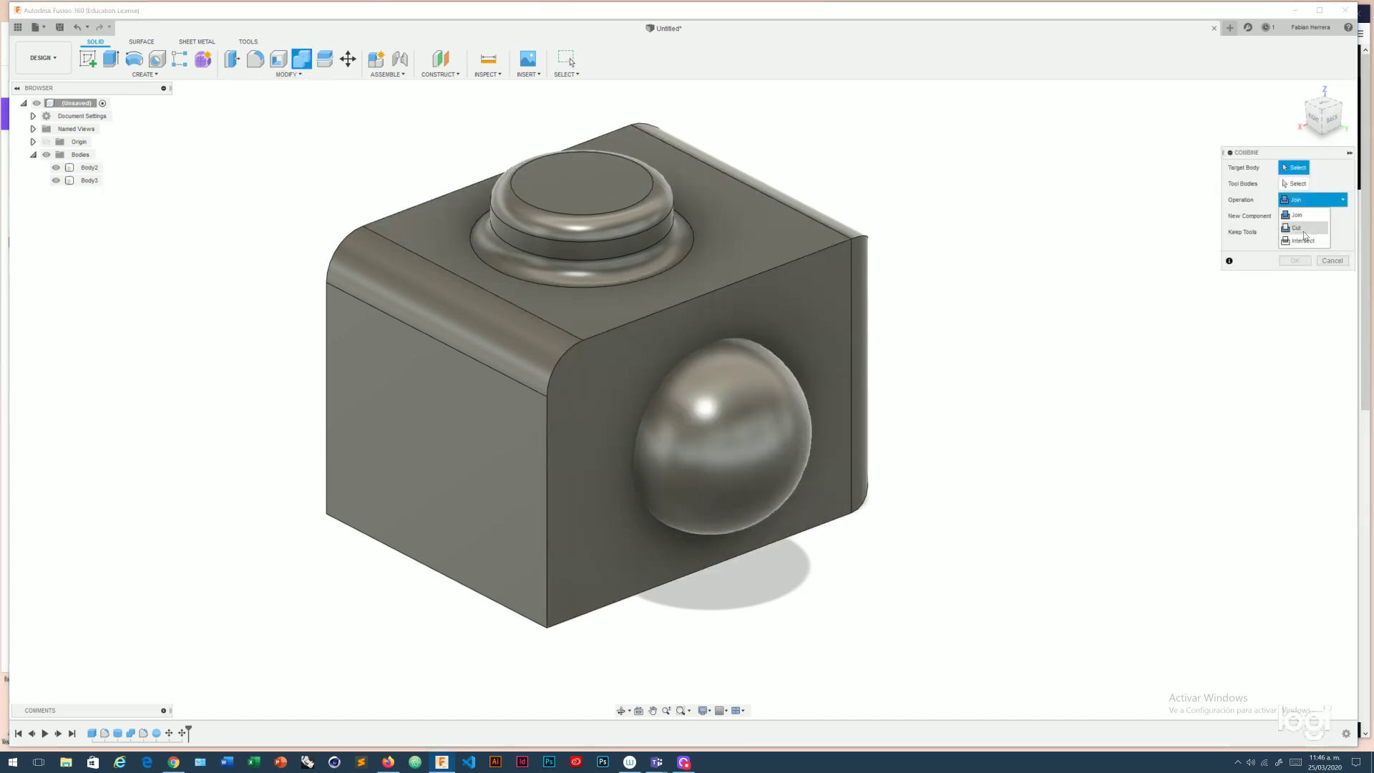
{"action": "left_click", "coordinate": [1304, 236]}
{"action": "left_click", "coordinate": [809, 290]}
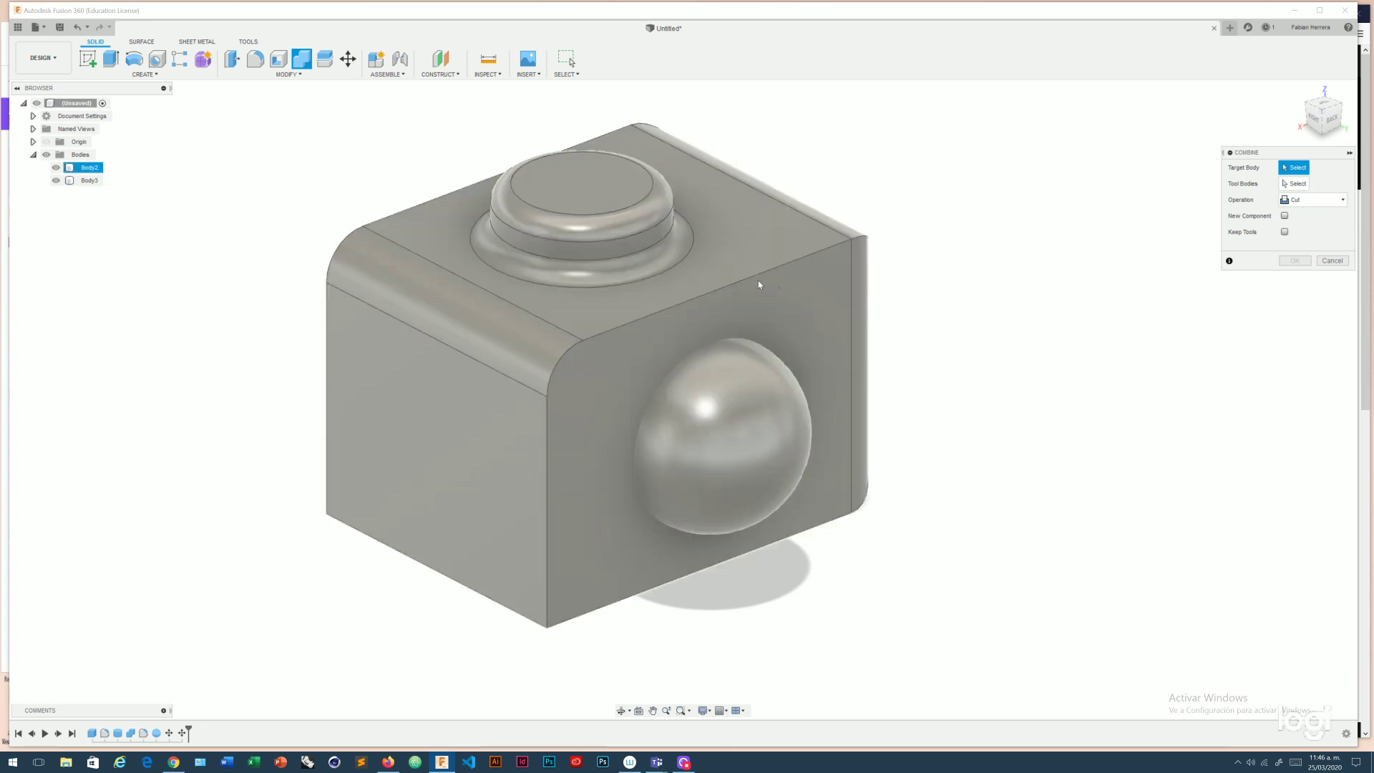
{"action": "left_click", "coordinate": [741, 415]}
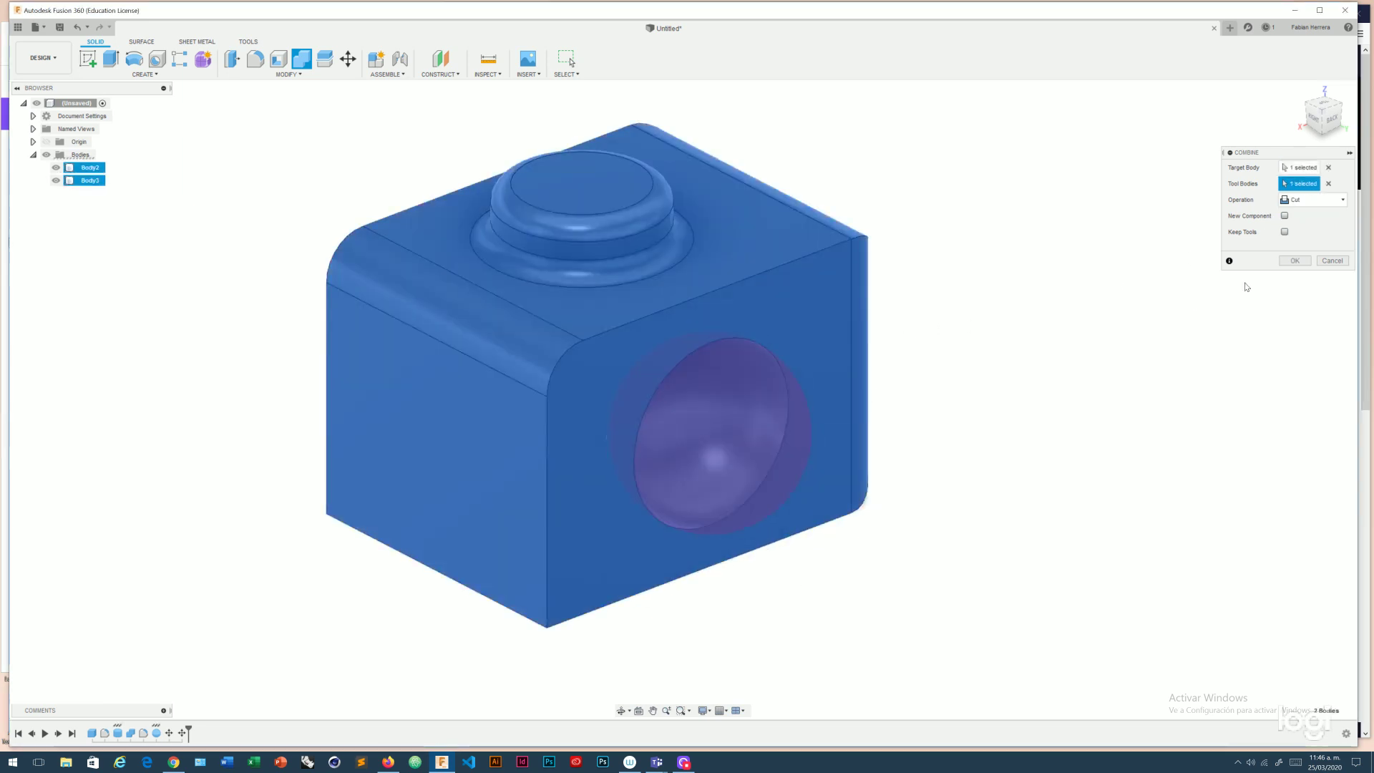
{"action": "left_click", "coordinate": [1297, 261]}
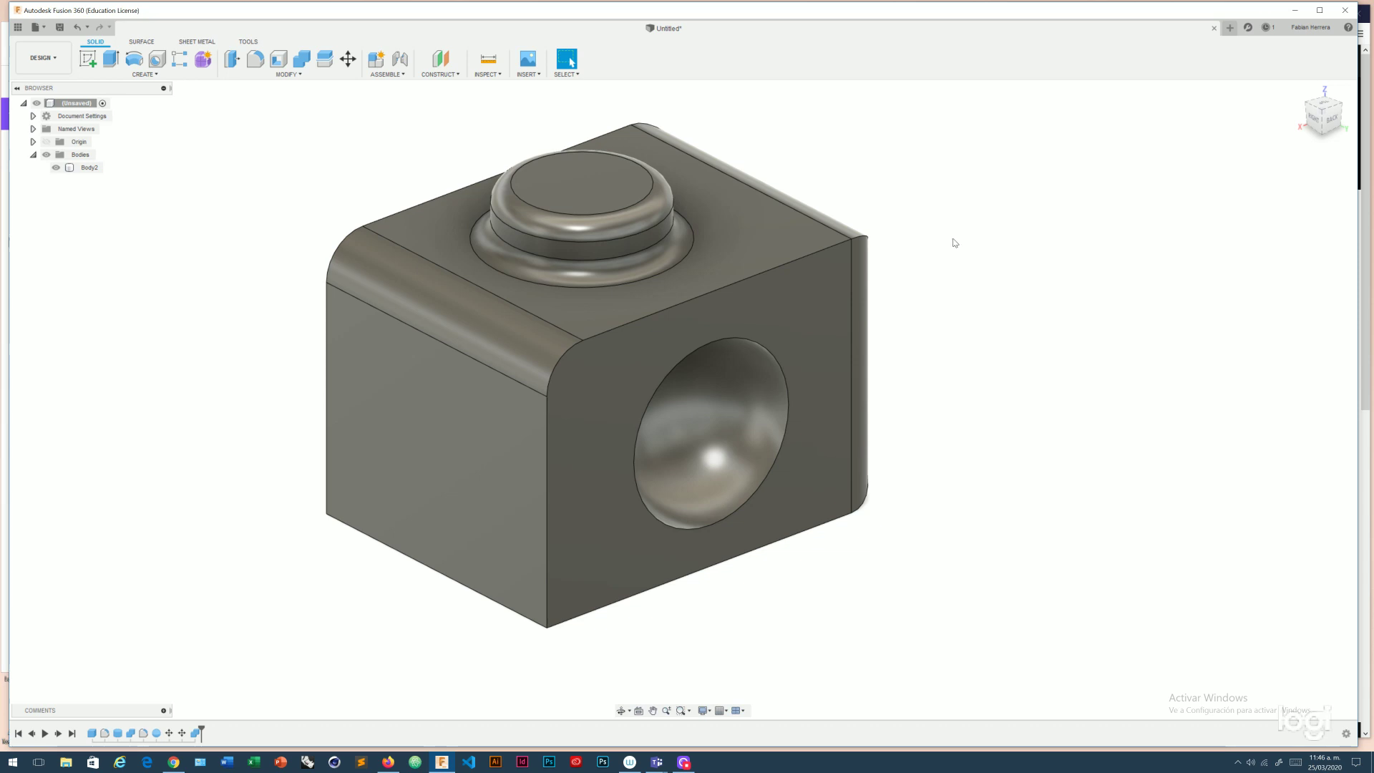
{"action": "mouse_move", "coordinate": [973, 264]}
{"action": "middle_mouse_down", "text": "shift"}
{"action": "mouse_move", "coordinate": [941, 254]}
{"action": "mouse_move", "coordinate": [917, 224]}
{"action": "mouse_move", "coordinate": [916, 239]}
{"action": "mouse_move", "coordinate": [976, 260]}
{"action": "middle_mouse_up", "text": "shift"}
{"action": "key", "text": "Escape"}
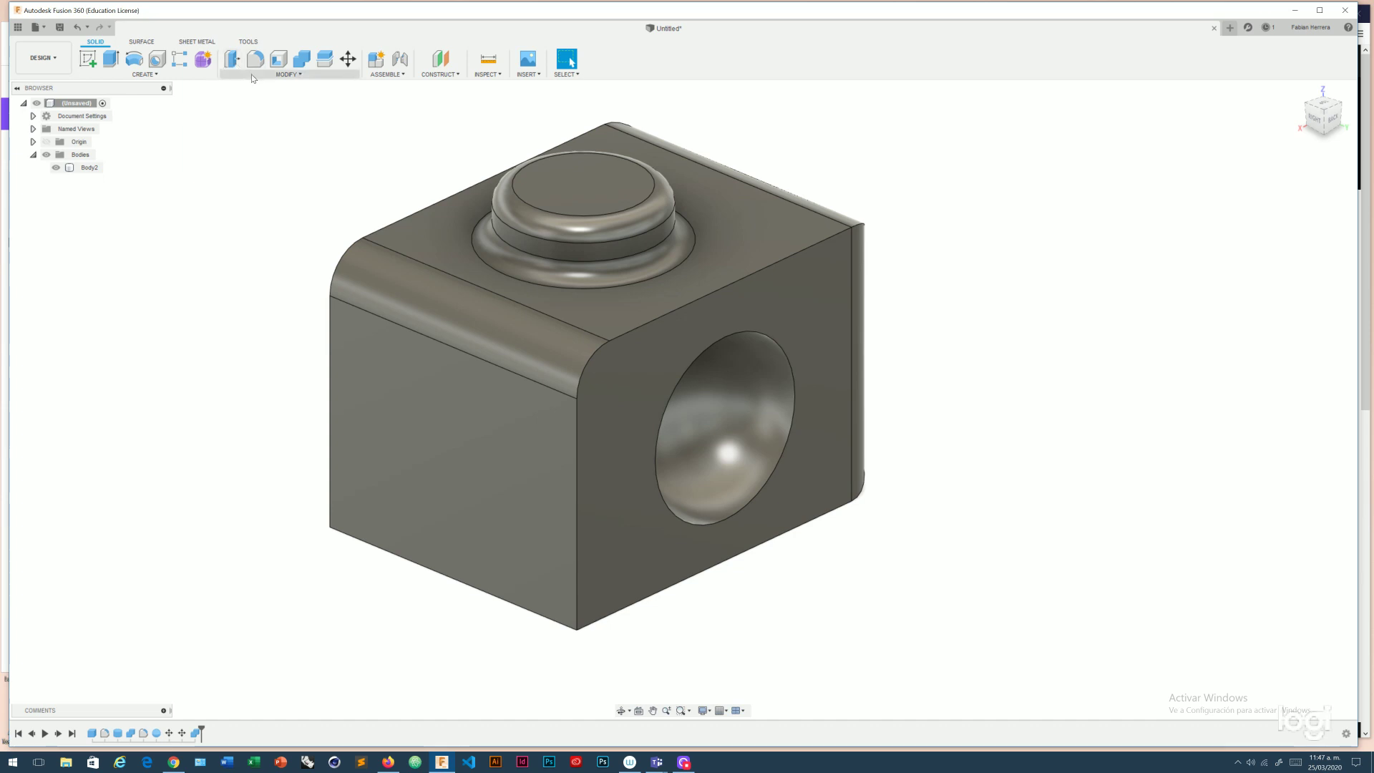
Chamfer the spherical pocket's circular rim by 0.20 mm.
{"action": "left_click", "coordinate": [252, 74]}
{"action": "left_click", "coordinate": [264, 118]}
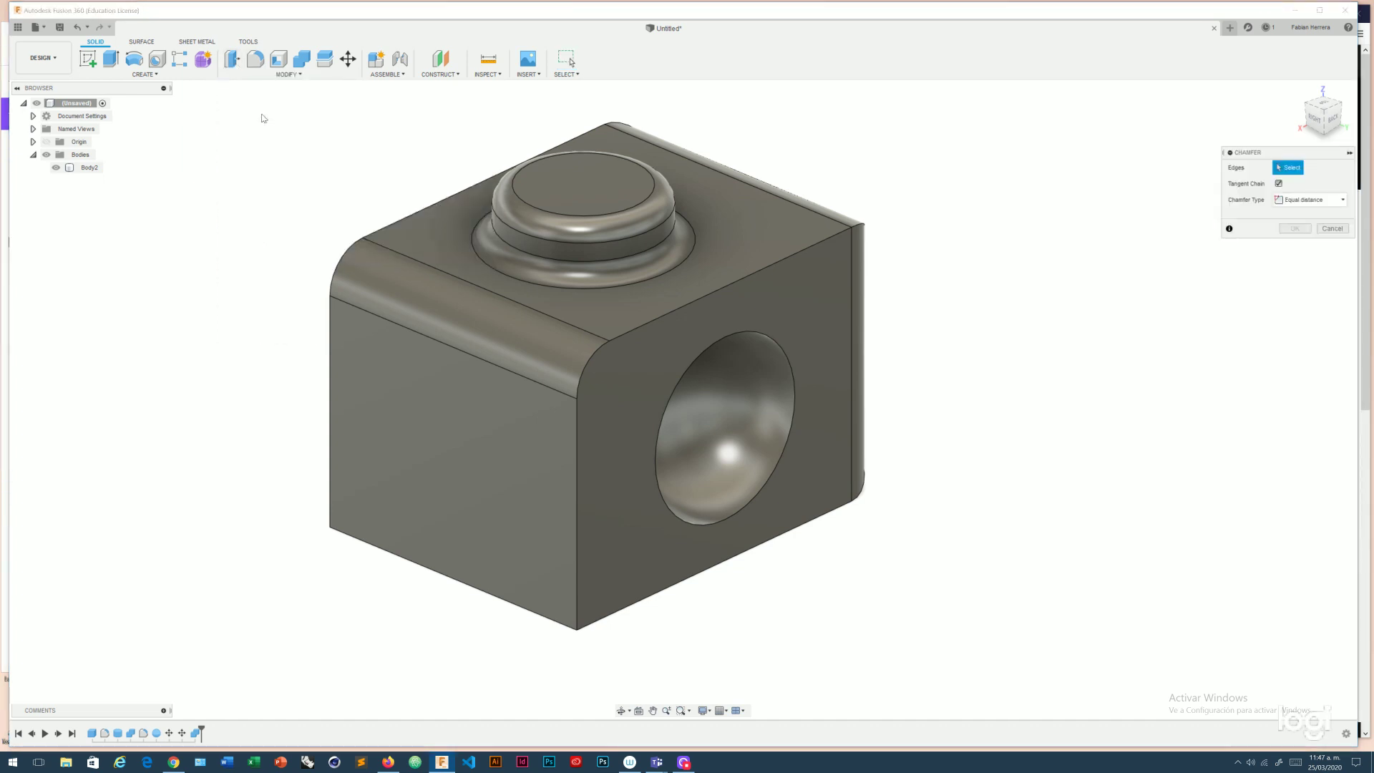
{"action": "left_click", "coordinate": [793, 371]}
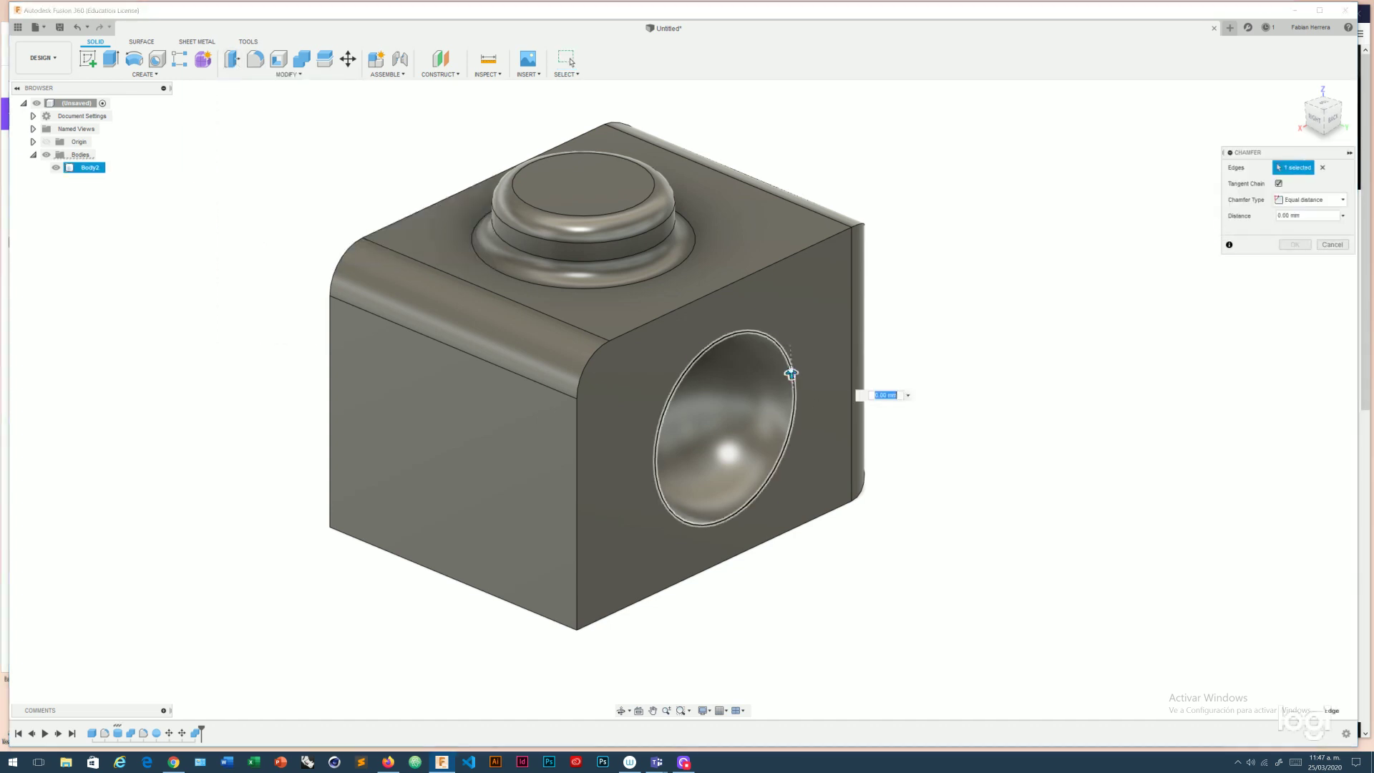
{"action": "left_click_drag", "start_coordinate": [791, 373], "coordinate": [791, 364]}
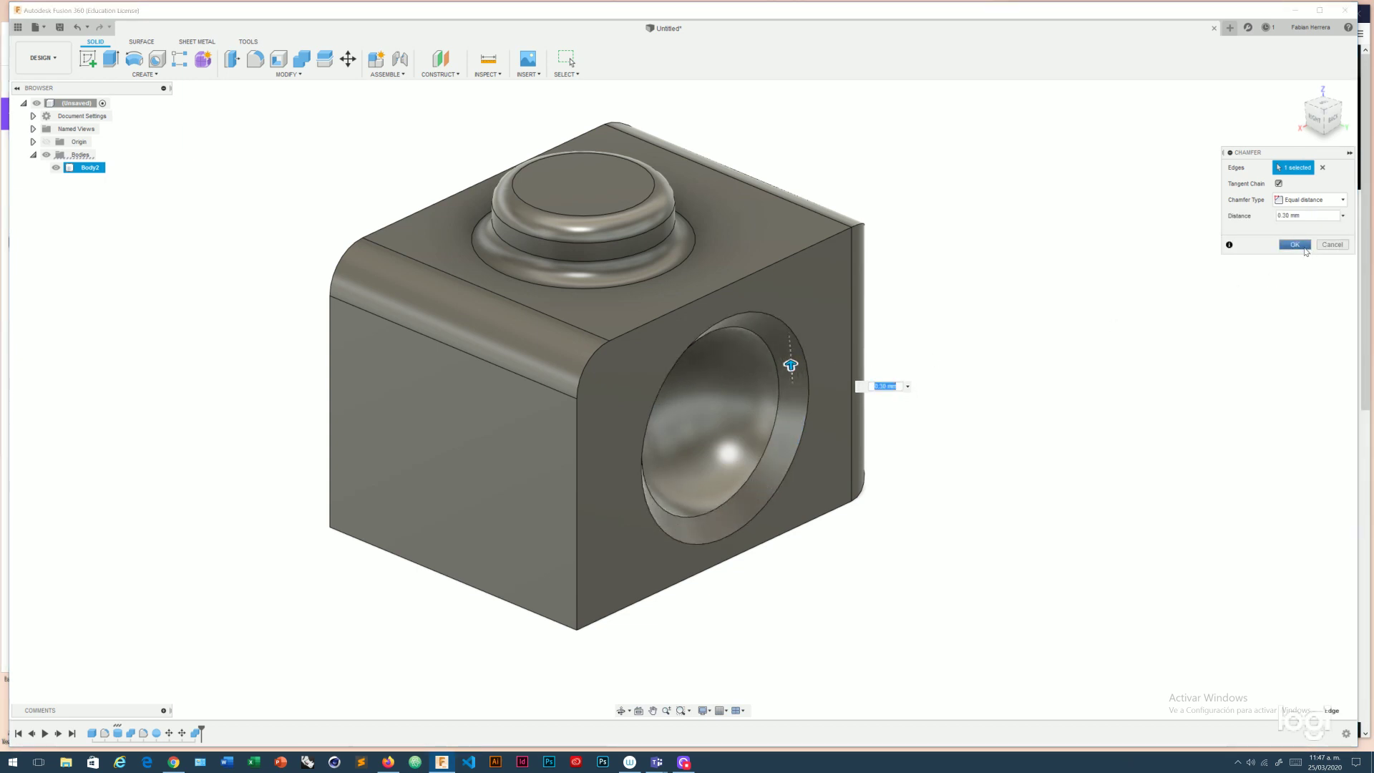
{"action": "left_click", "coordinate": [1294, 244]}
{"action": "mouse_move", "coordinate": [1093, 235]}
{"action": "middle_mouse_down", "text": "shift"}
{"action": "mouse_move", "coordinate": [996, 293]}
{"action": "mouse_move", "coordinate": [887, 328]}
{"action": "mouse_move", "coordinate": [716, 322]}
{"action": "middle_mouse_up", "text": "shift"}
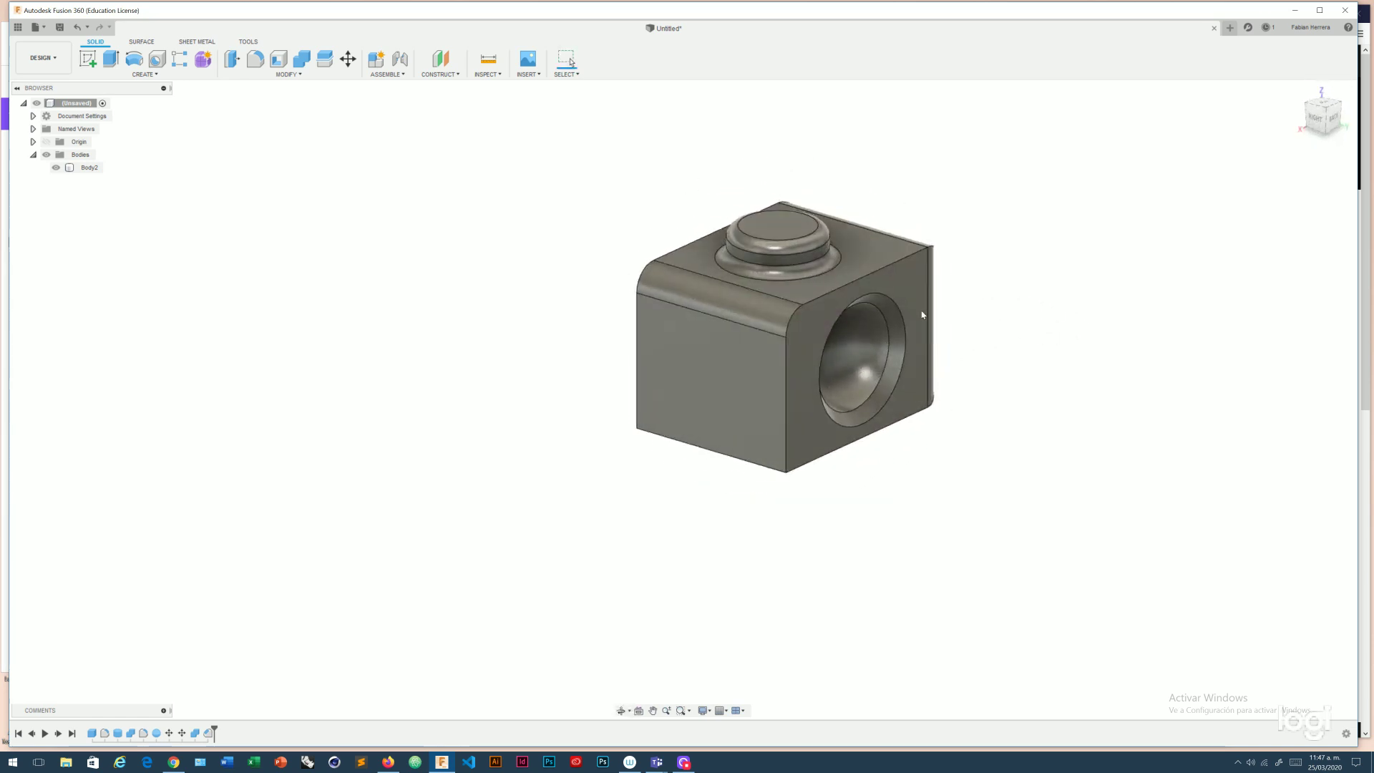
{"action": "scroll", "coordinate": [692, 318], "scroll_direction": "down", "scroll_amount": 3}
{"action": "scroll", "coordinate": [692, 318], "scroll_direction": "up", "scroll_amount": 3}
{"action": "scroll", "coordinate": [692, 317], "scroll_direction": "up", "scroll_amount": 2}
{"action": "left_click", "coordinate": [898, 153]}
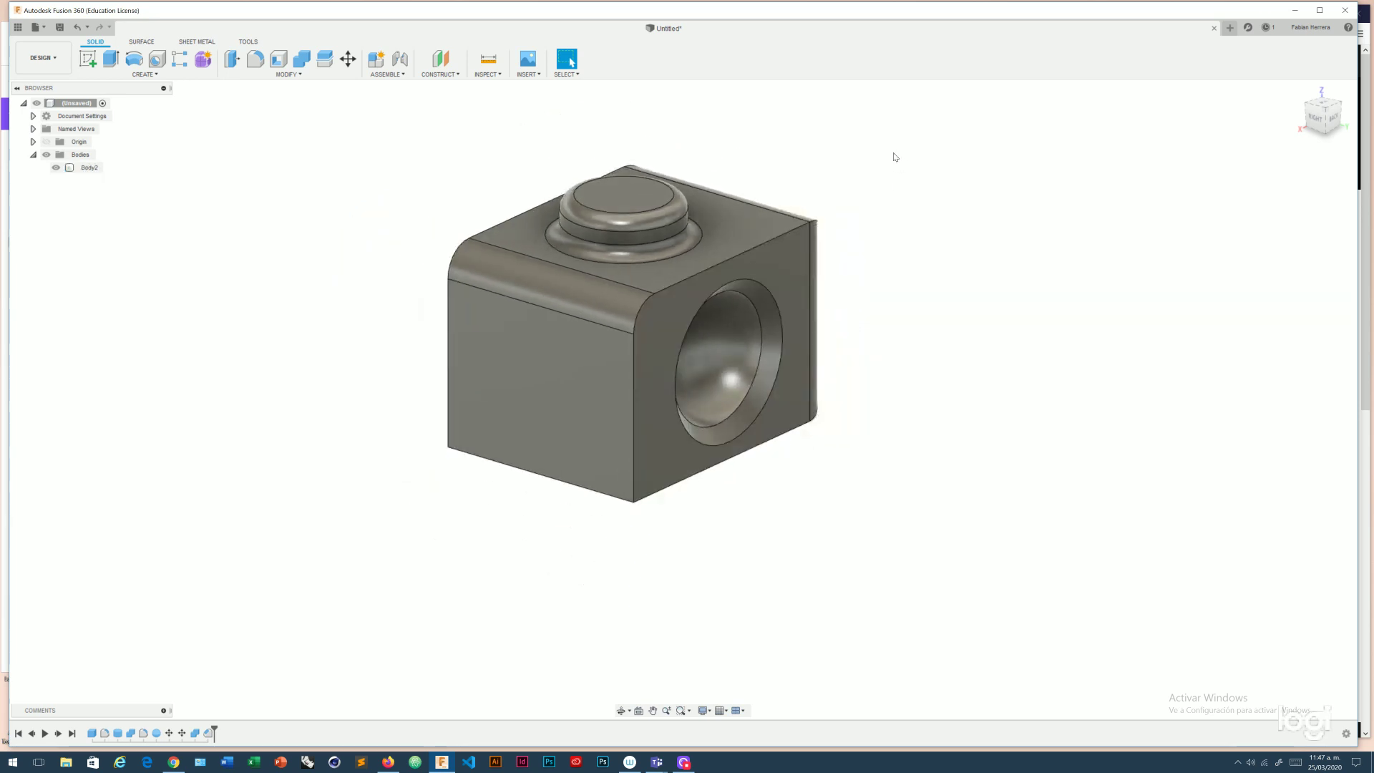
{"action": "scroll", "coordinate": [505, 202], "scroll_direction": "up", "scroll_amount": 3}
{"action": "left_click", "coordinate": [91, 170]}
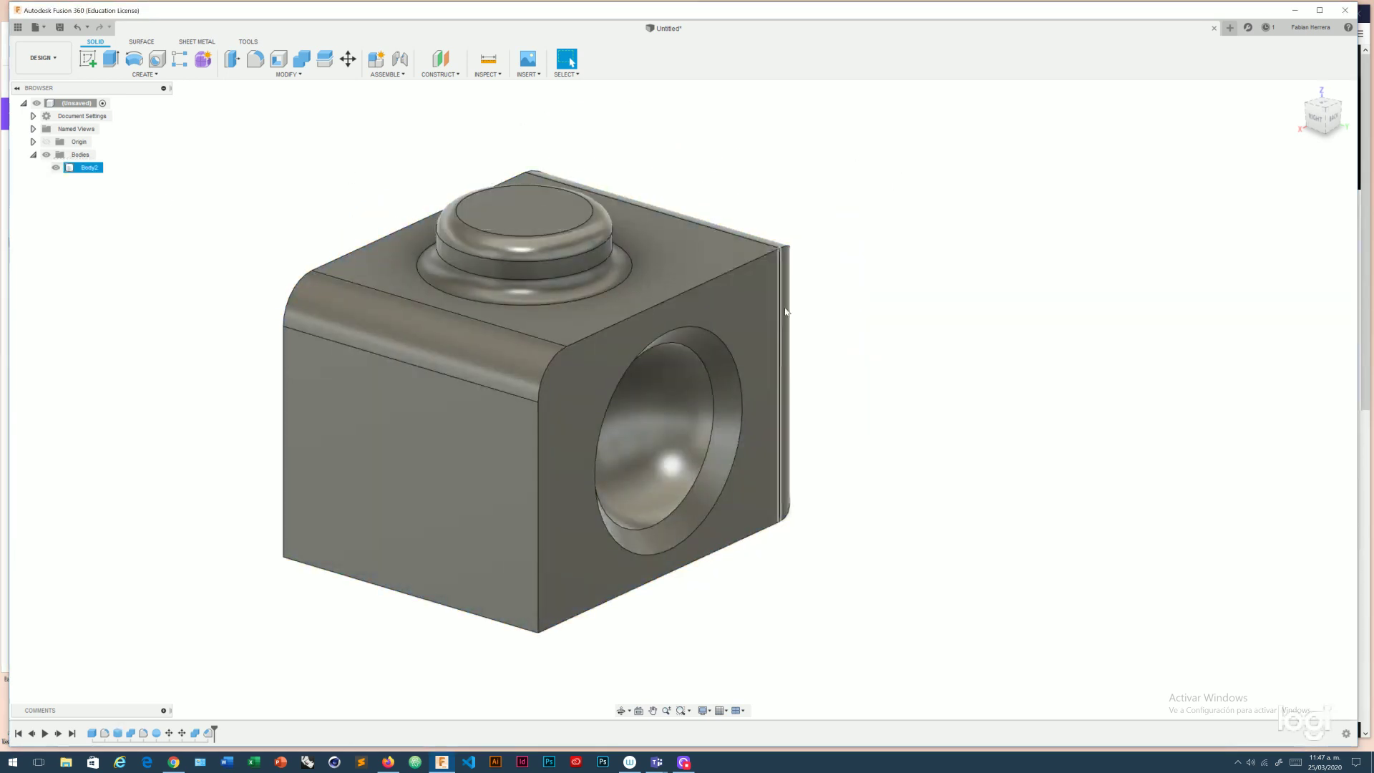
{"action": "scroll", "coordinate": [749, 320], "scroll_direction": "down", "scroll_amount": 3}
{"action": "scroll", "coordinate": [749, 320], "scroll_direction": "up", "scroll_amount": 3}
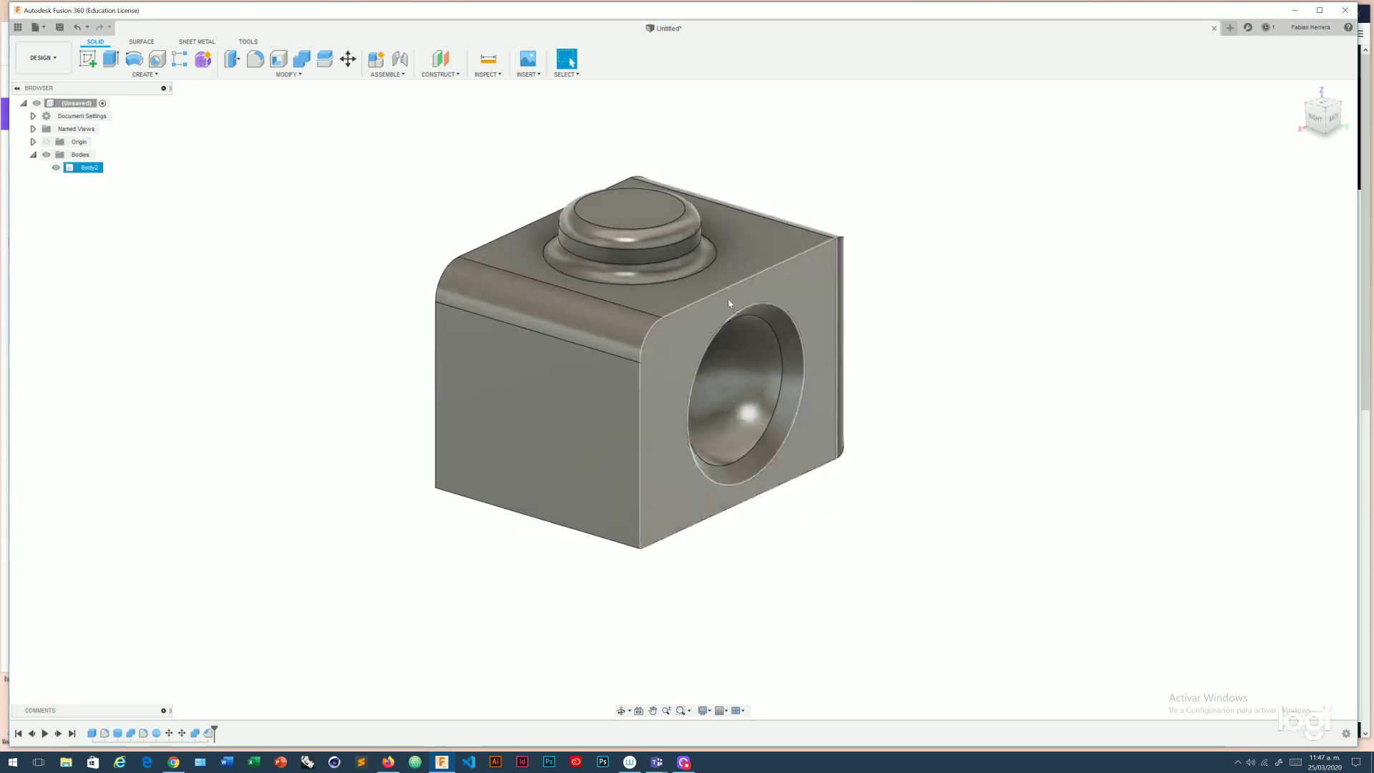
{"action": "middle_click_drag", "start_coordinate": [749, 320], "coordinate": [733, 226], "text": "shift"}
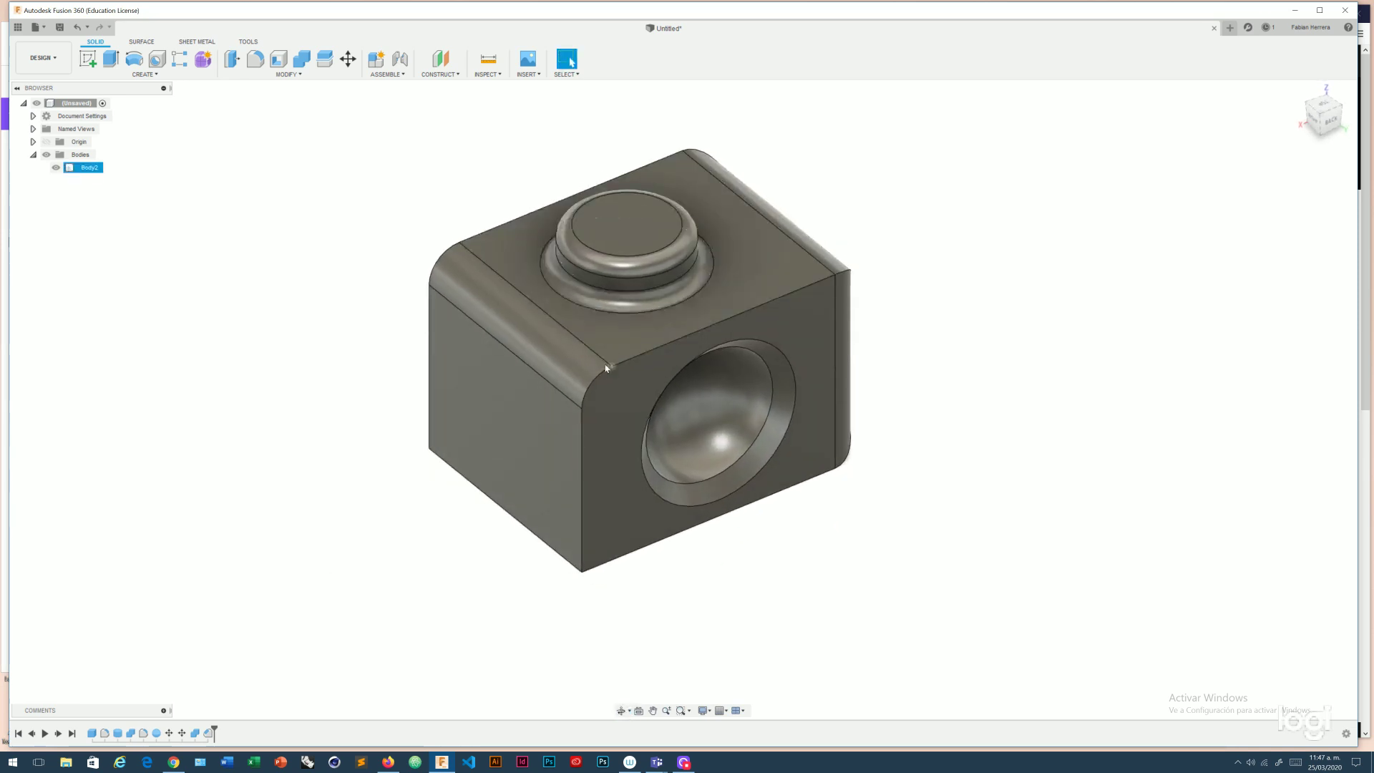
{"action": "scroll", "coordinate": [715, 237], "scroll_direction": "down", "scroll_amount": 3}
{"action": "scroll", "coordinate": [702, 246], "scroll_direction": "up", "scroll_amount": 5}
{"action": "scroll", "coordinate": [703, 247], "scroll_direction": "down", "scroll_amount": 3}
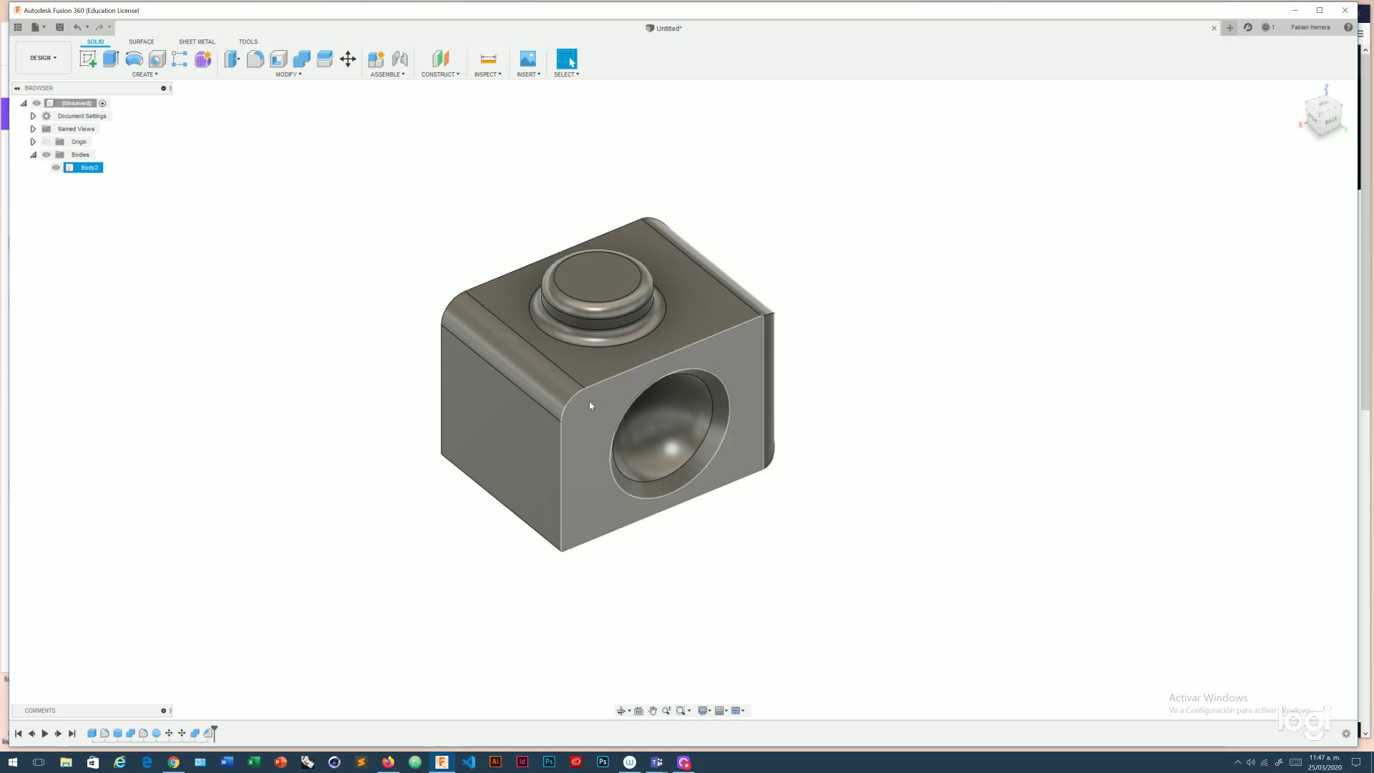
{"action": "scroll", "coordinate": [589, 401], "scroll_direction": "up", "scroll_amount": 3}
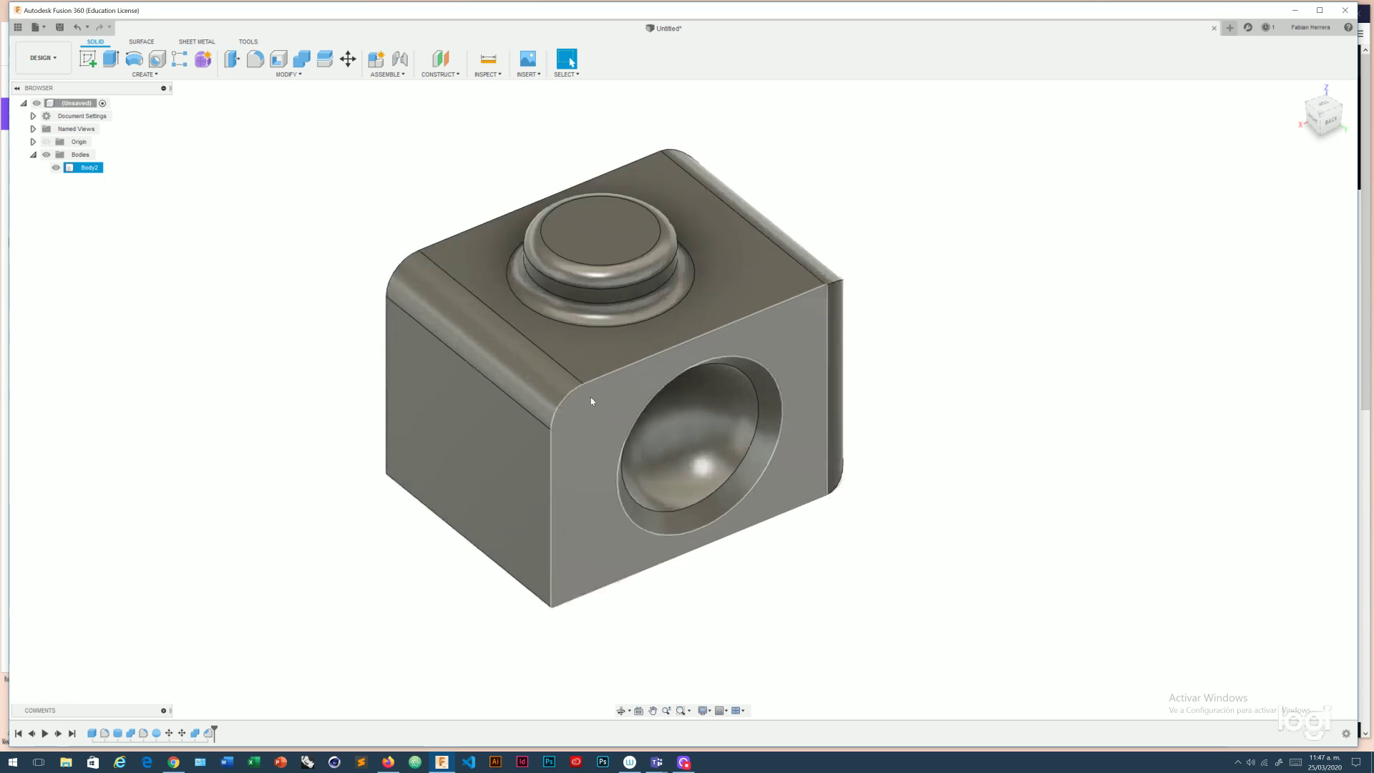
{"action": "left_click", "coordinate": [60, 29]}
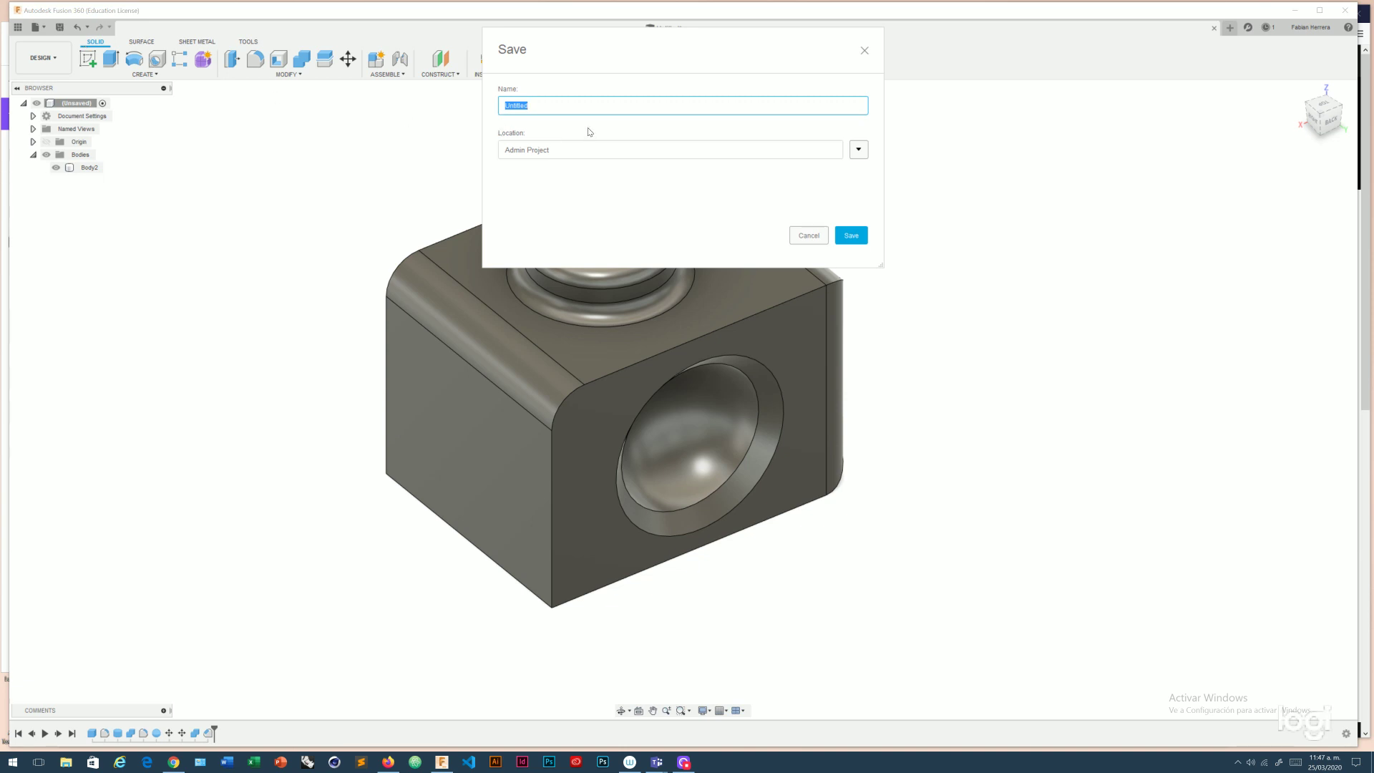
Save the design as 'prueba1' in Admin Project, replacing Untitled.
{"action": "key", "text": "BackSpace"}
{"action": "type", "text": "prueba1"}
{"action": "left_click", "coordinate": [864, 236]}
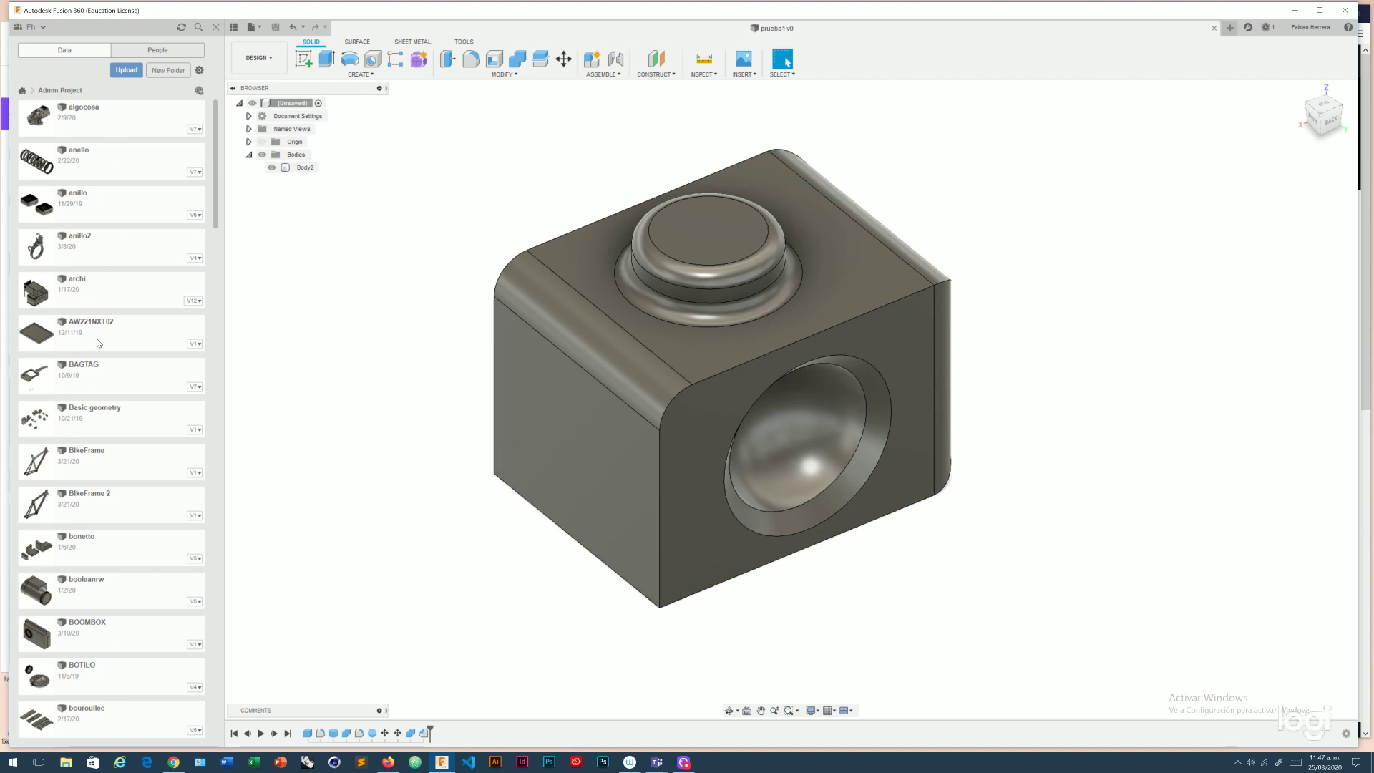
Reopen the Data Panel, scroll the file list to find prueba1, then close it.
{"action": "left_click", "coordinate": [234, 27]}
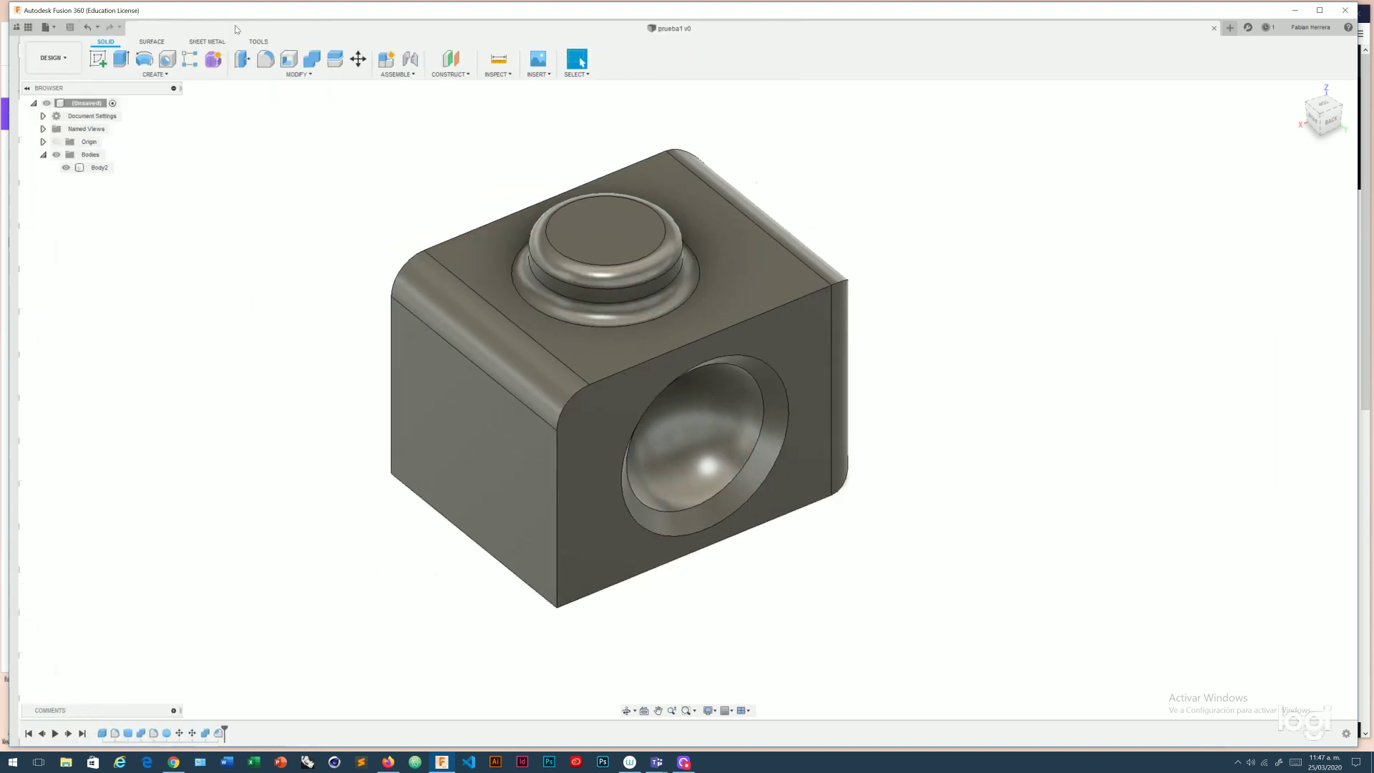
{"action": "left_click", "coordinate": [17, 27]}
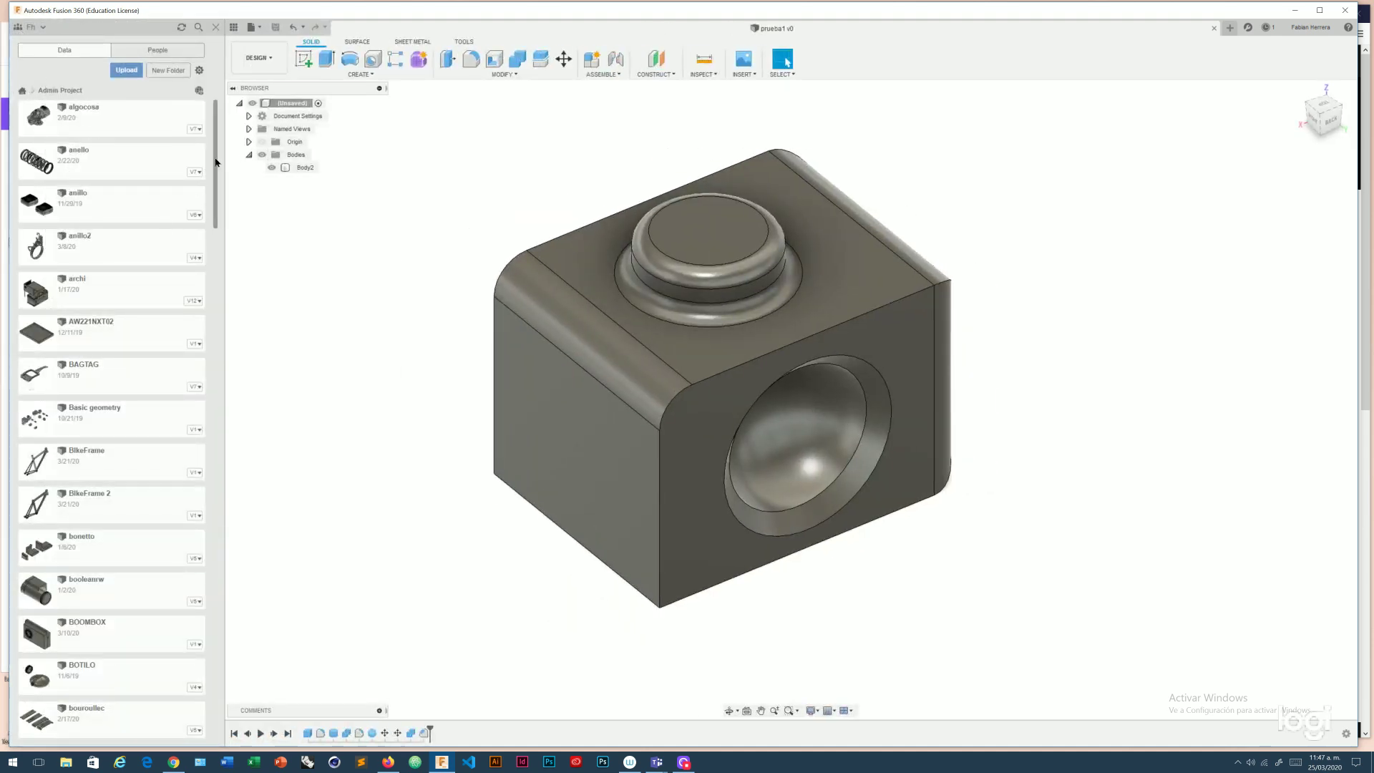
{"action": "left_click_drag", "start_coordinate": [215, 157], "coordinate": [228, 402]}
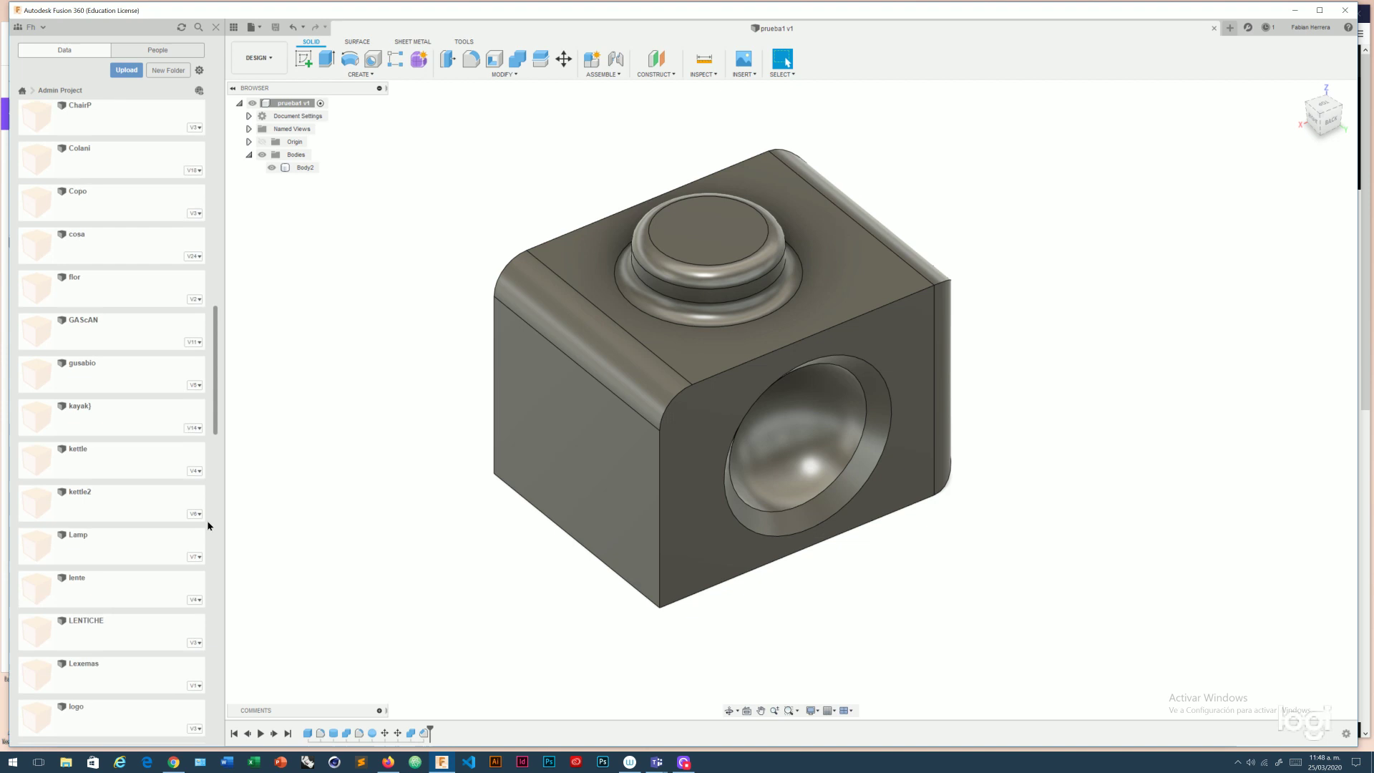
{"action": "scroll", "coordinate": [218, 501], "scroll_direction": "down", "scroll_amount": 10}
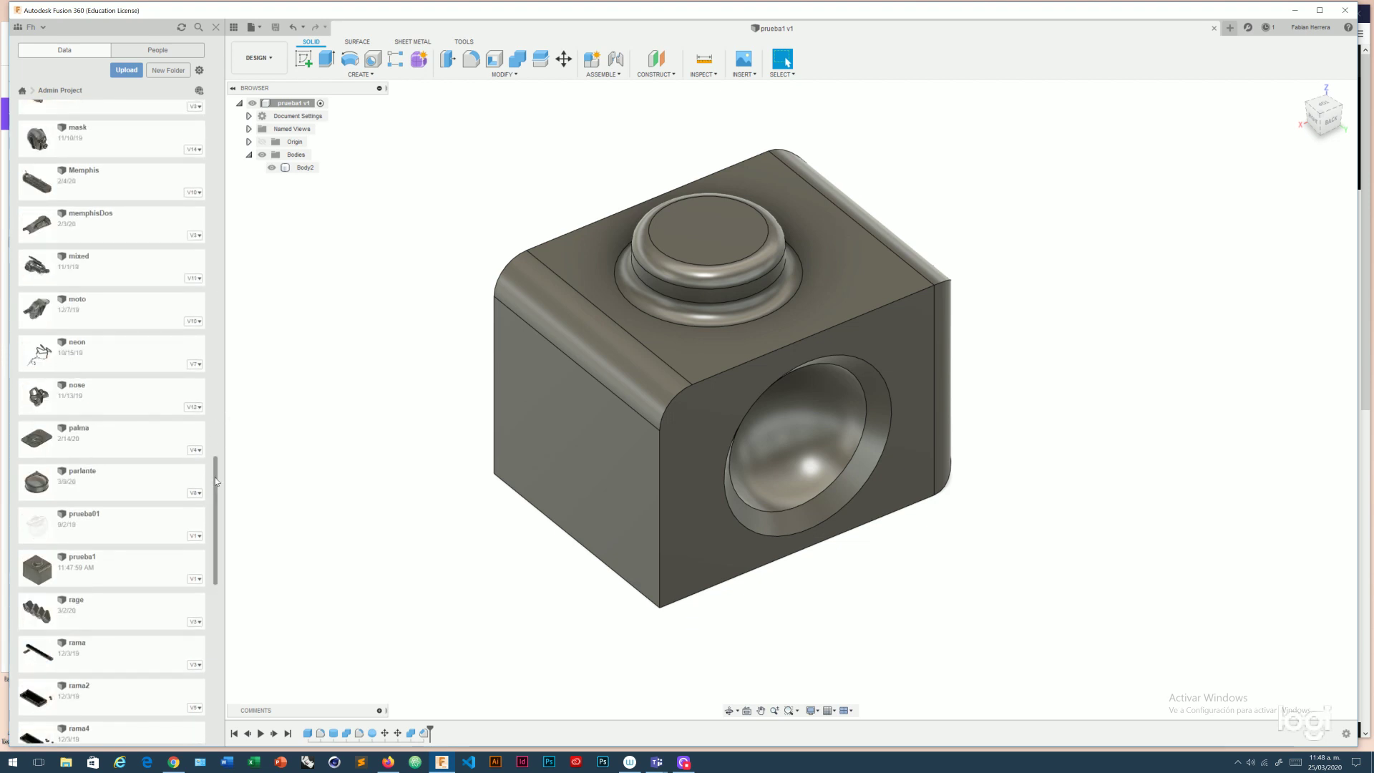
{"action": "left_click_drag", "start_coordinate": [215, 481], "coordinate": [219, 119]}
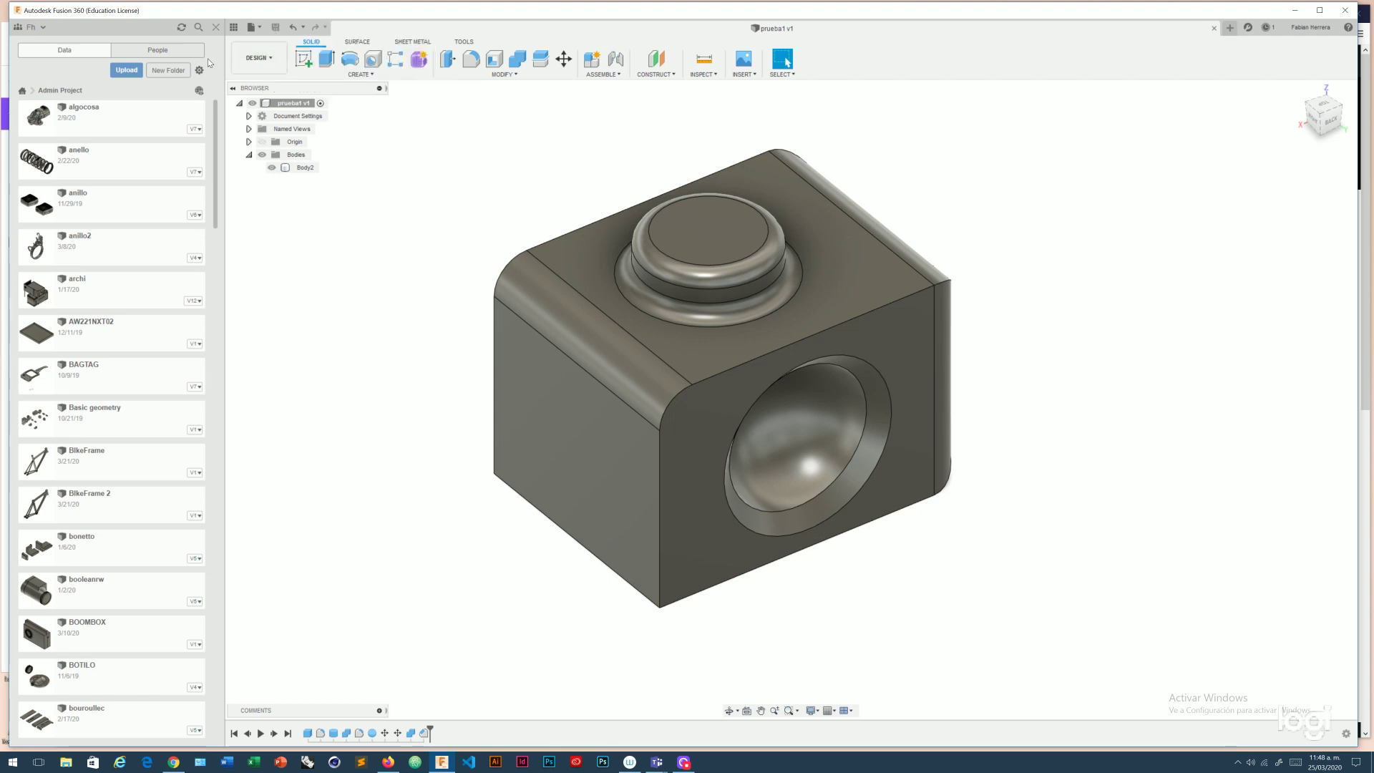
{"action": "left_click", "coordinate": [216, 28]}
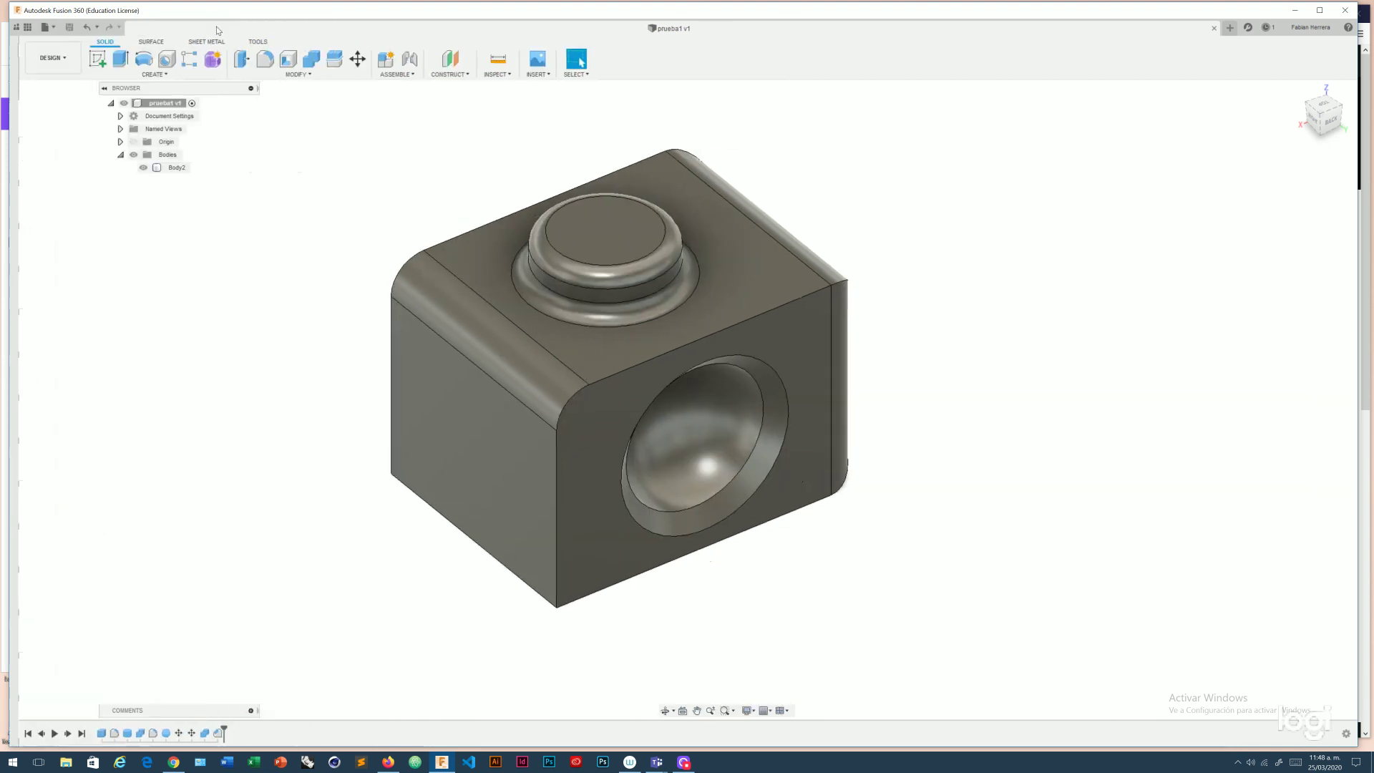
Set up an OBJ Files (*.obj) export of prueba1 v1, then cancel without exporting.
{"action": "left_click", "coordinate": [35, 27]}
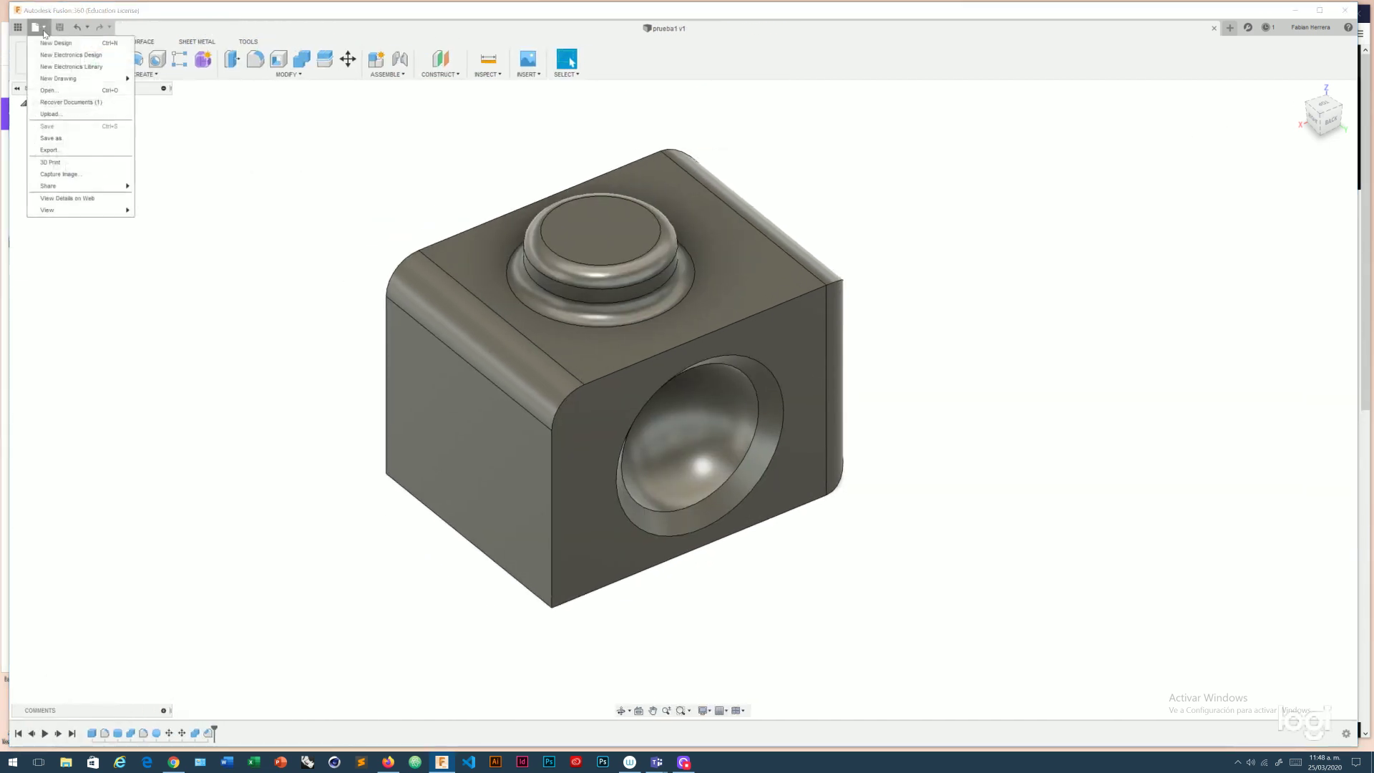
{"action": "left_click", "coordinate": [72, 152]}
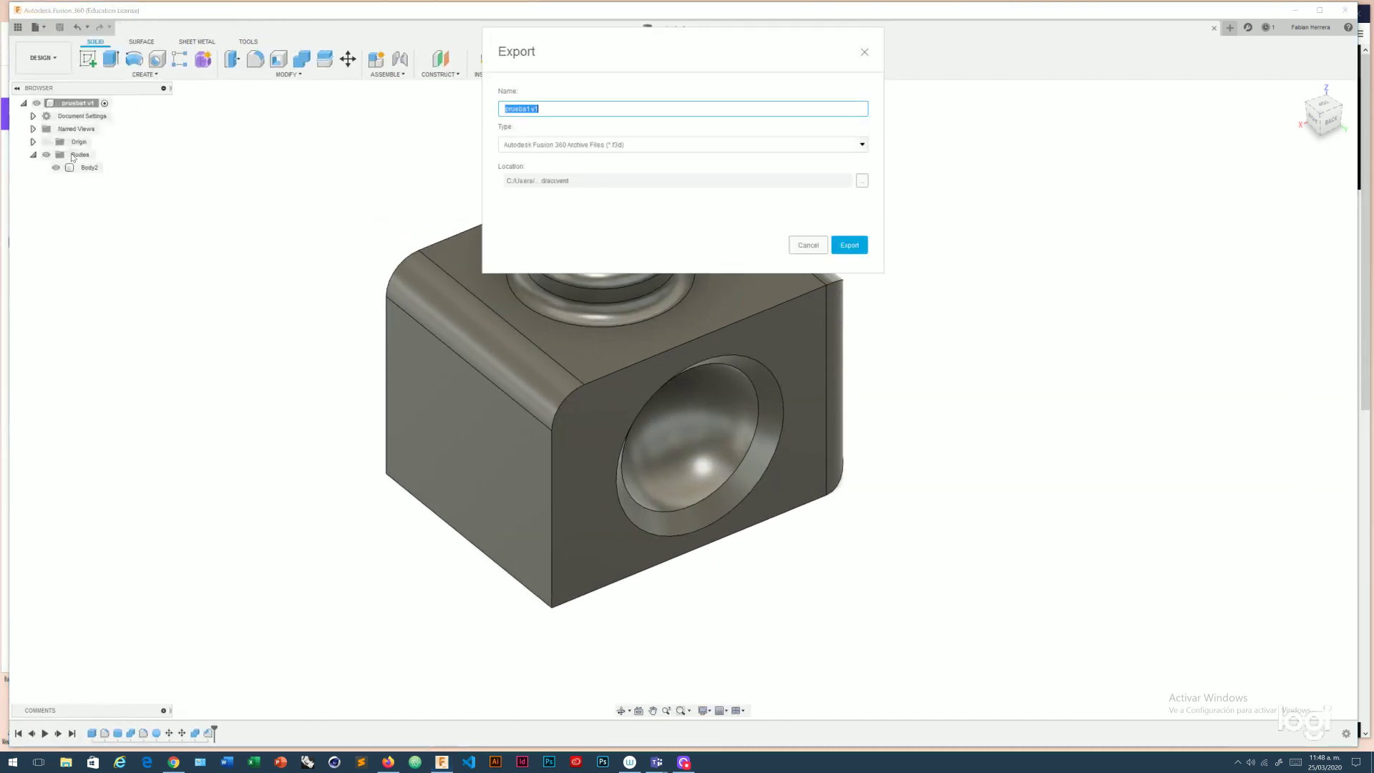
{"action": "left_click", "coordinate": [600, 143]}
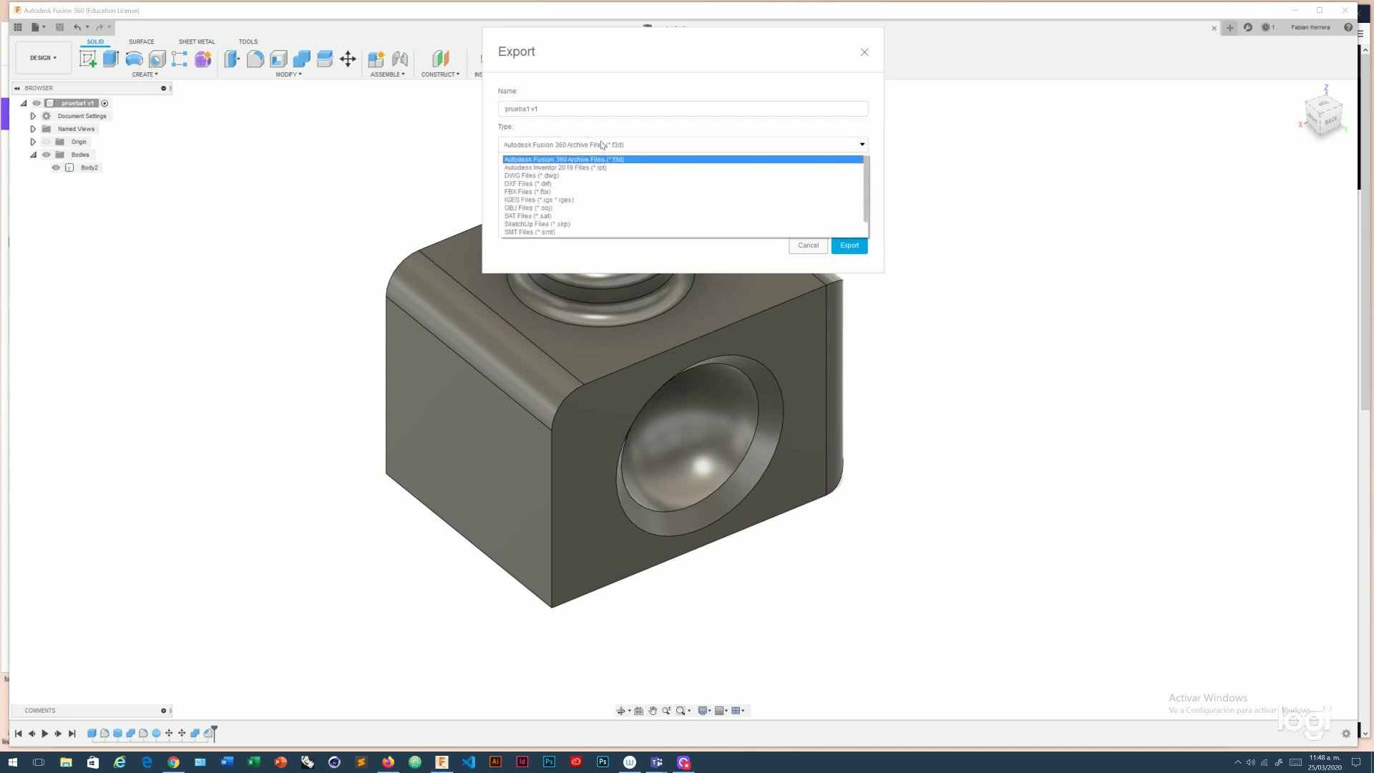
{"action": "left_click", "coordinate": [561, 207]}
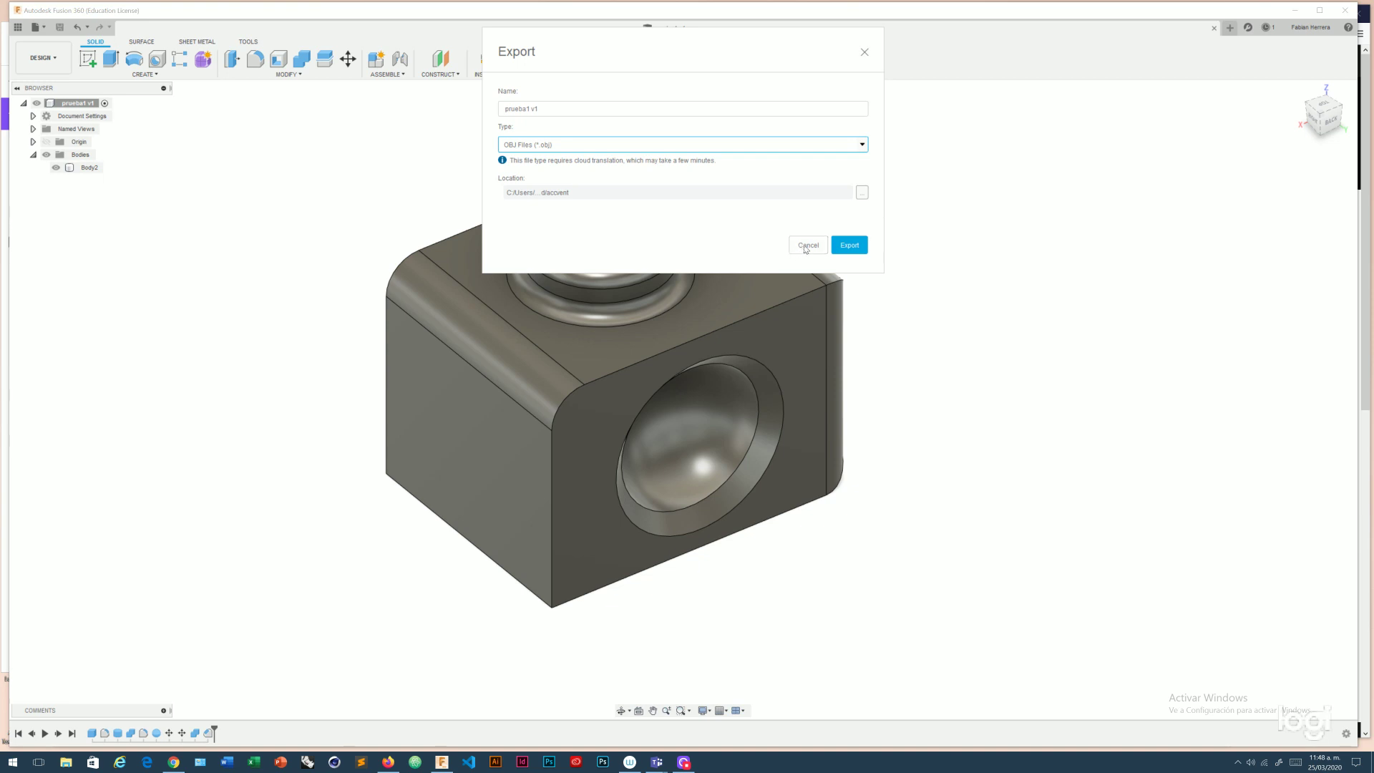
{"action": "left_click", "coordinate": [808, 245]}
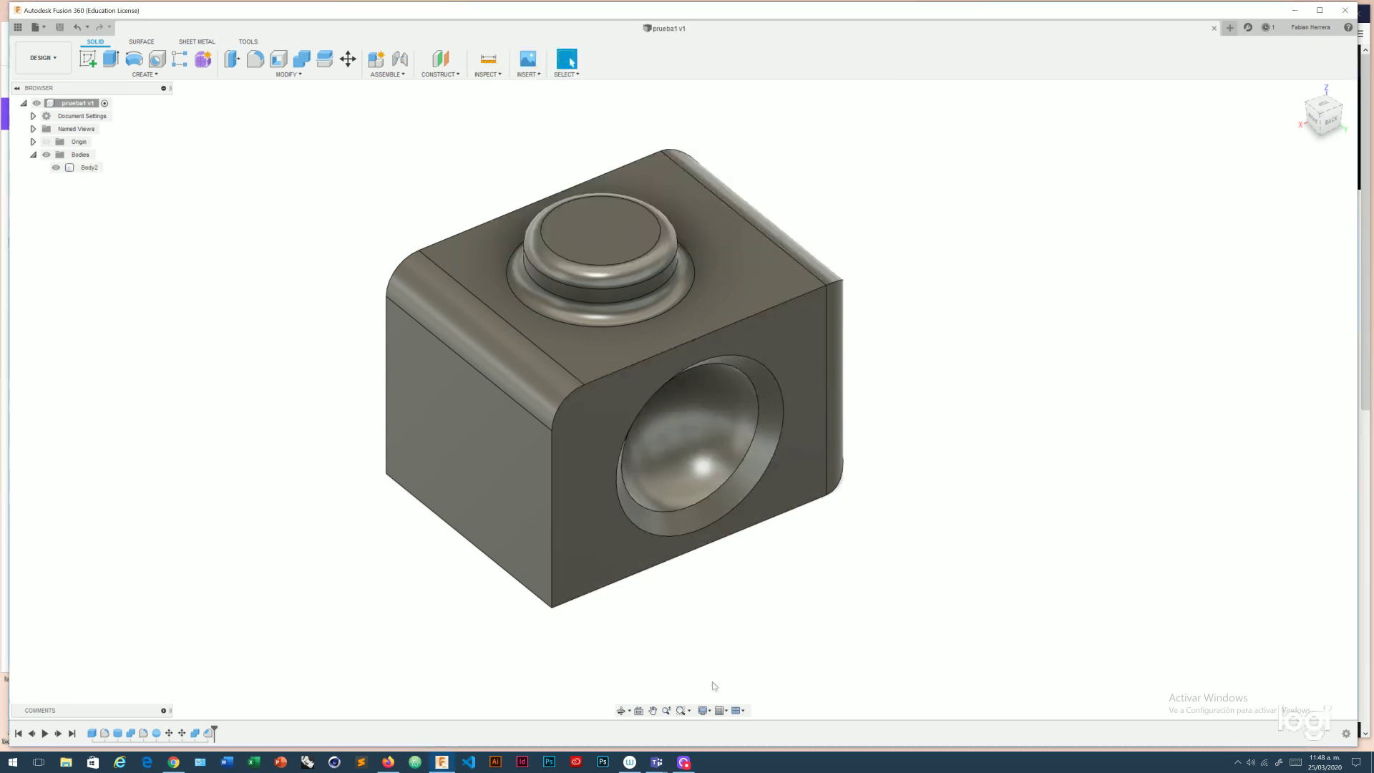
{"action": "left_click", "coordinate": [683, 762]}
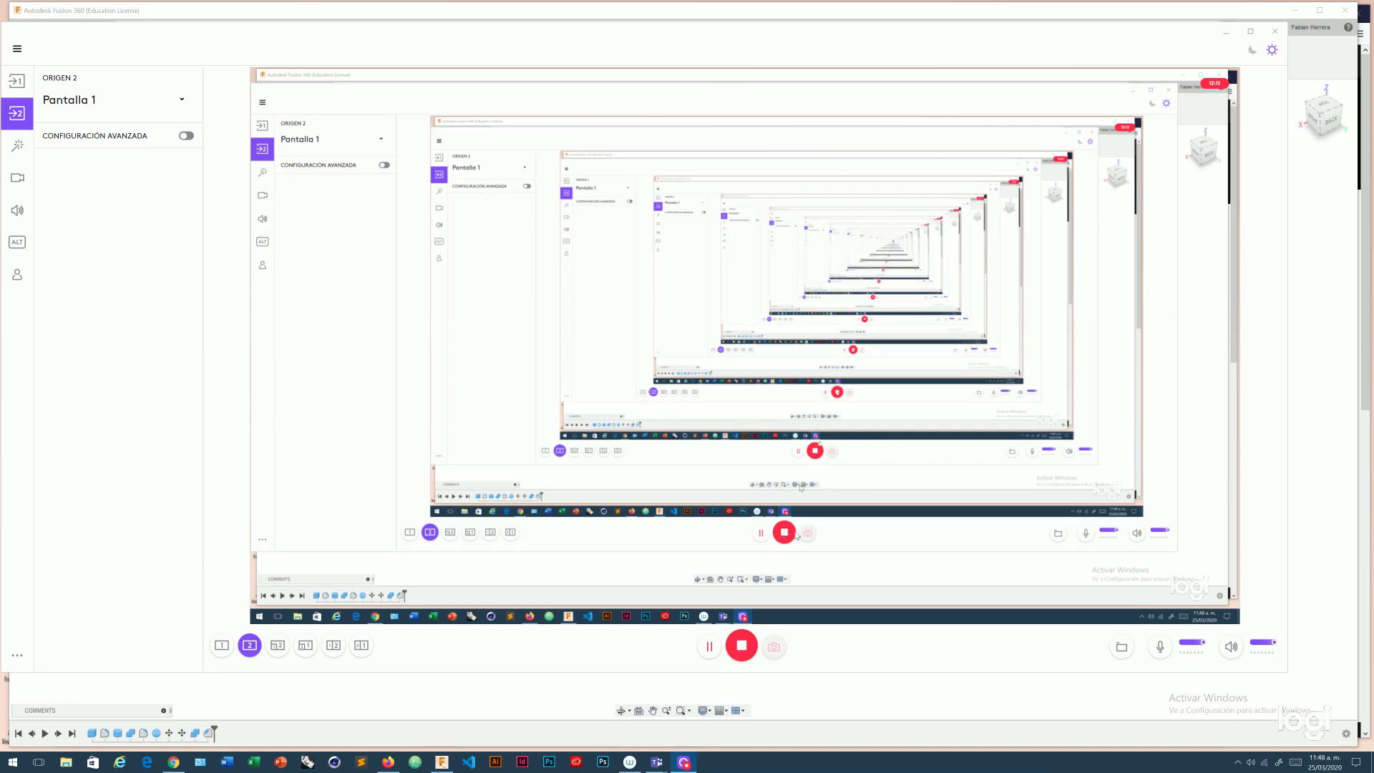